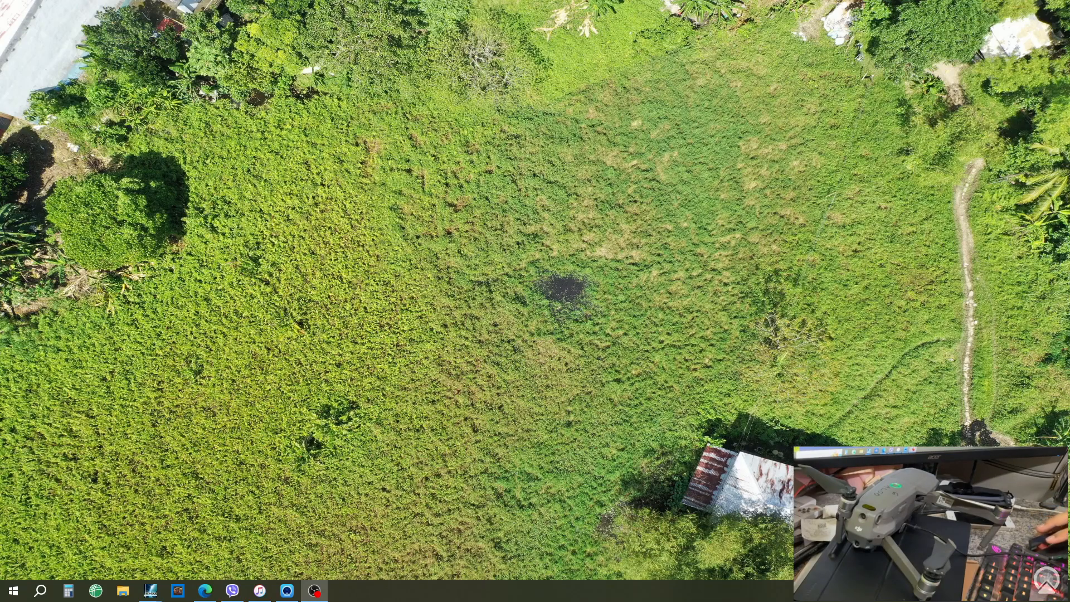
- Bring up File Explorer on This PC with Win+E
{"action": "key", "text": "super+e"}
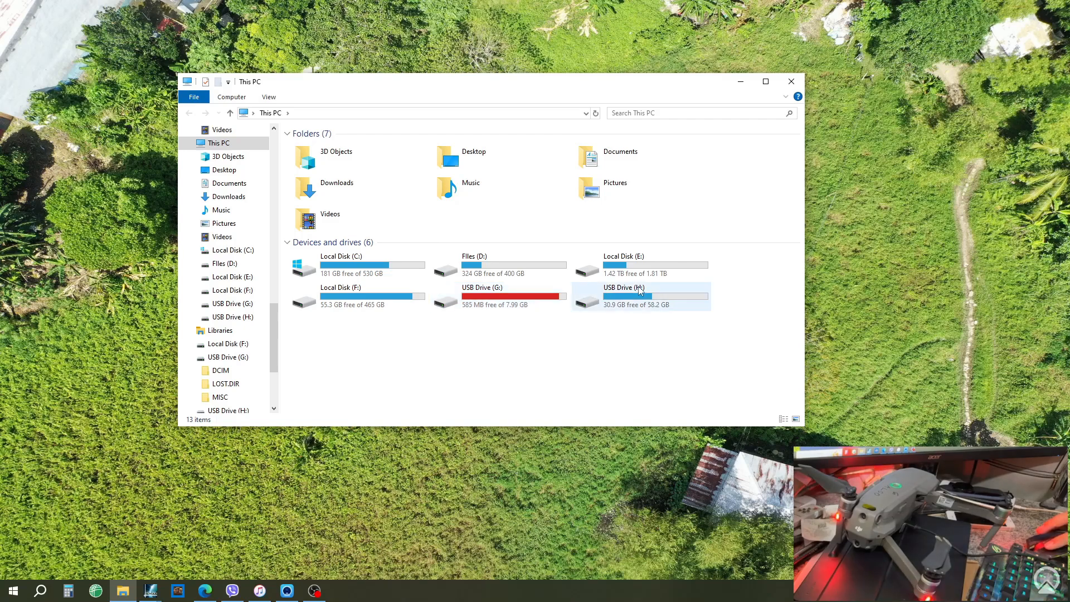
- Go into H:\DCIM\102MEDIA and scroll to the end of its 609 drone JPGs
{"action": "double_click", "coordinate": [605, 285]}
{"action": "double_click", "coordinate": [313, 147]}
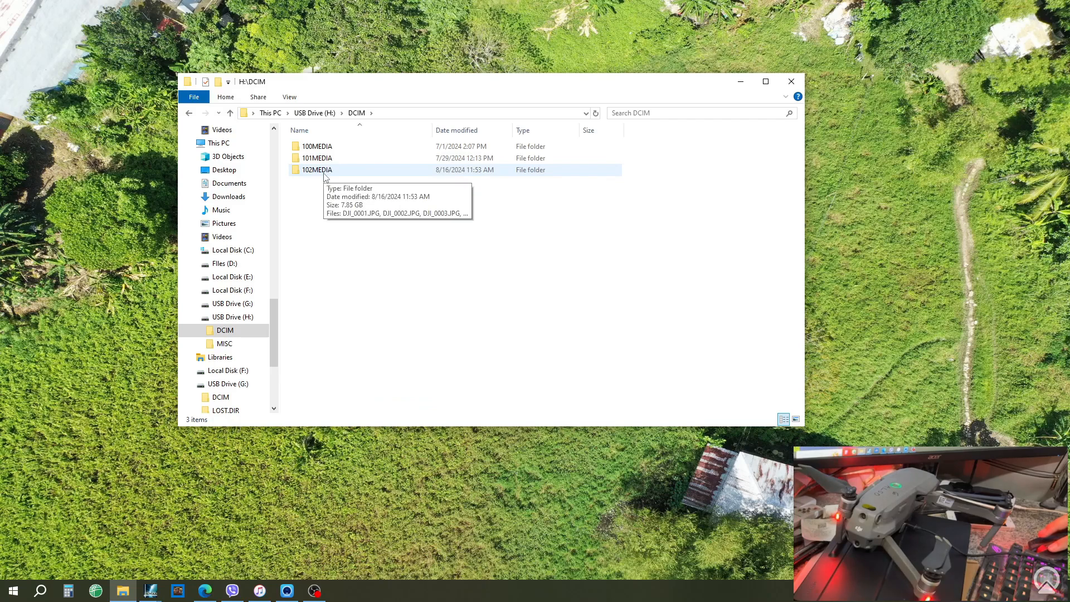
{"action": "double_click", "coordinate": [326, 175]}
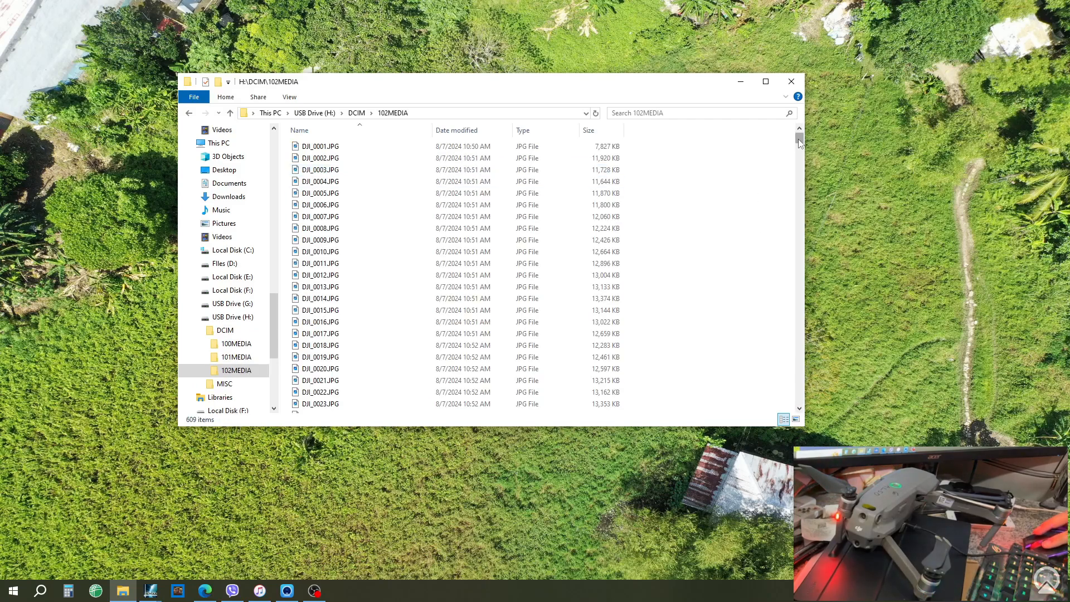
{"action": "left_click_drag", "start_coordinate": [799, 139], "coordinate": [812, 409]}
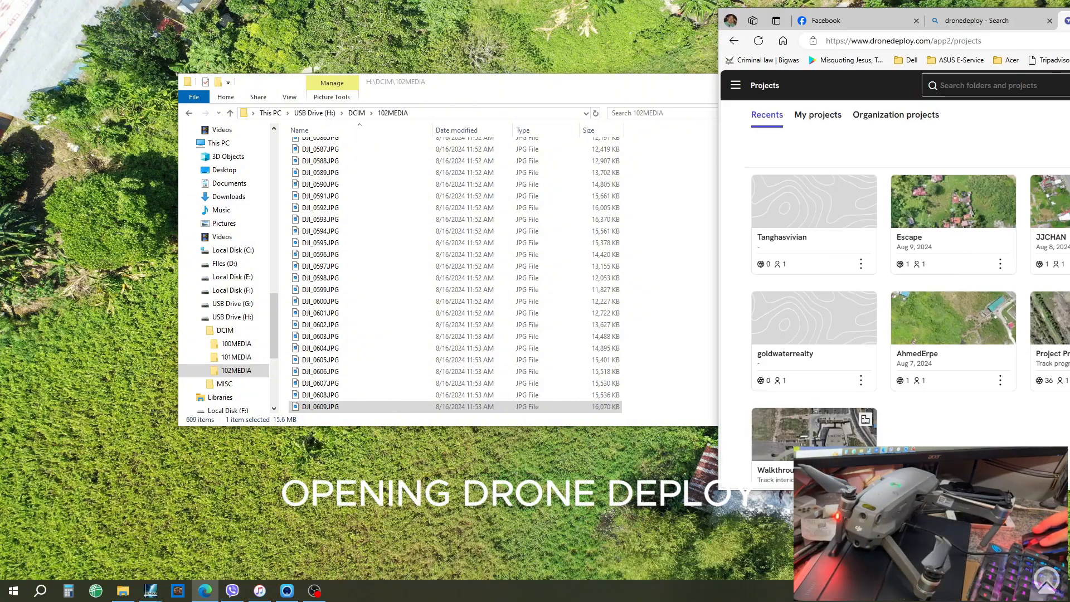
- Bring the DroneDeploy browser forward, open the Tanghasvivian project, and maximize the window
{"action": "left_click_drag", "start_coordinate": [1069, 25], "coordinate": [647, 28]}
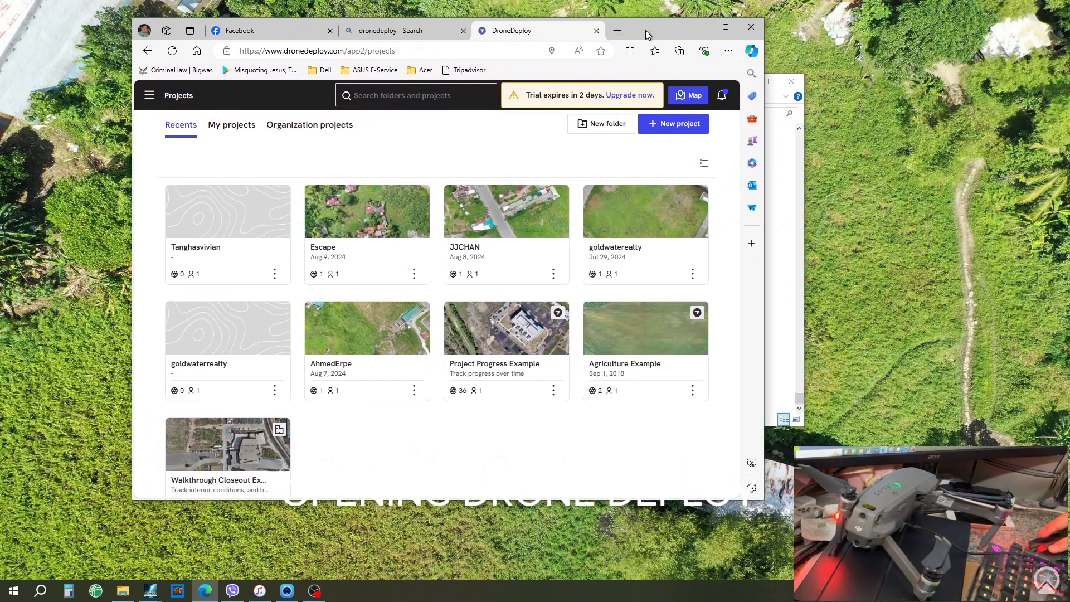
{"action": "left_click", "coordinate": [201, 225]}
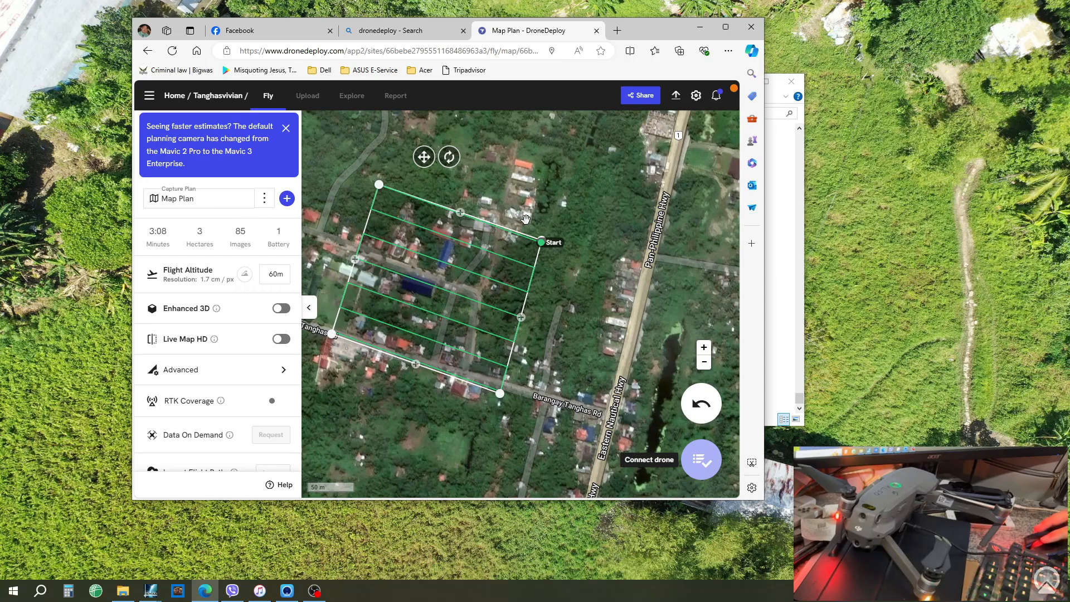
{"action": "left_click", "coordinate": [726, 28]}
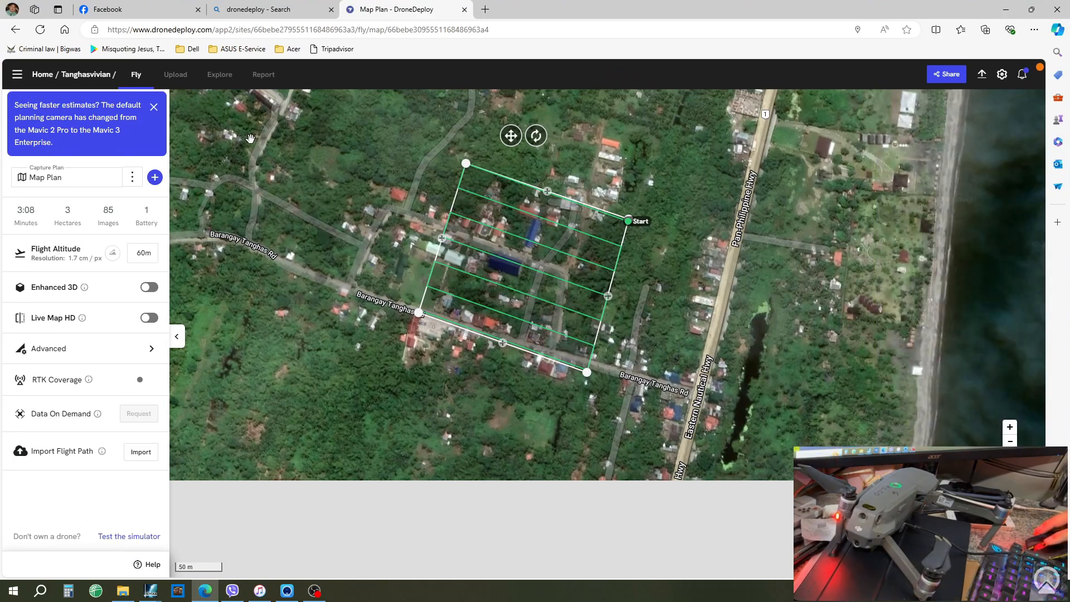
- Start a new upload and browse the file picker to H:\DCIM\102MEDIA
{"action": "left_click", "coordinate": [183, 81]}
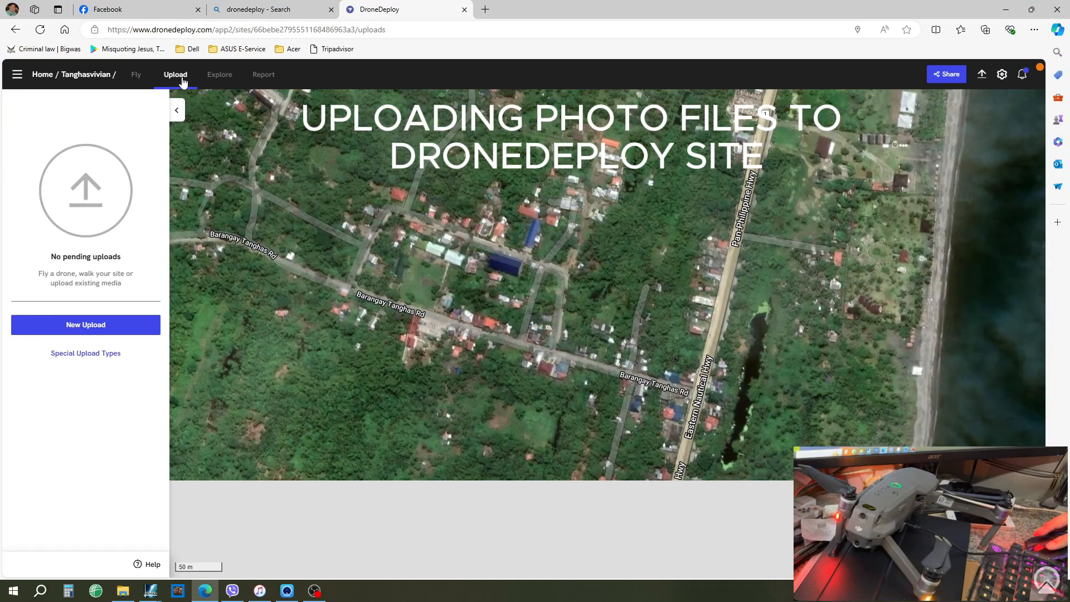
{"action": "left_click", "coordinate": [110, 335]}
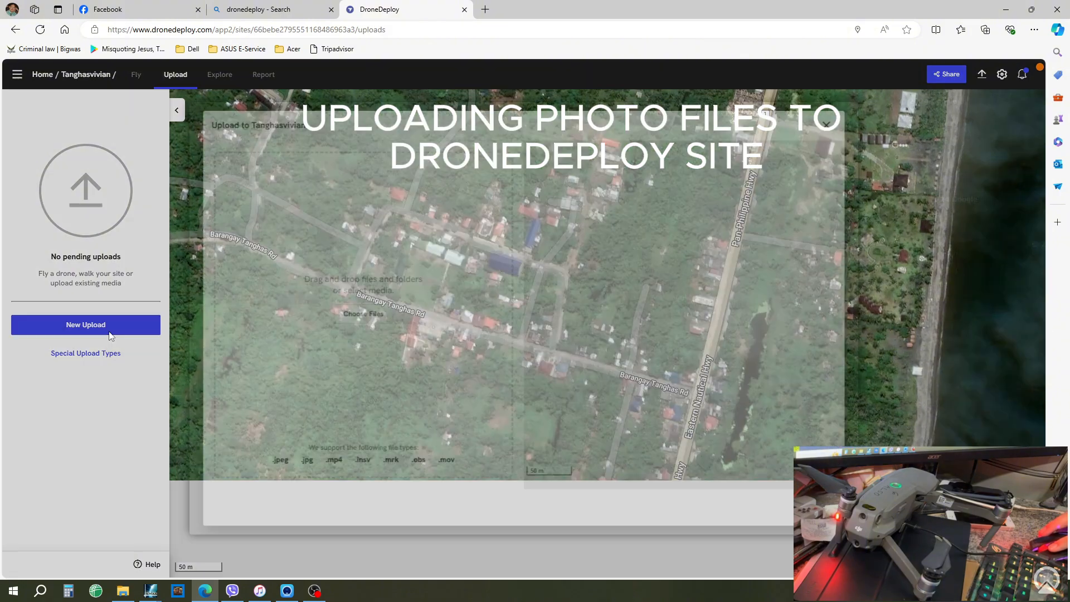
{"action": "left_click", "coordinate": [368, 315]}
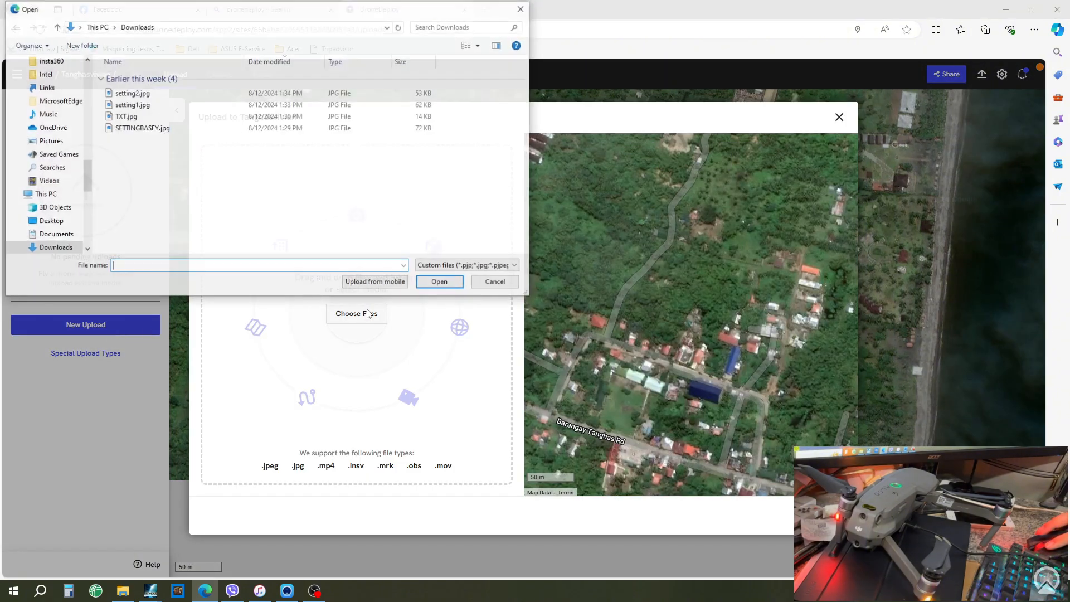
{"action": "left_click_drag", "start_coordinate": [91, 184], "coordinate": [95, 216]}
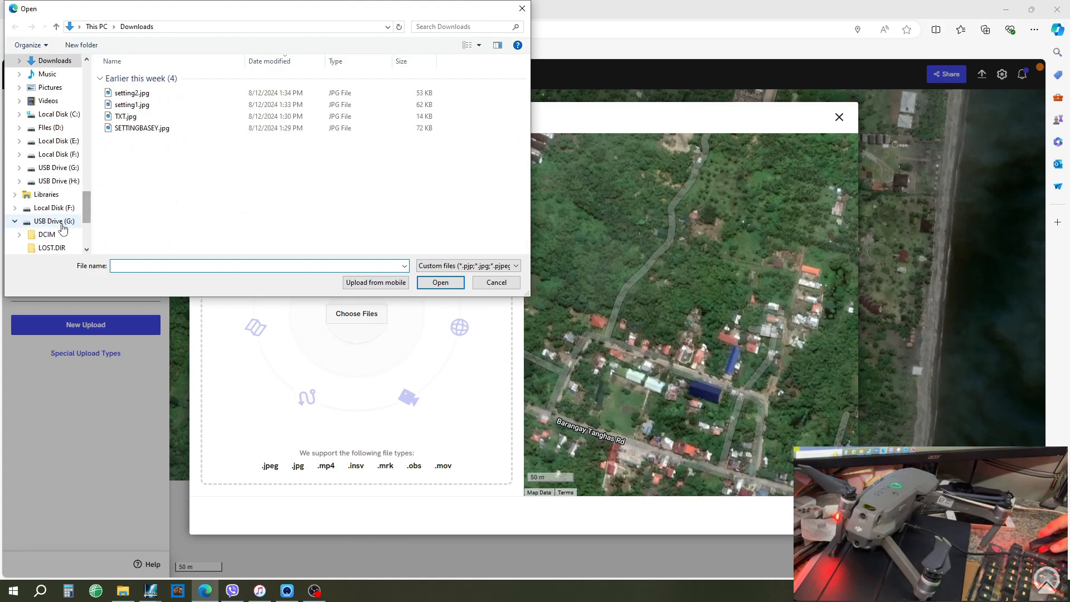
{"action": "left_click", "coordinate": [54, 221]}
{"action": "left_click", "coordinate": [70, 209]}
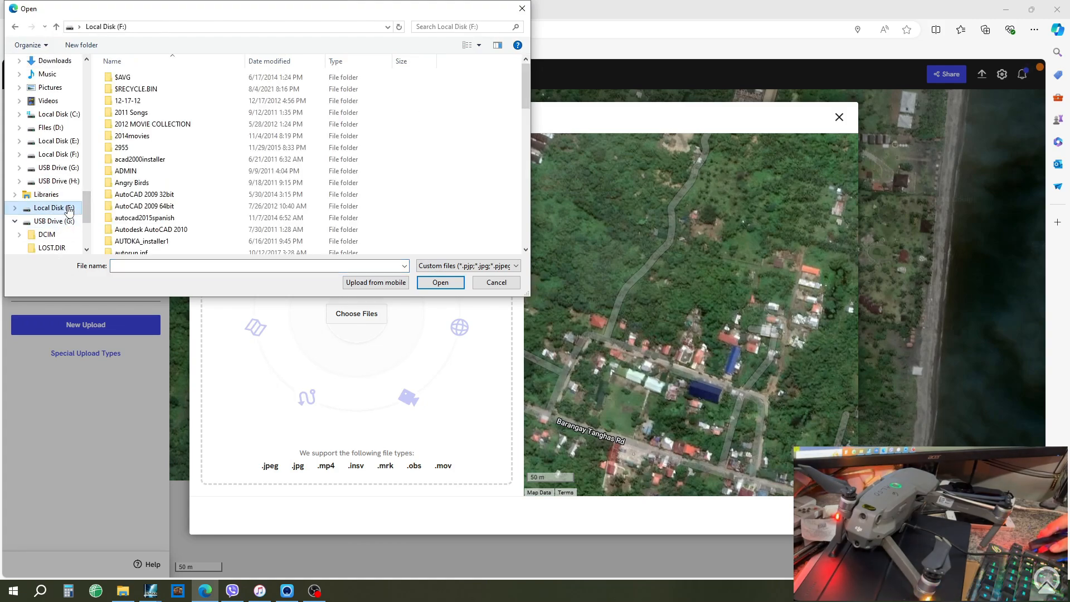
{"action": "left_click", "coordinate": [71, 180]}
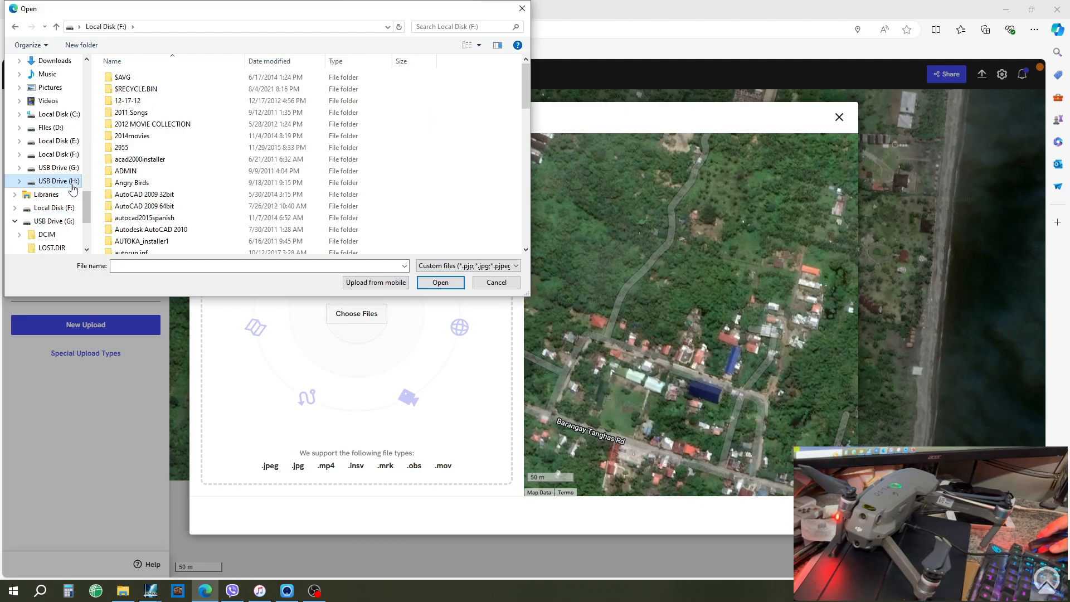
{"action": "double_click", "coordinate": [143, 80]}
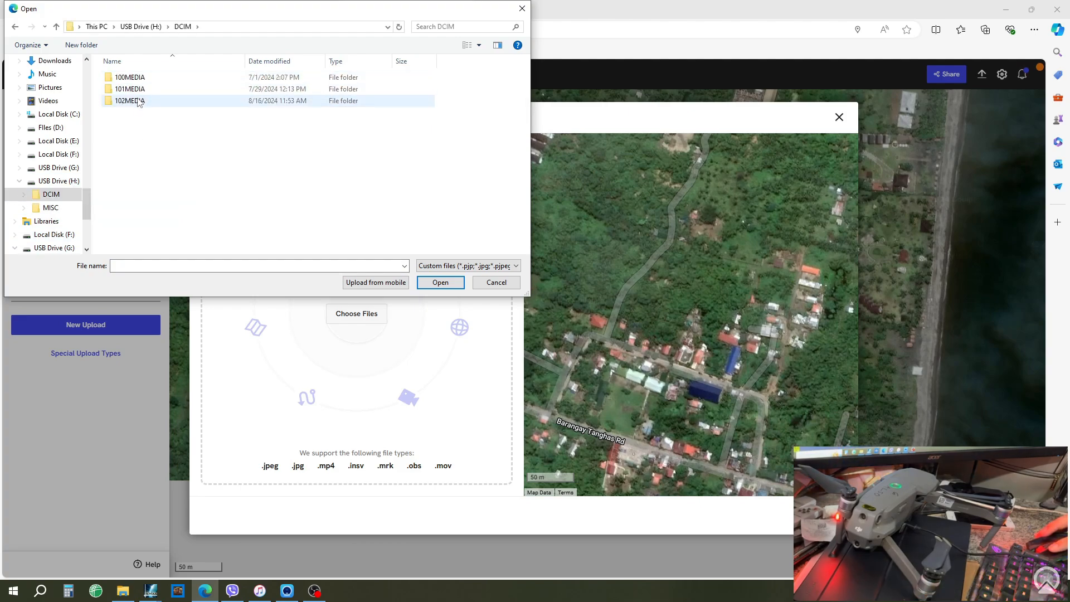
{"action": "double_click", "coordinate": [134, 101]}
{"action": "left_click_drag", "start_coordinate": [526, 69], "coordinate": [526, 240]}
- Select photos DJI_0481 through DJI_0609 and confirm them for the upload
{"action": "left_click", "coordinate": [181, 251]}
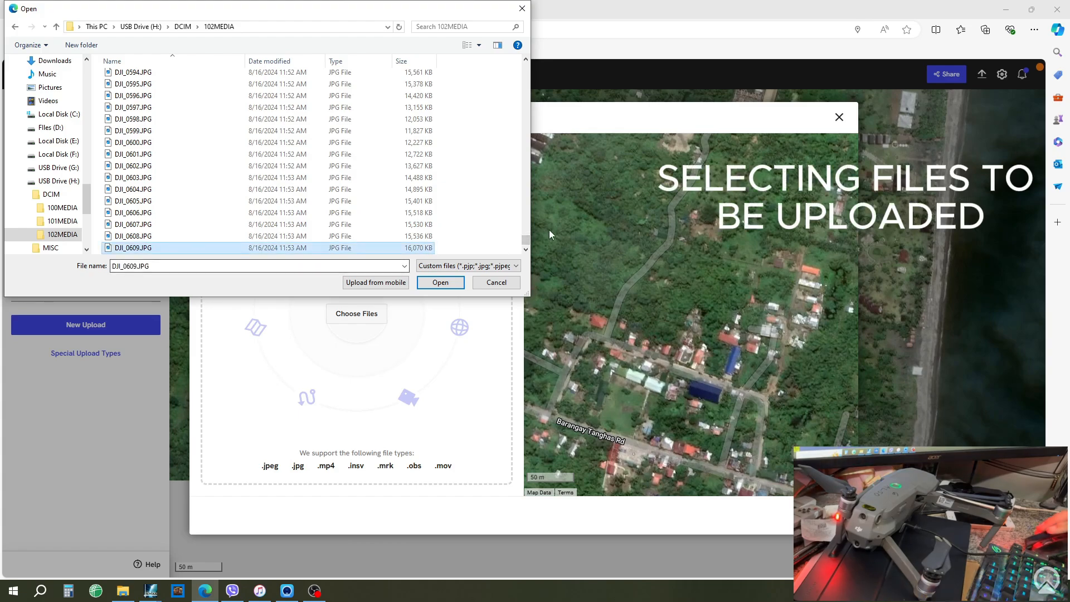
{"action": "key", "text": "shift+Up"}
{"action": "key", "text": "shift+Up"}
{"action": "key", "text": "shift+Up"}
{"action": "key", "text": "shift+Up"}
{"action": "key", "text": "shift+Up"}
{"action": "key", "text": "shift+Up"}
{"action": "key", "text": "shift+Up"}
{"action": "key", "text": "shift+Up"}
{"action": "key", "text": "shift+Up"}
{"action": "key", "text": "shift+Up"}
{"action": "key", "text": "shift+Up"}
{"action": "key", "text": "shift+Up"}
{"action": "key", "text": "shift+Up"}
{"action": "key", "text": "shift+Up"}
{"action": "key", "text": "shift+Up"}
{"action": "key", "text": "shift+Up"}
{"action": "key", "text": "shift+Up"}
{"action": "key", "text": "shift+Up"}
{"action": "key", "text": "shift+Up"}
{"action": "key", "text": "shift+Up"}
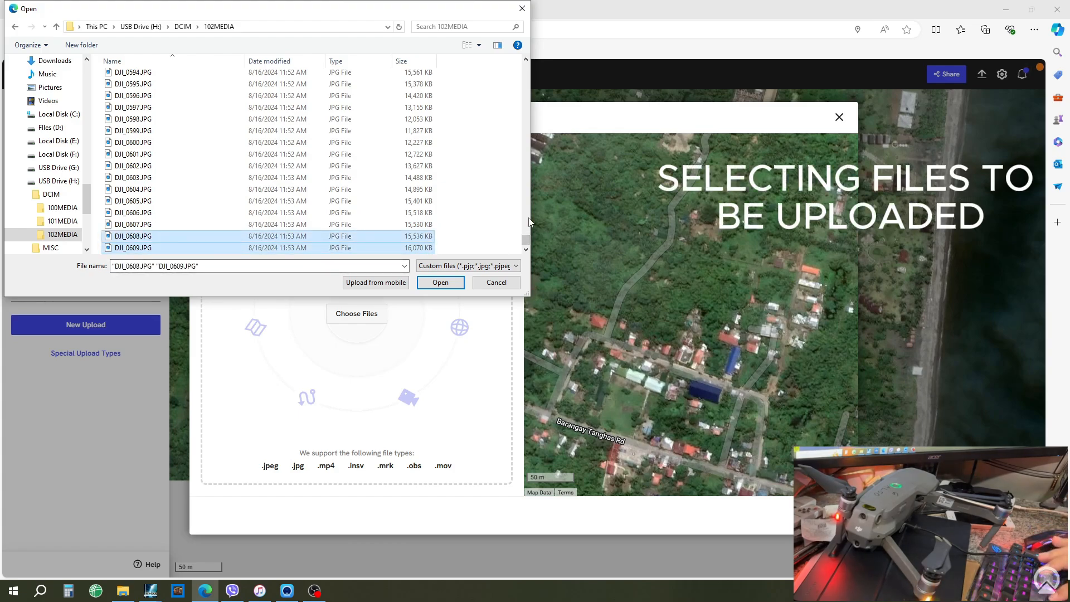
{"action": "key", "text": "shift+Up"}
{"action": "key", "text": "shift+Up"}
{"action": "key", "text": "shift+Up"}
{"action": "key", "text": "shift+Up"}
{"action": "key", "text": "shift+Up"}
{"action": "key", "text": "shift+Up"}
{"action": "key", "text": "shift+Up"}
{"action": "key", "text": "shift+Up"}
{"action": "key", "text": "shift+Up"}
{"action": "key", "text": "shift+Up"}
{"action": "key", "text": "shift+Up"}
{"action": "key", "text": "shift+Up"}
{"action": "key", "text": "shift+Up"}
{"action": "key", "text": "shift+Up"}
{"action": "key", "text": "shift+Up"}
{"action": "key", "text": "shift+Up"}
{"action": "key", "text": "shift+Up"}
{"action": "key", "text": "shift+Up"}
{"action": "key", "text": "shift+Up"}
{"action": "key", "text": "shift+Up"}
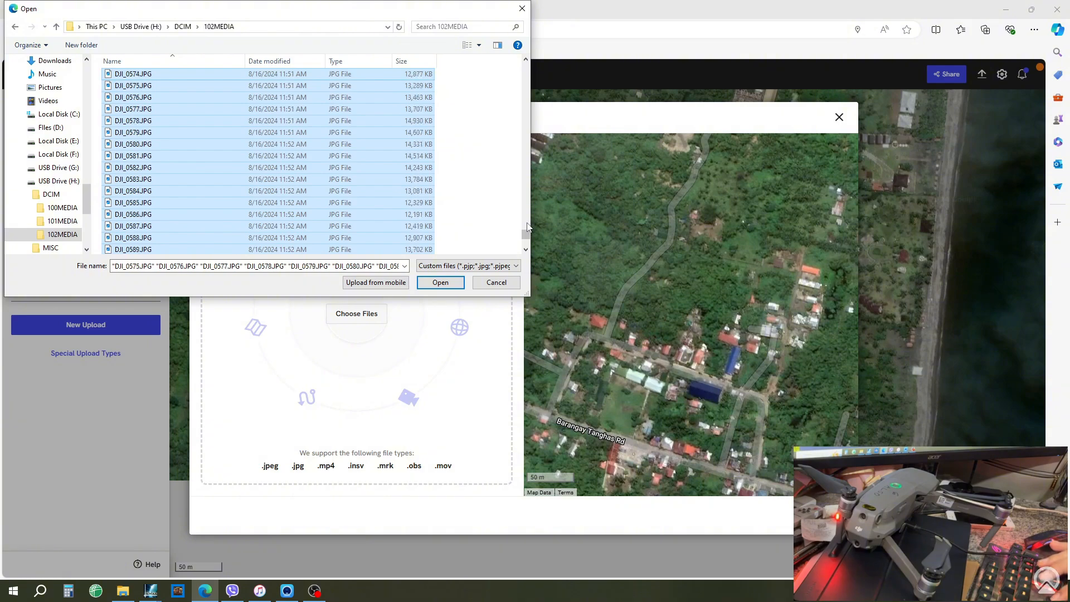
{"action": "key", "text": "shift+Up"}
{"action": "key", "text": "shift+Up"}
{"action": "key", "text": "shift+Up"}
{"action": "key", "text": "shift+Up"}
{"action": "key", "text": "shift+Up"}
{"action": "key", "text": "shift+Up"}
{"action": "key", "text": "shift+Up"}
{"action": "key", "text": "shift+Up"}
{"action": "key", "text": "shift+Up"}
{"action": "key", "text": "shift+Up"}
{"action": "key", "text": "shift+Up"}
{"action": "key", "text": "shift+Up"}
{"action": "key", "text": "shift+Up"}
{"action": "key", "text": "shift+Up"}
{"action": "key", "text": "shift+Up"}
{"action": "key", "text": "shift+Up"}
{"action": "key", "text": "shift+Up"}
{"action": "key", "text": "shift+Up"}
{"action": "key", "text": "shift+Up"}
{"action": "key", "text": "shift+Up"}
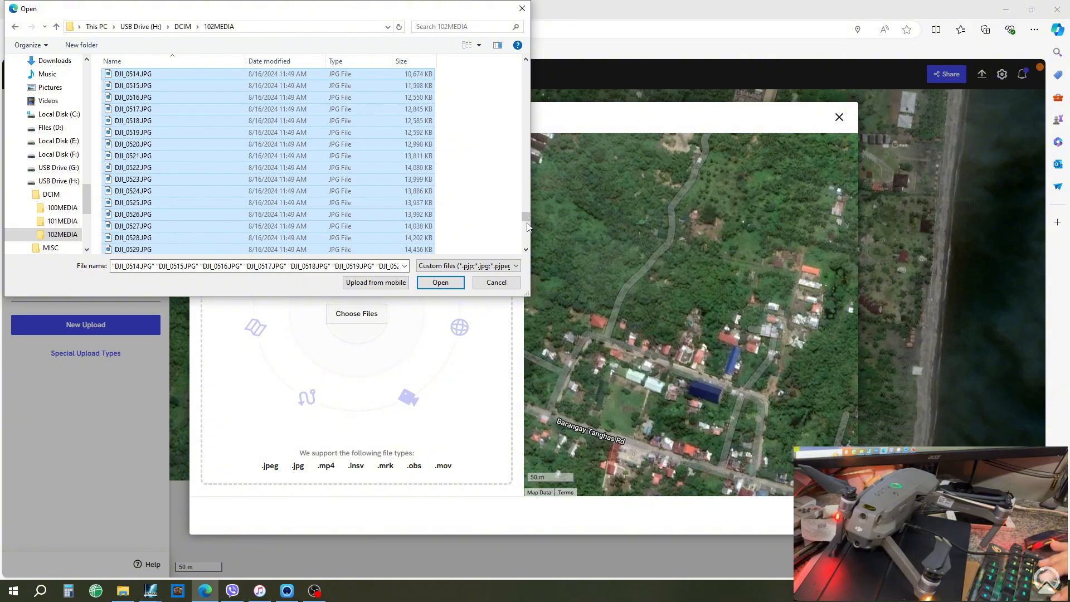
{"action": "key", "text": "shift+Up"}
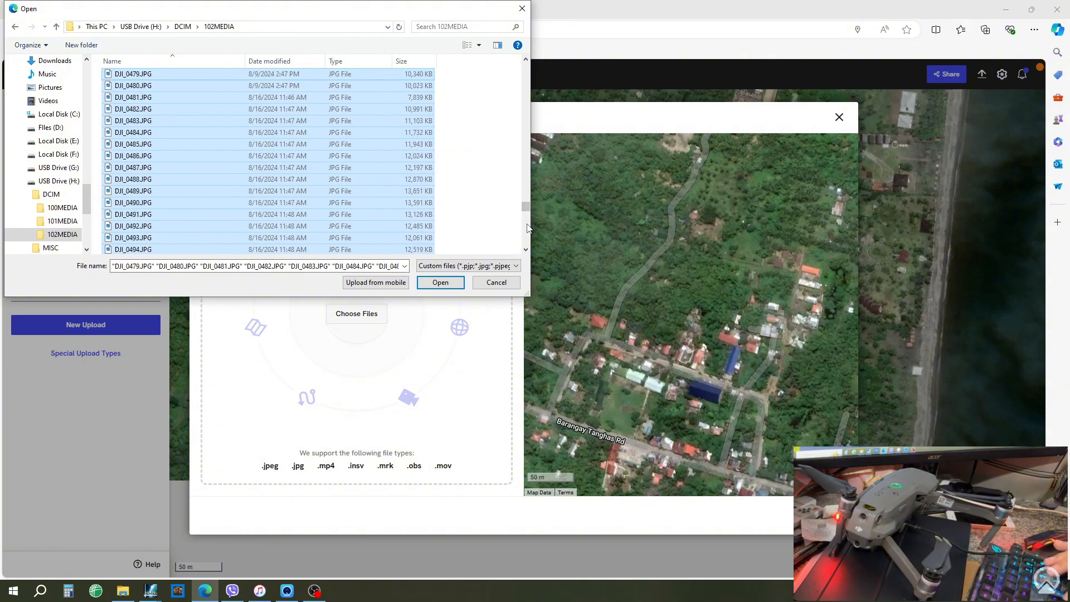
{"action": "key", "text": "shift+Down"}
{"action": "key", "text": "shift+Down"}
{"action": "key", "text": "shift+Down"}
{"action": "key", "text": "shift+Down"}
{"action": "key", "text": "shift+Down"}
{"action": "key", "text": "shift+Up"}
{"action": "key", "text": "shift+Up"}
{"action": "key", "text": "shift+Up"}
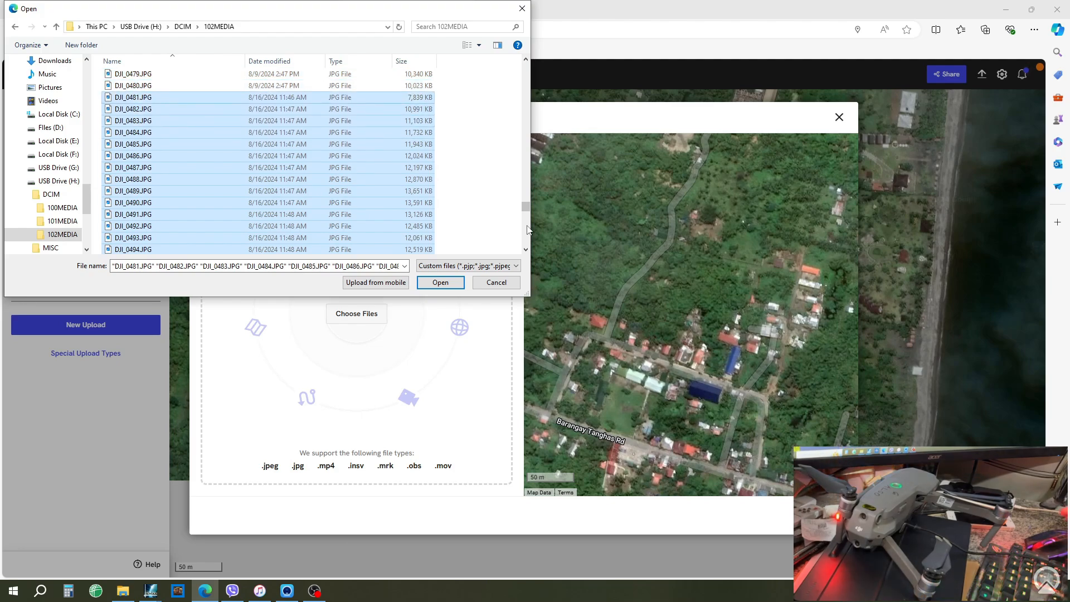
{"action": "left_click", "coordinate": [444, 283]}
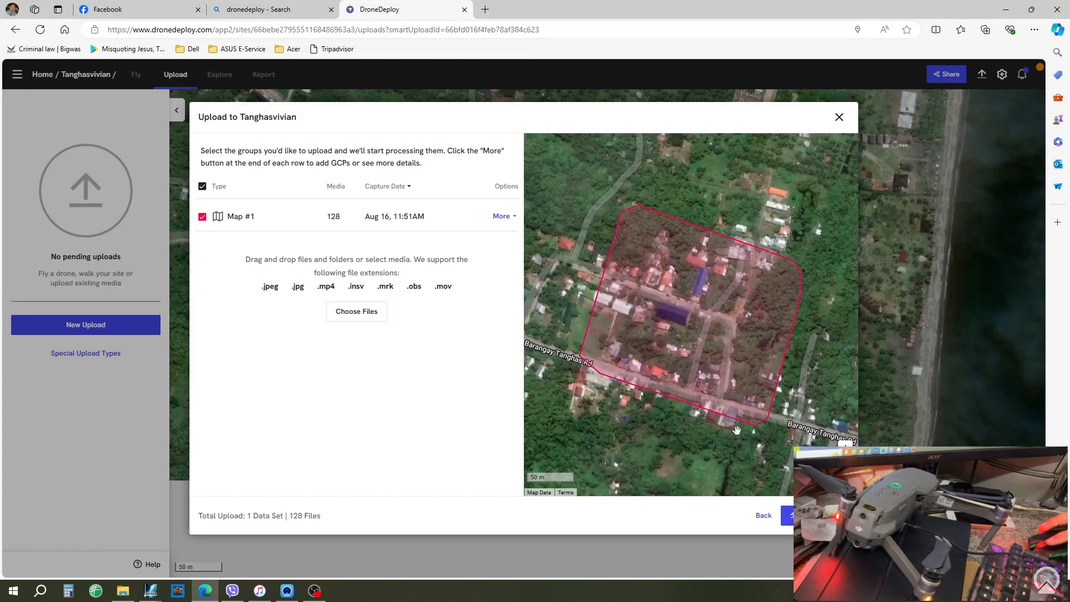
- Upload the 128 Map #1 photos to Tanghasvivian for processing
{"action": "left_click", "coordinate": [789, 515]}
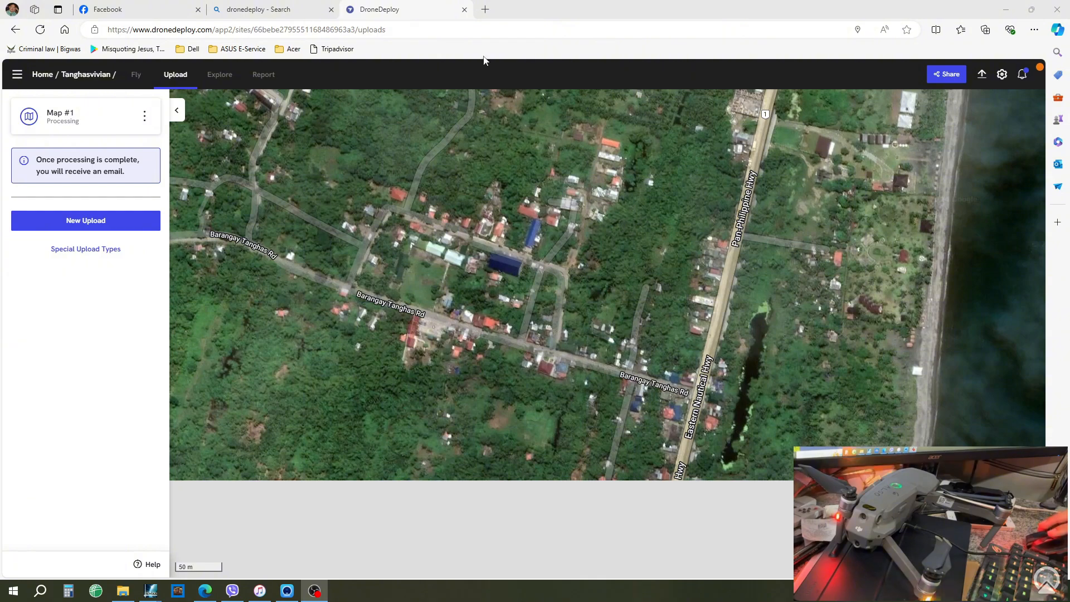
- Open Gmail in a new tab and delete the two Pinterest emails
{"action": "left_click", "coordinate": [486, 9]}
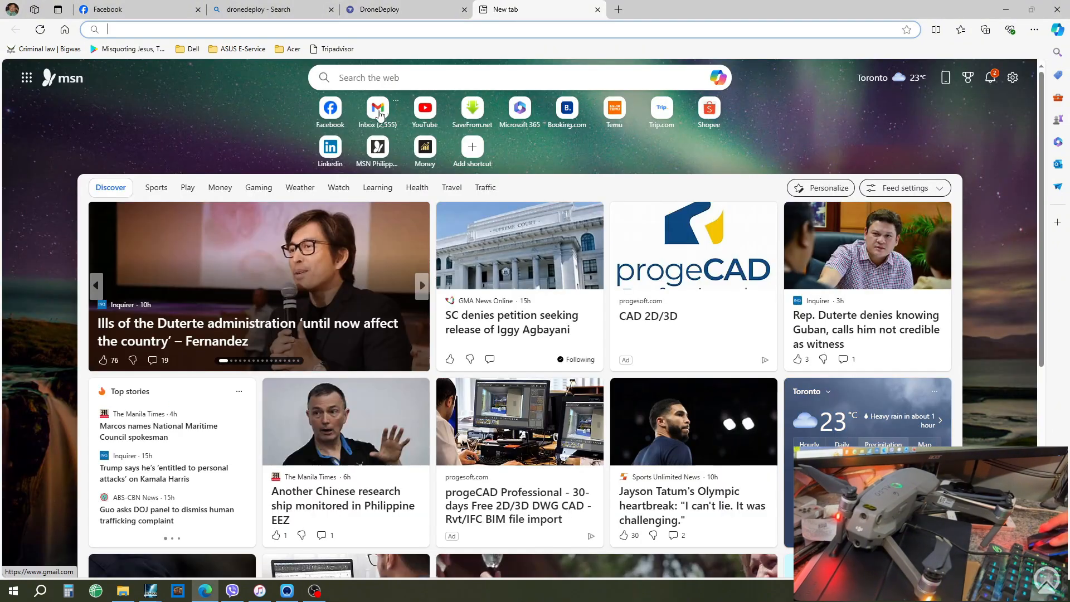
{"action": "double_click", "coordinate": [378, 115]}
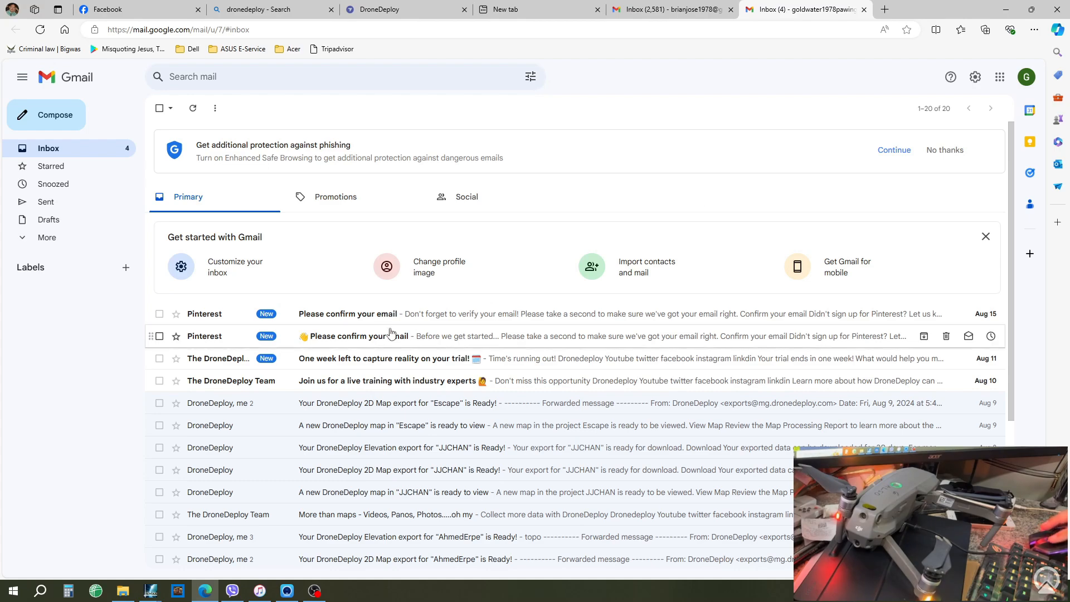
{"action": "left_click", "coordinate": [160, 315]}
{"action": "left_click", "coordinate": [160, 336]}
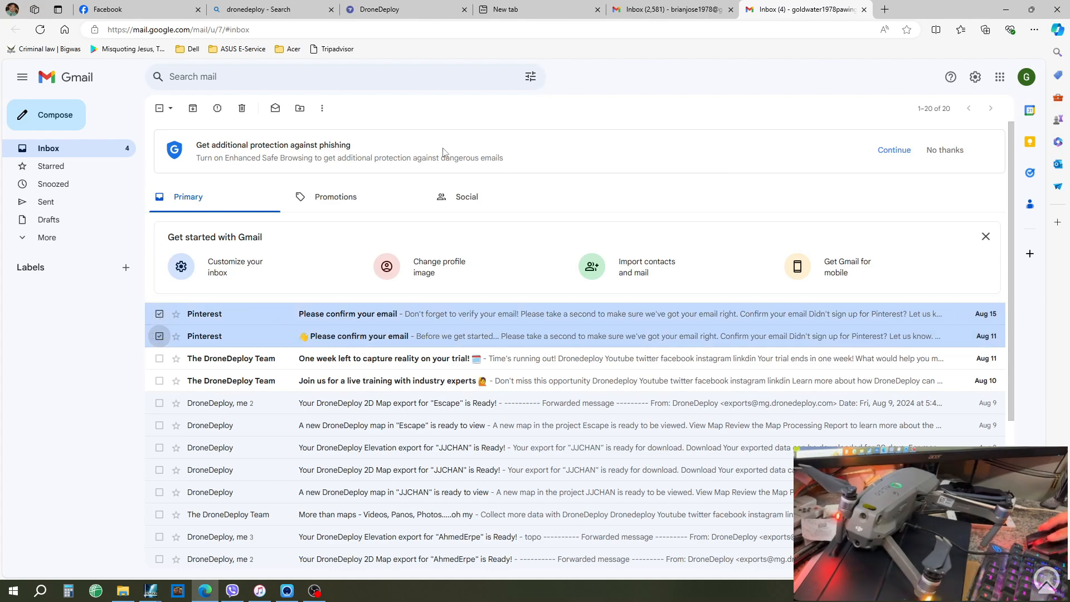
{"action": "left_click", "coordinate": [242, 108]}
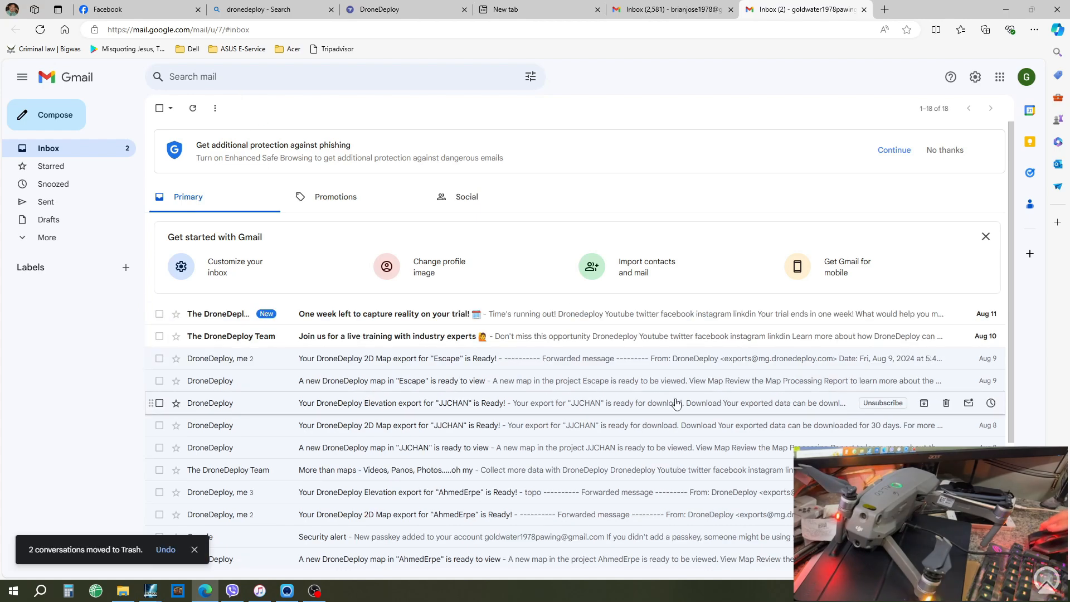
- Glance at the trial and training emails, then open the Tanghasvivian map-ready email
{"action": "left_click", "coordinate": [354, 314]}
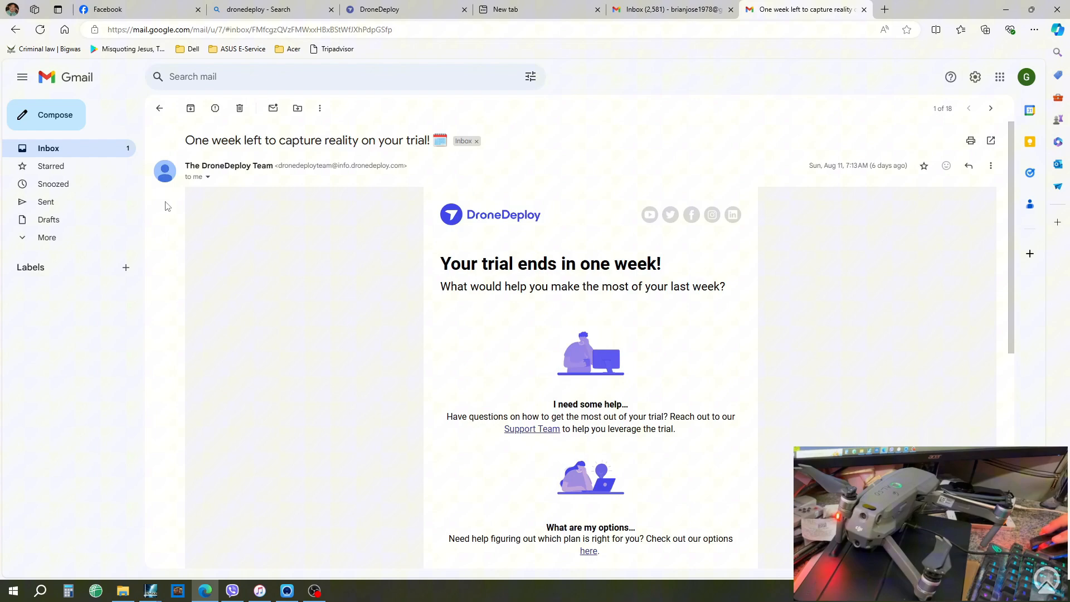
{"action": "left_click", "coordinate": [95, 150]}
{"action": "left_click", "coordinate": [343, 339]}
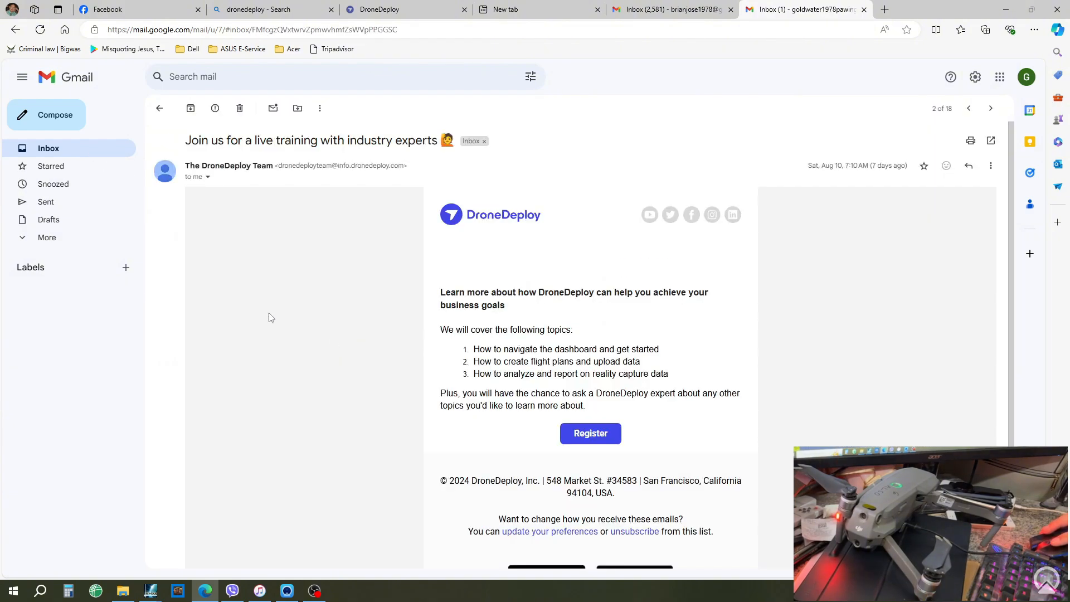
{"action": "left_click", "coordinate": [103, 147]}
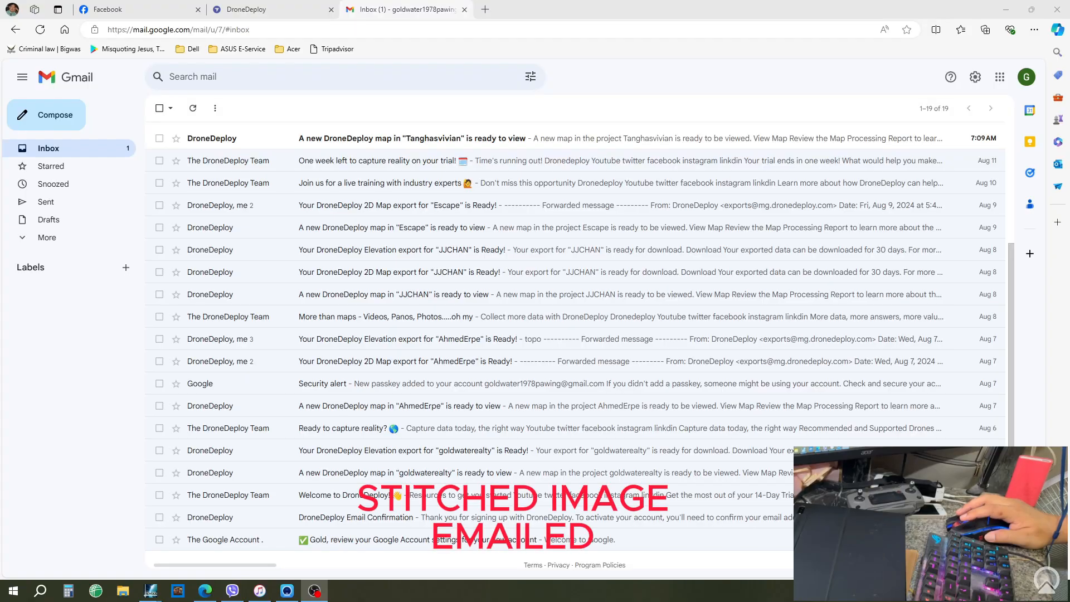
{"action": "left_click", "coordinate": [347, 141]}
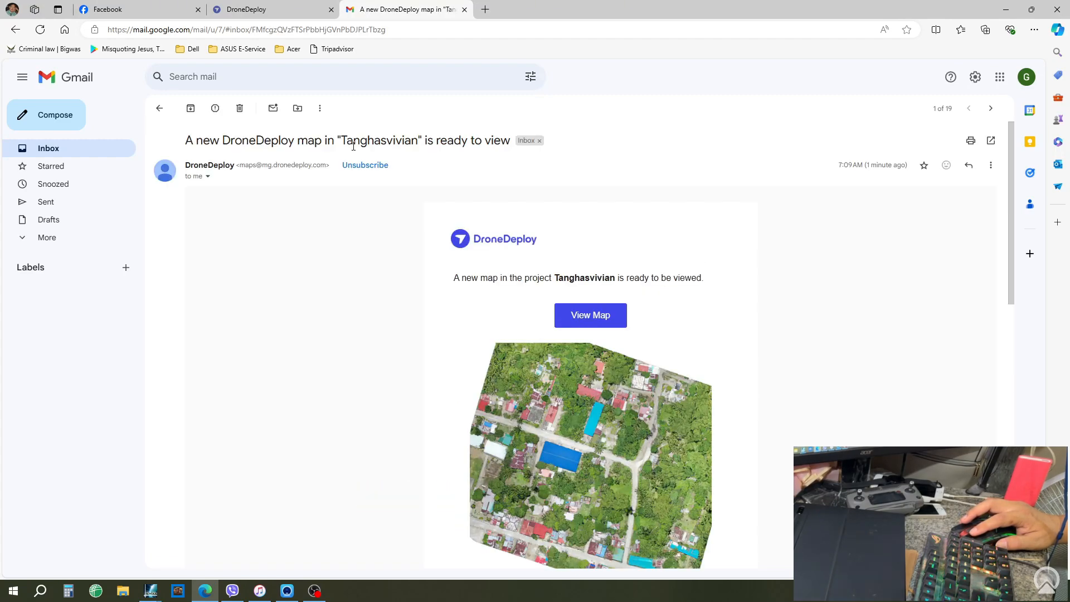
- Open the new Tanghasvivian map, check its coverage, and export it as a Max Available JPG
{"action": "left_click", "coordinate": [588, 318]}
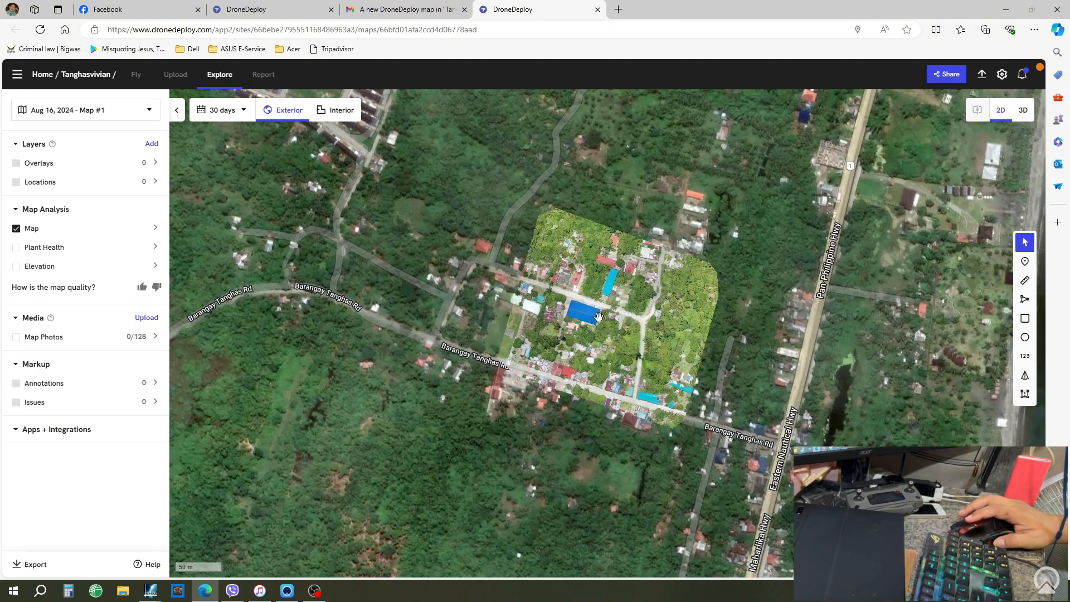
{"action": "scroll", "coordinate": [571, 390], "scroll_direction": "up", "scroll_amount": 5}
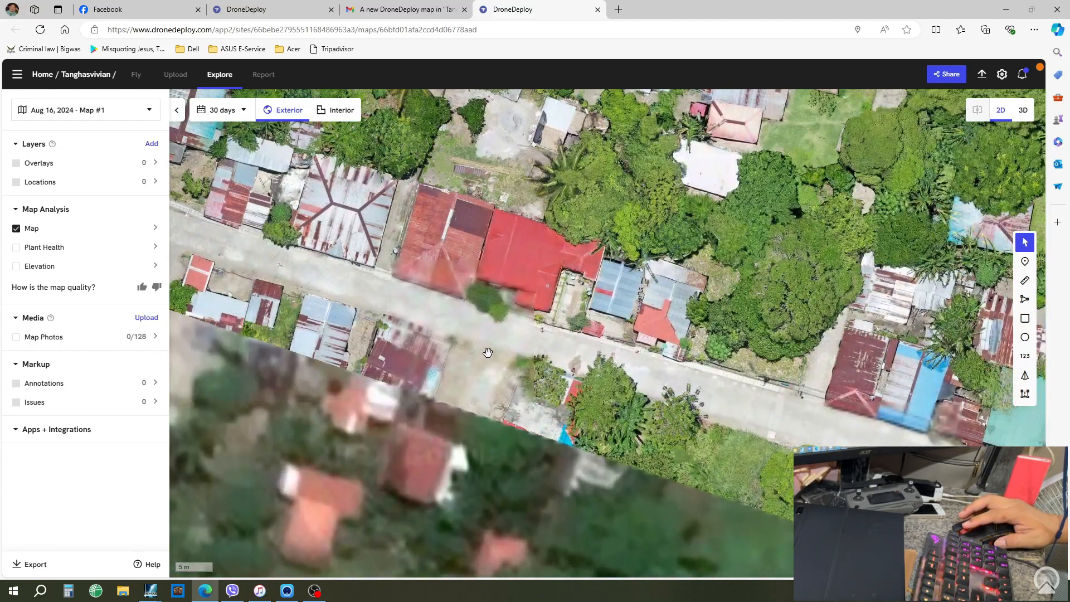
{"action": "scroll", "coordinate": [686, 349], "scroll_direction": "down", "scroll_amount": 3}
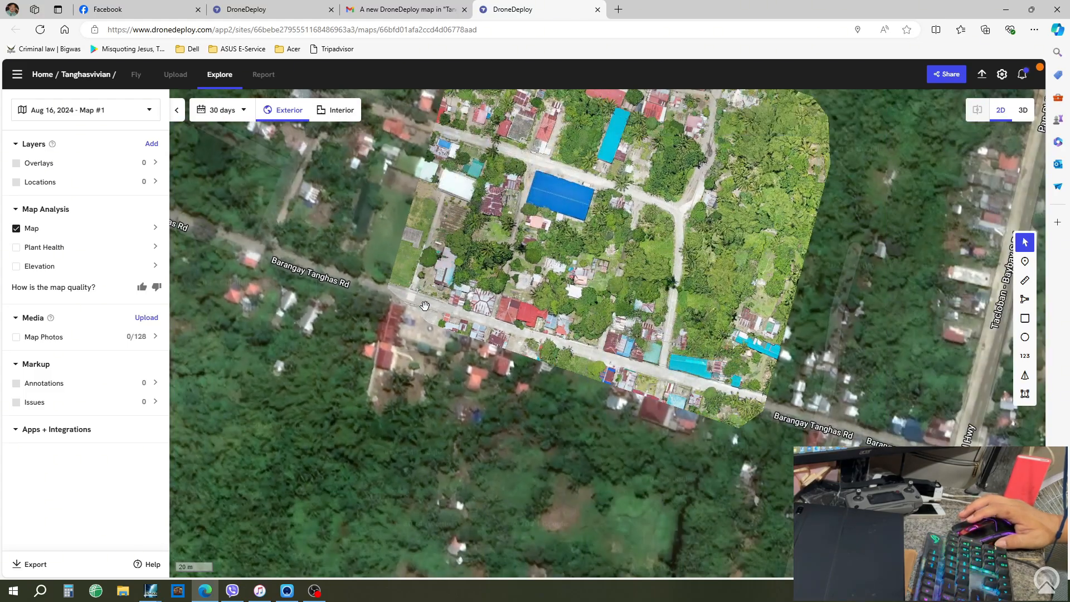
{"action": "scroll", "coordinate": [564, 273], "scroll_direction": "up", "scroll_amount": 3}
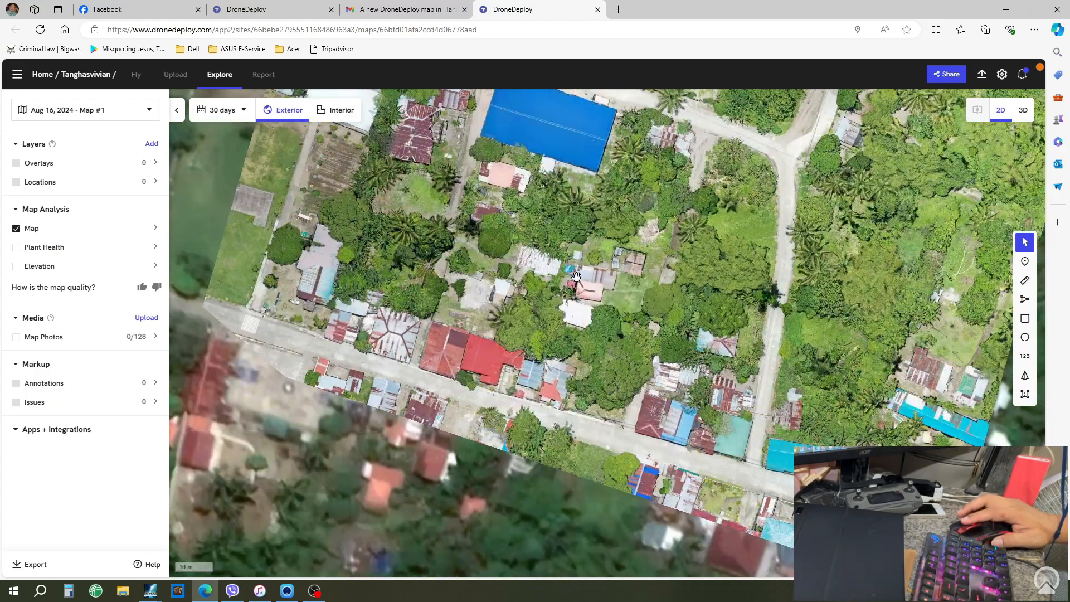
{"action": "scroll", "coordinate": [581, 291], "scroll_direction": "down", "scroll_amount": 3}
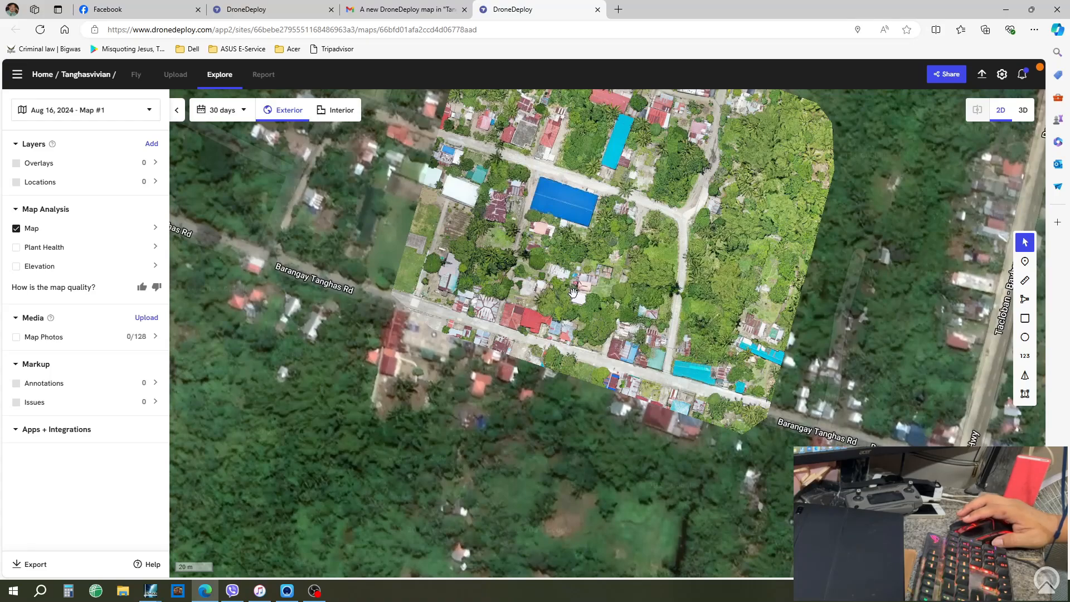
{"action": "left_click", "coordinate": [22, 562]}
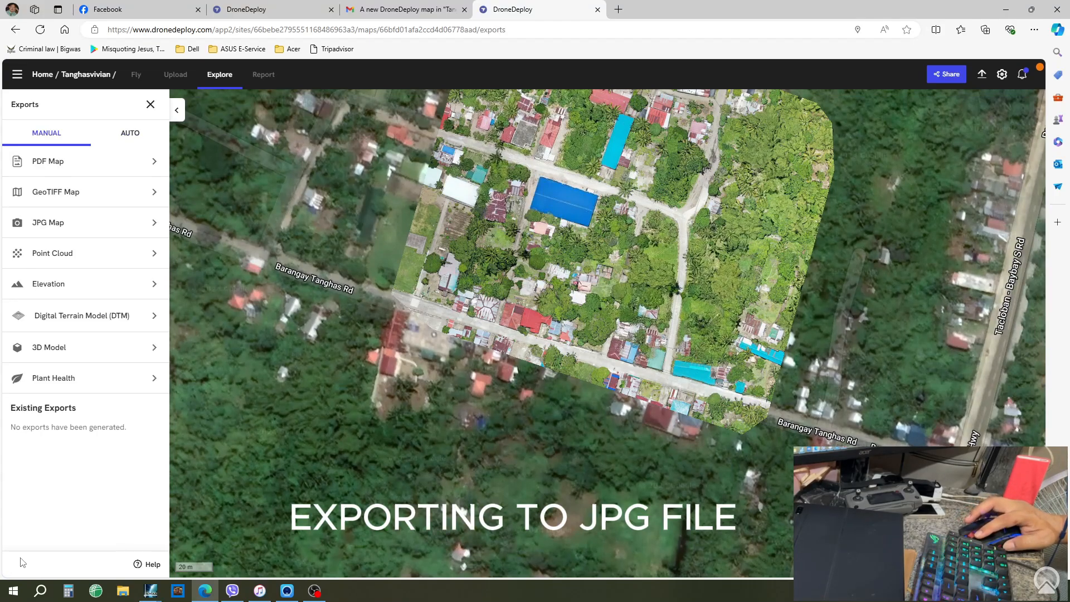
{"action": "left_click", "coordinate": [109, 223]}
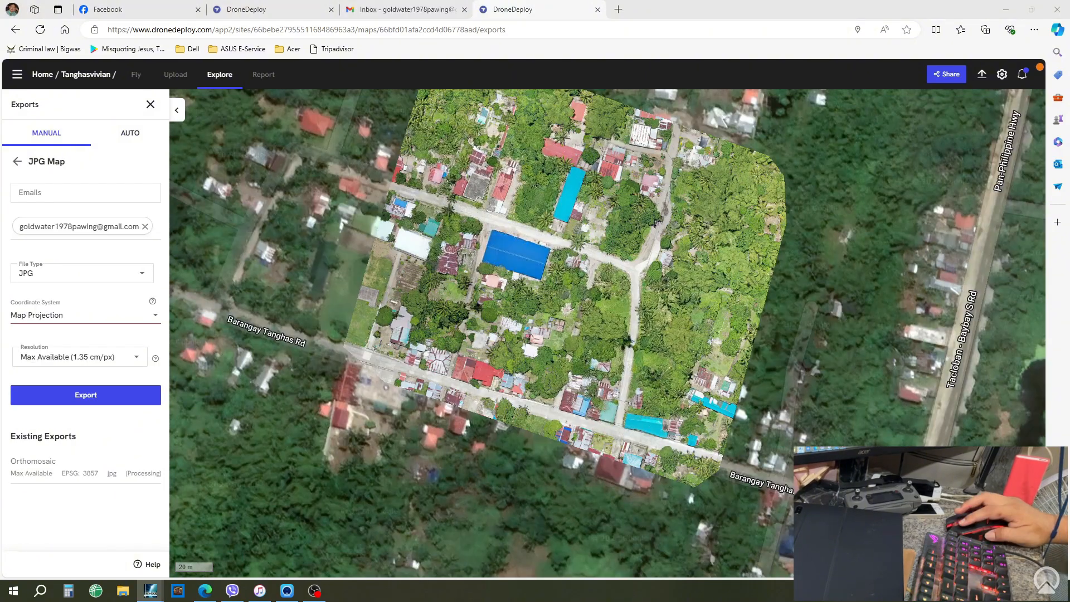
- Zoom around lots 602 and 3977 in Actual08162024, then bring DroneDeploy back
{"action": "key", "text": "alt+Tab"}
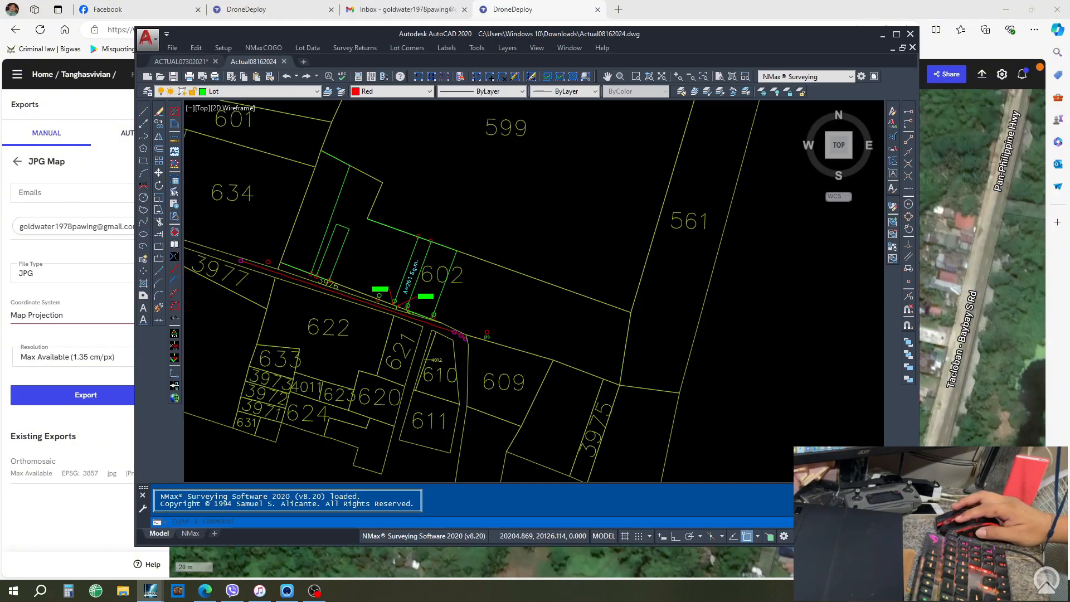
{"action": "scroll", "coordinate": [333, 322], "scroll_direction": "up", "scroll_amount": 5}
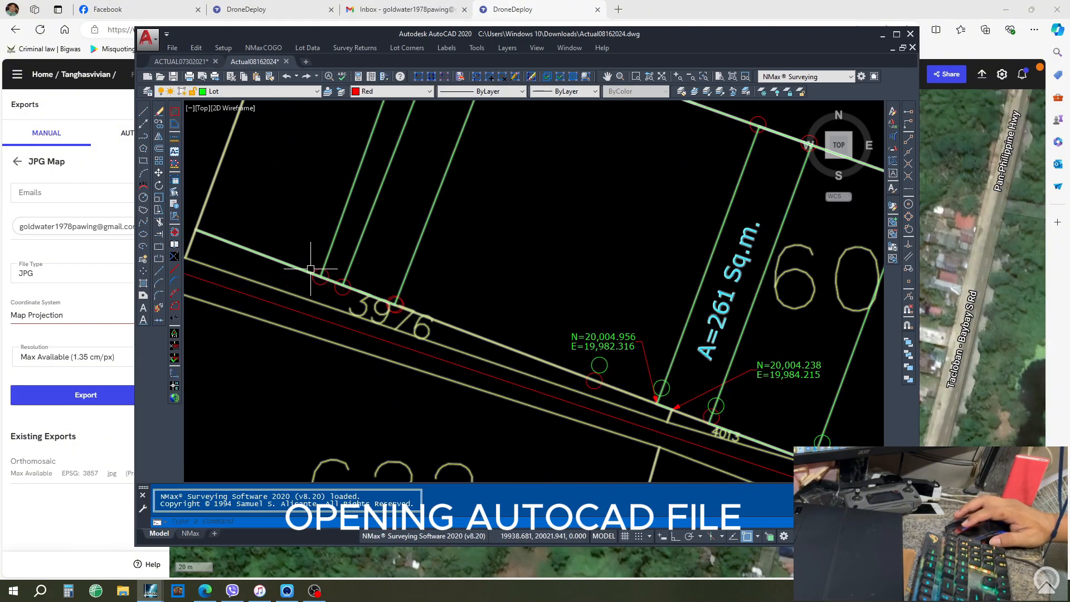
{"action": "scroll", "coordinate": [357, 307], "scroll_direction": "down", "scroll_amount": 4}
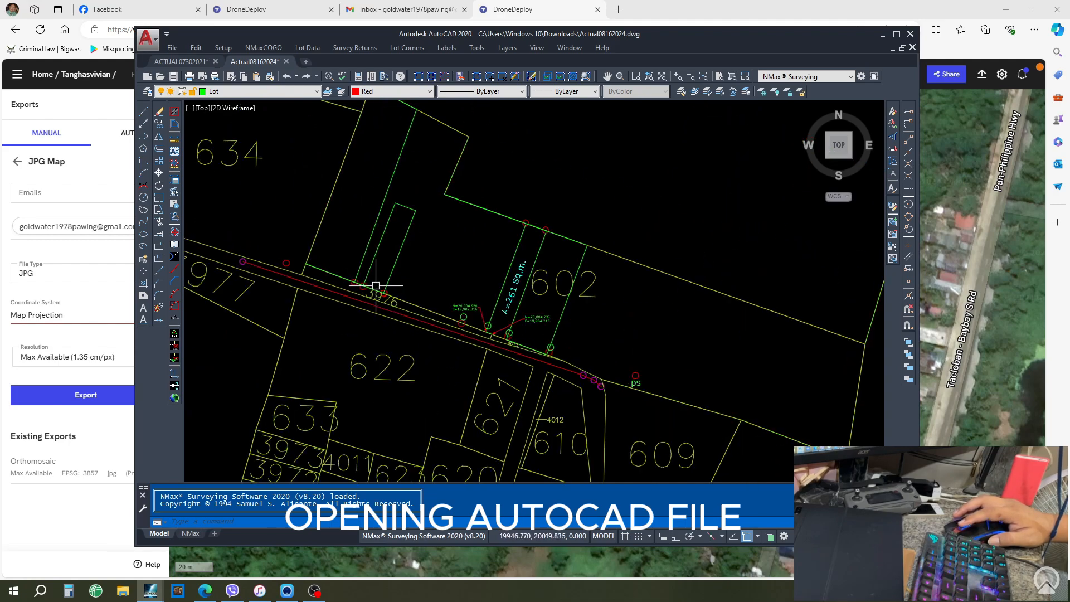
{"action": "scroll", "coordinate": [578, 347], "scroll_direction": "down", "scroll_amount": 2}
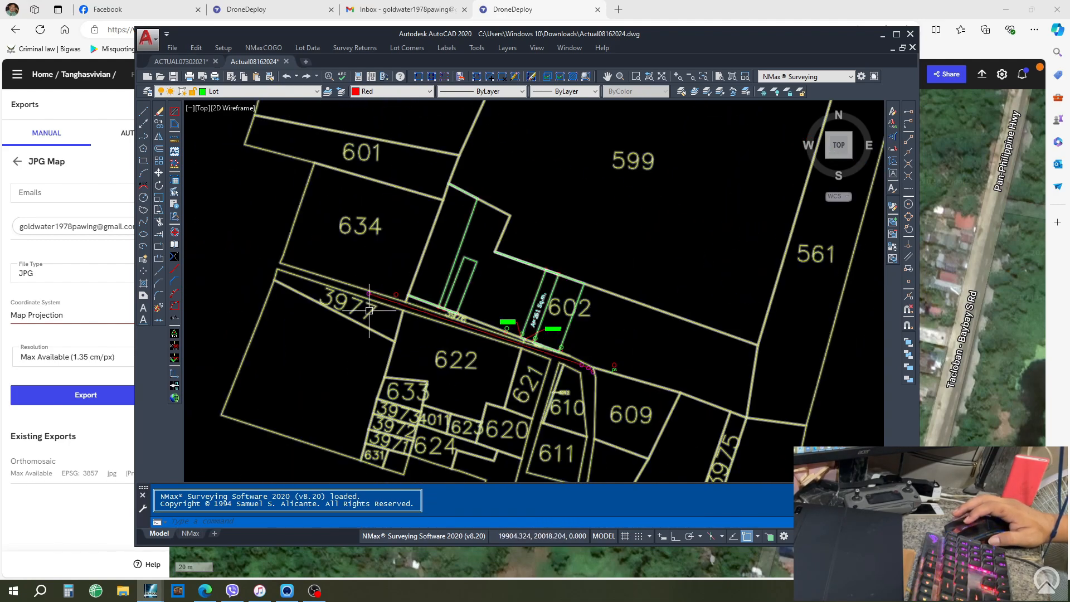
{"action": "scroll", "coordinate": [371, 295], "scroll_direction": "up", "scroll_amount": 5}
{"action": "scroll", "coordinate": [347, 276], "scroll_direction": "down", "scroll_amount": 5}
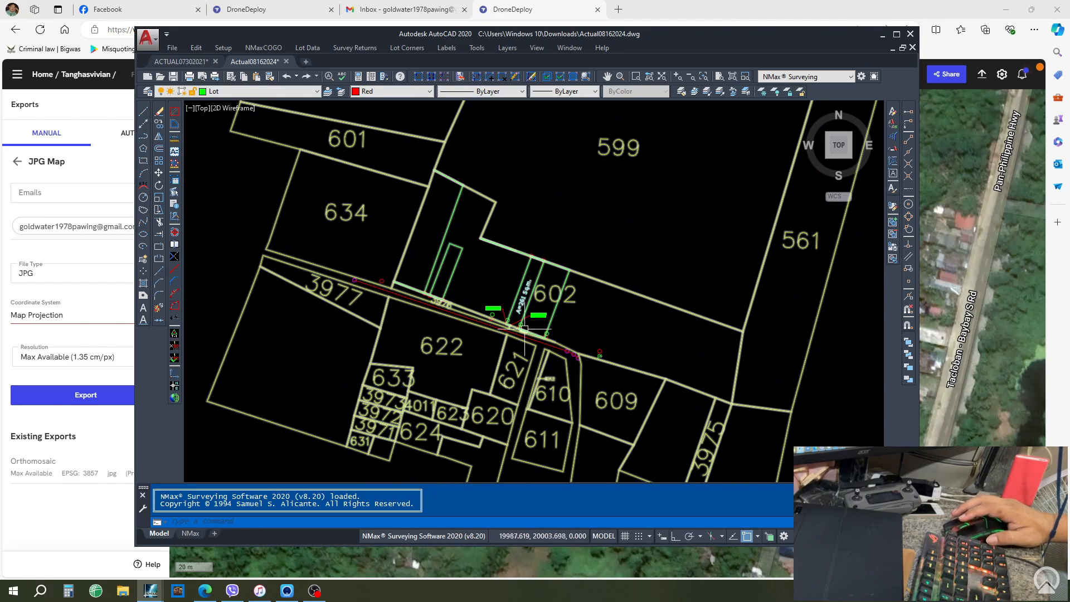
{"action": "scroll", "coordinate": [585, 371], "scroll_direction": "up", "scroll_amount": 5}
{"action": "scroll", "coordinate": [553, 347], "scroll_direction": "up", "scroll_amount": 2}
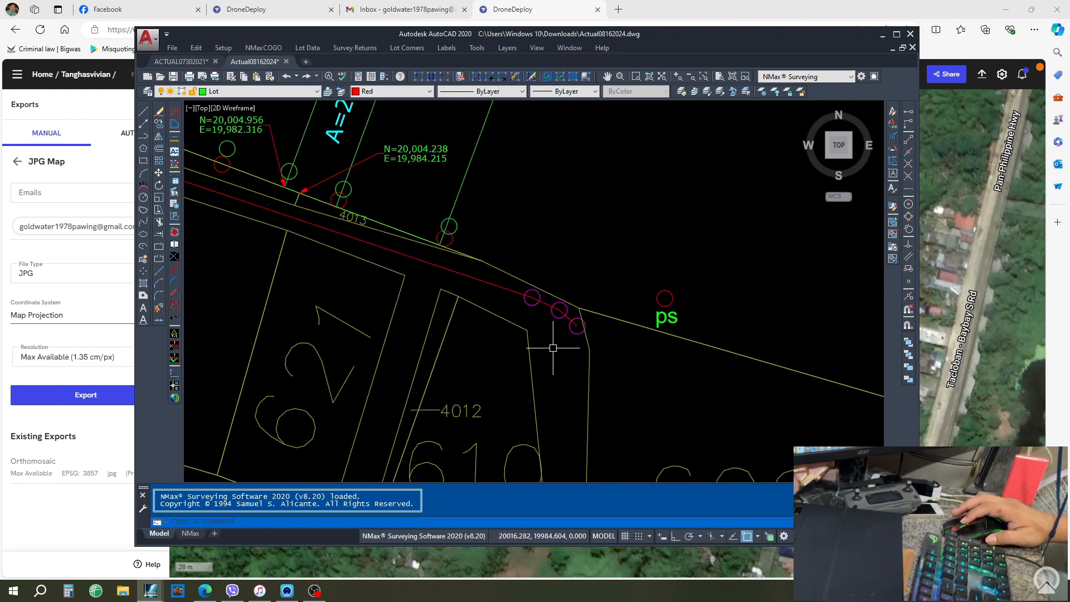
{"action": "scroll", "coordinate": [555, 349], "scroll_direction": "down", "scroll_amount": 3}
{"action": "scroll", "coordinate": [553, 349], "scroll_direction": "down", "scroll_amount": 2}
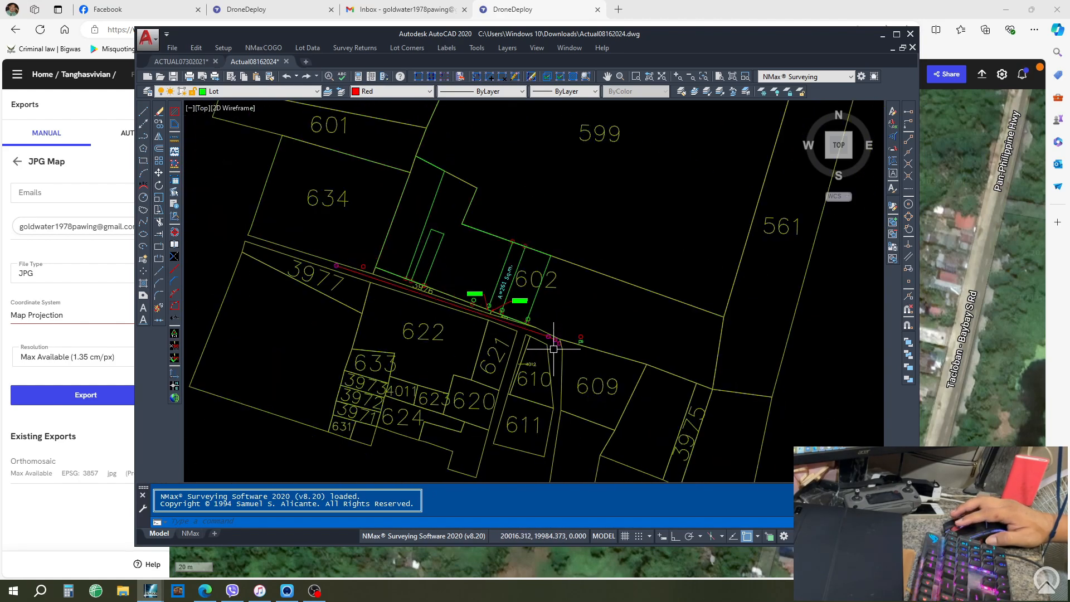
{"action": "scroll", "coordinate": [350, 230], "scroll_direction": "up", "scroll_amount": 5}
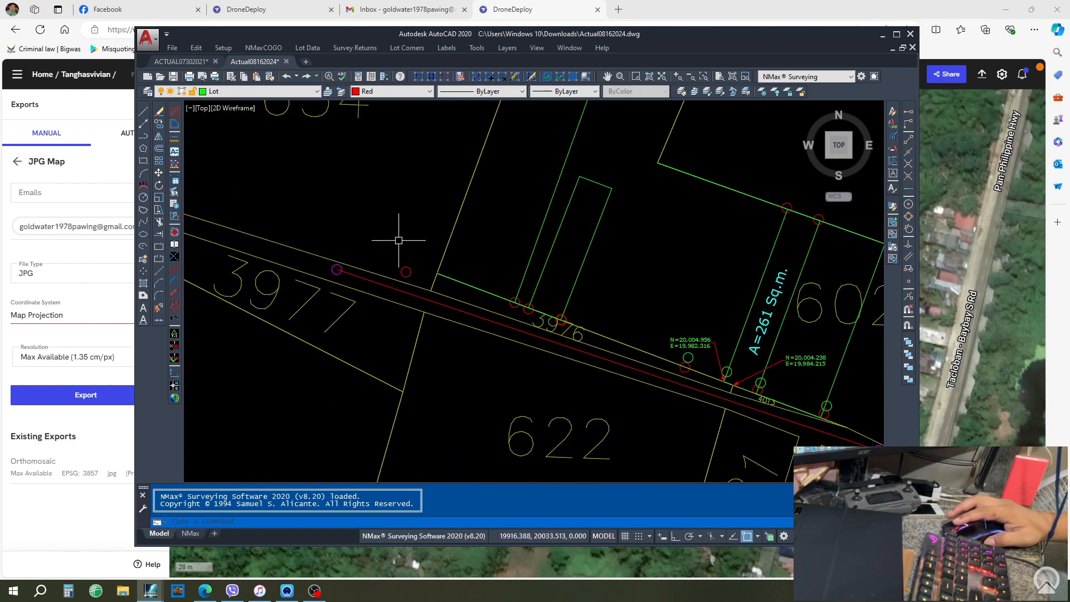
{"action": "scroll", "coordinate": [379, 254], "scroll_direction": "down", "scroll_amount": 5}
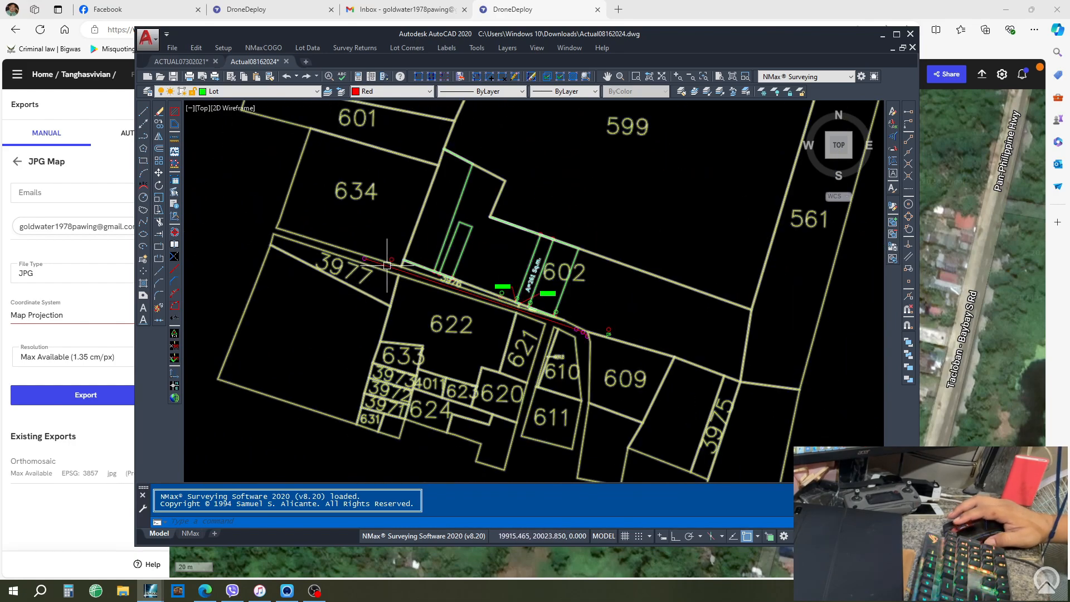
{"action": "scroll", "coordinate": [387, 266], "scroll_direction": "down", "scroll_amount": 3}
{"action": "scroll", "coordinate": [388, 226], "scroll_direction": "up", "scroll_amount": 5}
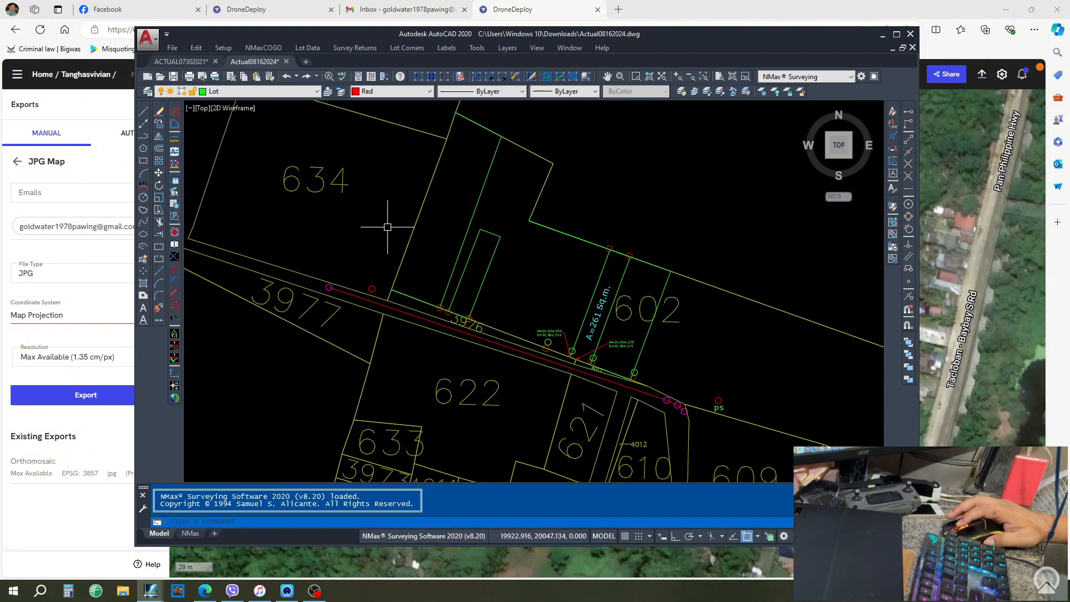
{"action": "scroll", "coordinate": [387, 227], "scroll_direction": "down", "scroll_amount": 3}
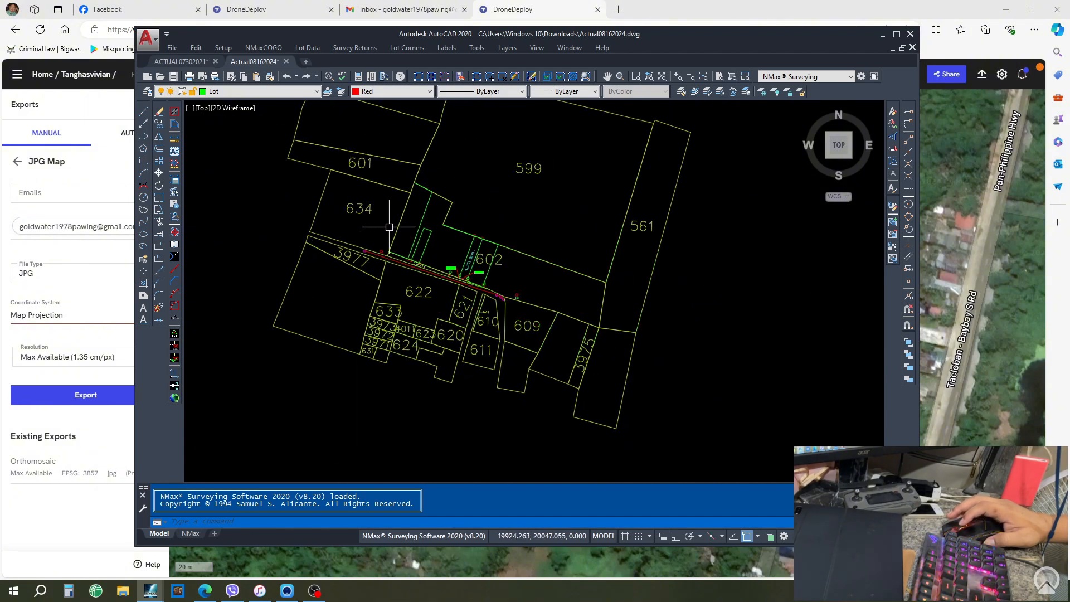
{"action": "scroll", "coordinate": [389, 227], "scroll_direction": "up", "scroll_amount": 1}
{"action": "scroll", "coordinate": [389, 227], "scroll_direction": "down", "scroll_amount": 2}
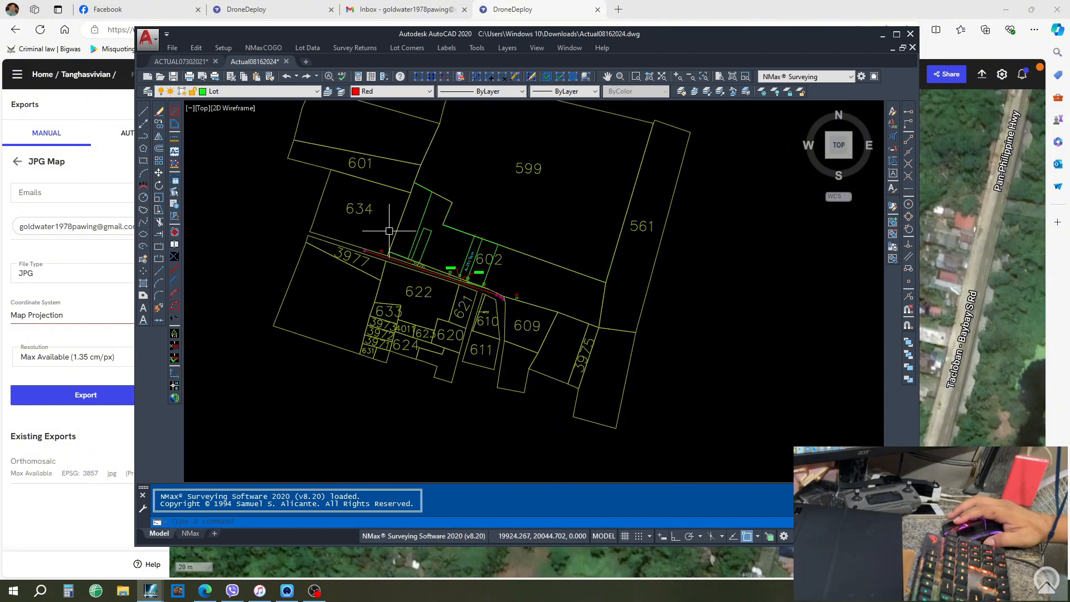
{"action": "left_click", "coordinate": [999, 300]}
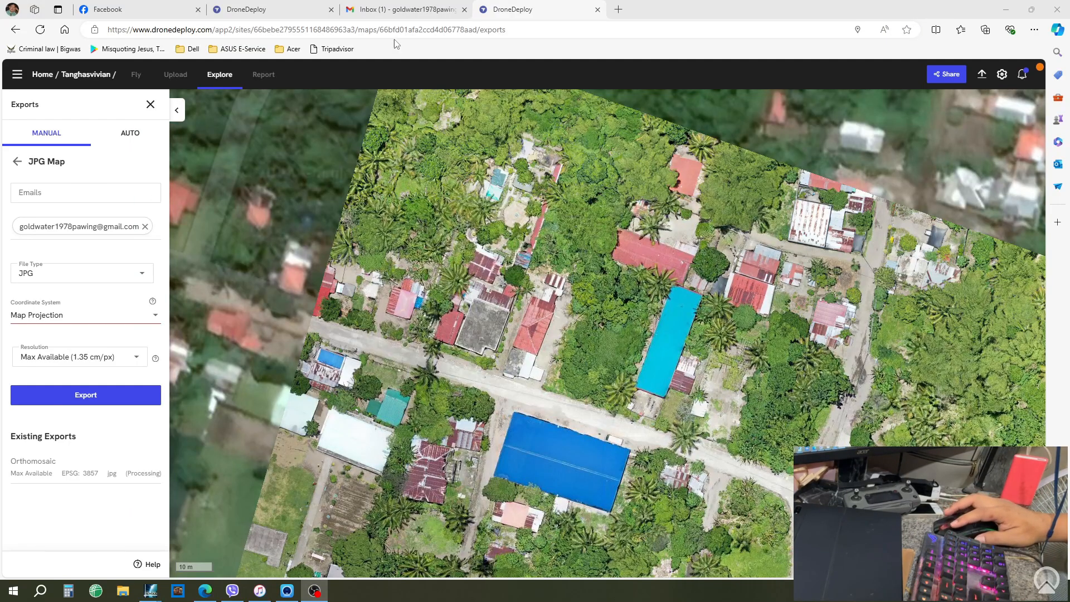
- Download Map1_Orthomosaic_FriAug16231218271475.zip from DroneDeploy's 2D Map export email in Gmail
{"action": "left_click", "coordinate": [404, 10]}
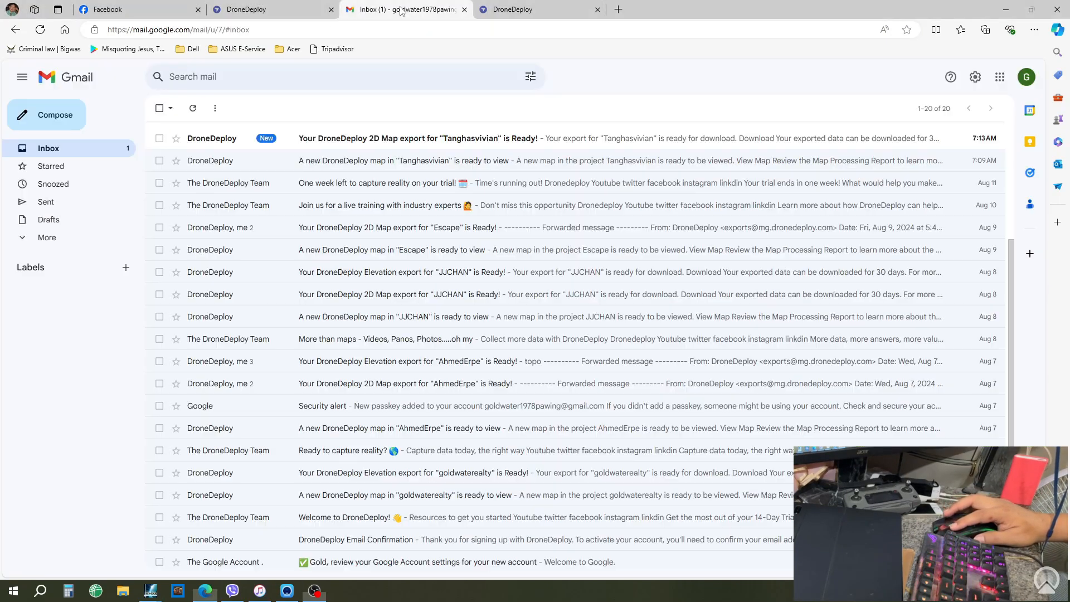
{"action": "left_click", "coordinate": [375, 139]}
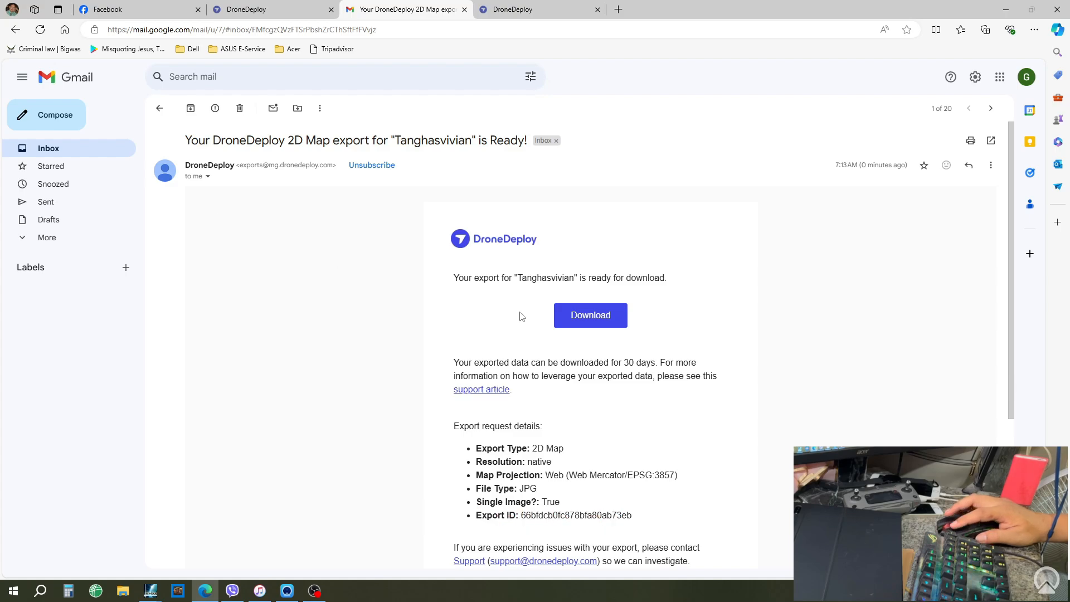
{"action": "left_click", "coordinate": [577, 320]}
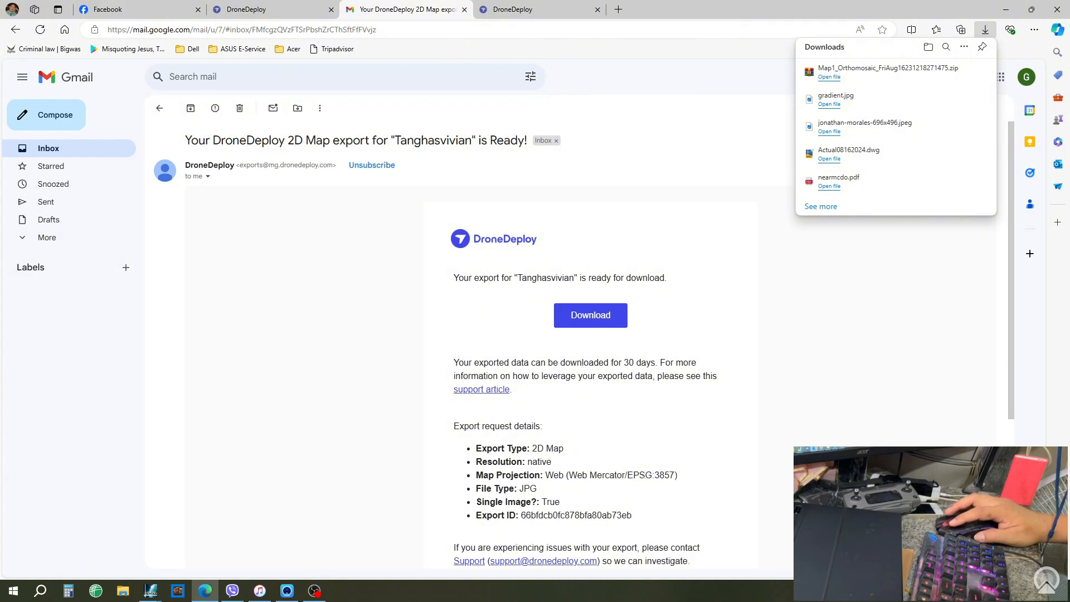
- Copy the Map1_Orthomosaic zip from the Downloads folder
{"action": "key", "text": "super+e"}
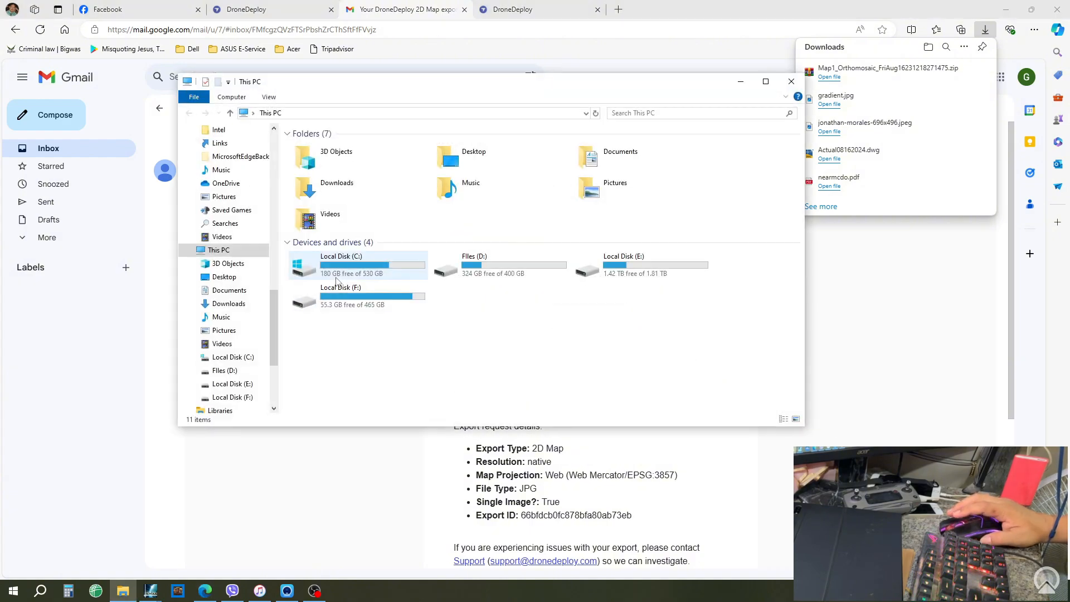
{"action": "left_click_drag", "start_coordinate": [274, 327], "coordinate": [278, 158]}
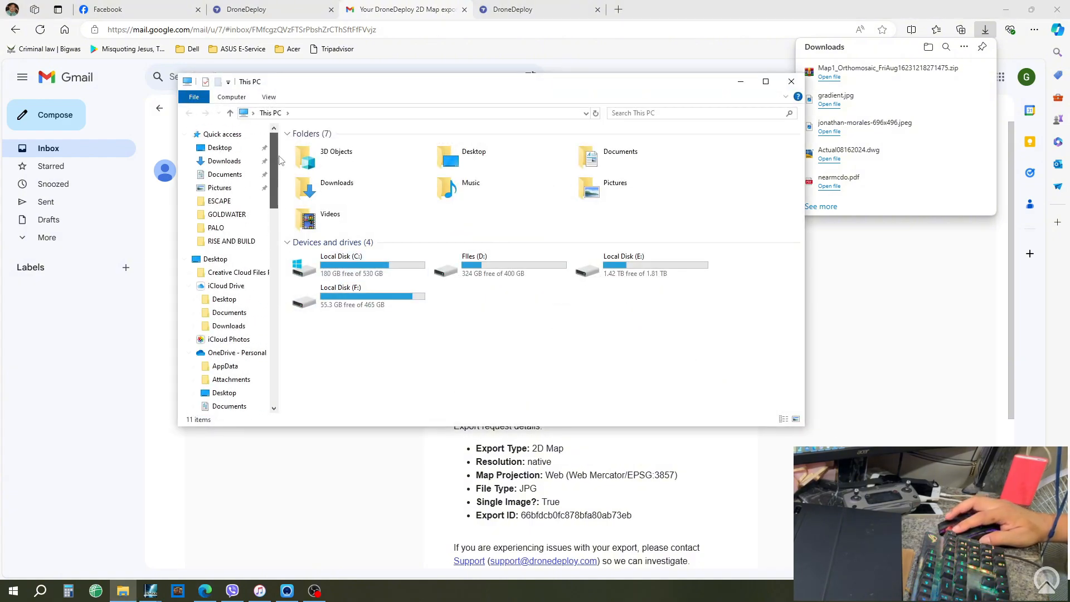
{"action": "left_click", "coordinate": [222, 162]}
{"action": "left_click", "coordinate": [352, 161]}
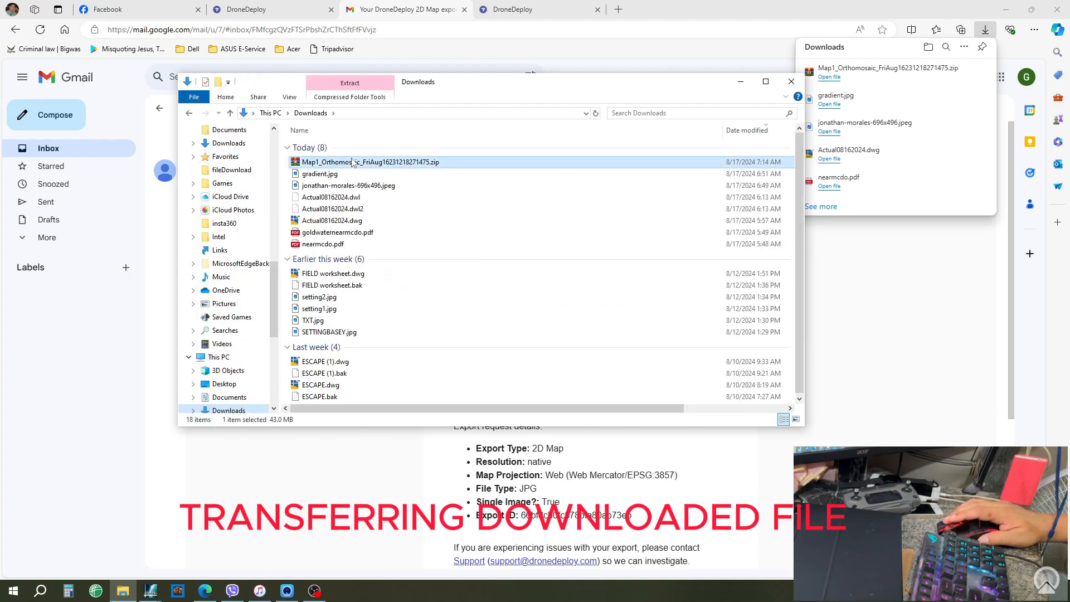
{"action": "right_click", "coordinate": [353, 162]}
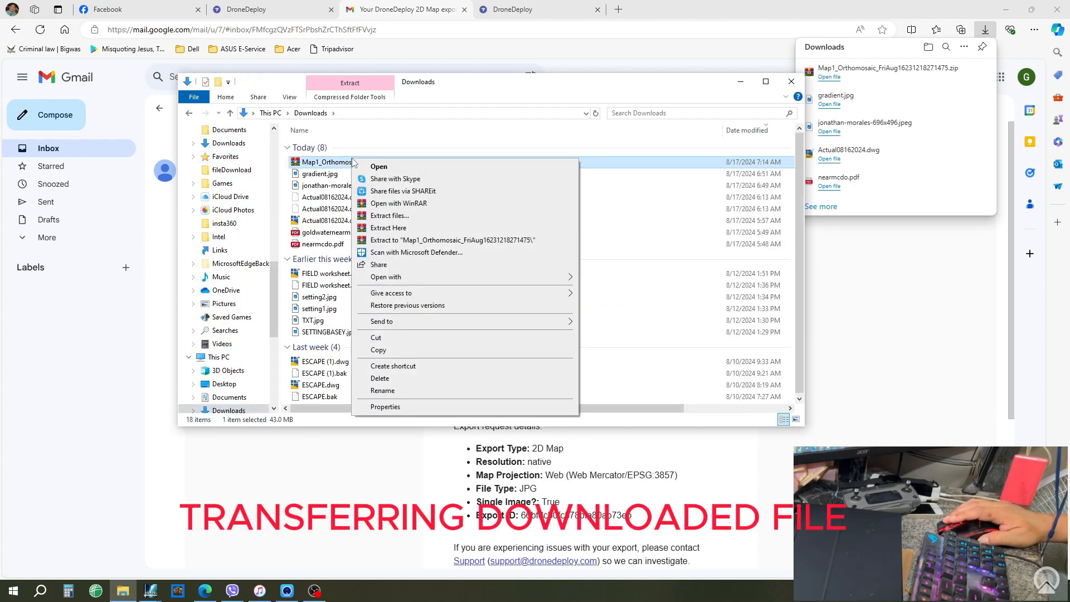
{"action": "left_click", "coordinate": [420, 354]}
{"action": "left_click", "coordinate": [741, 82]}
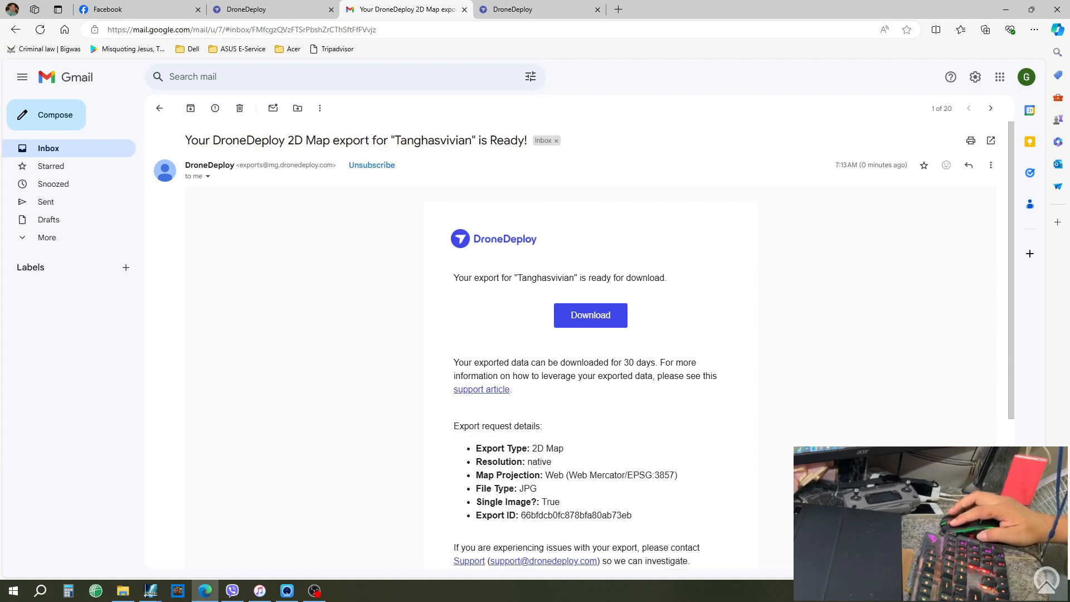
- Navigate to the D:\PROJECTS\DULAG folder
{"action": "key", "text": "alt+Tab"}
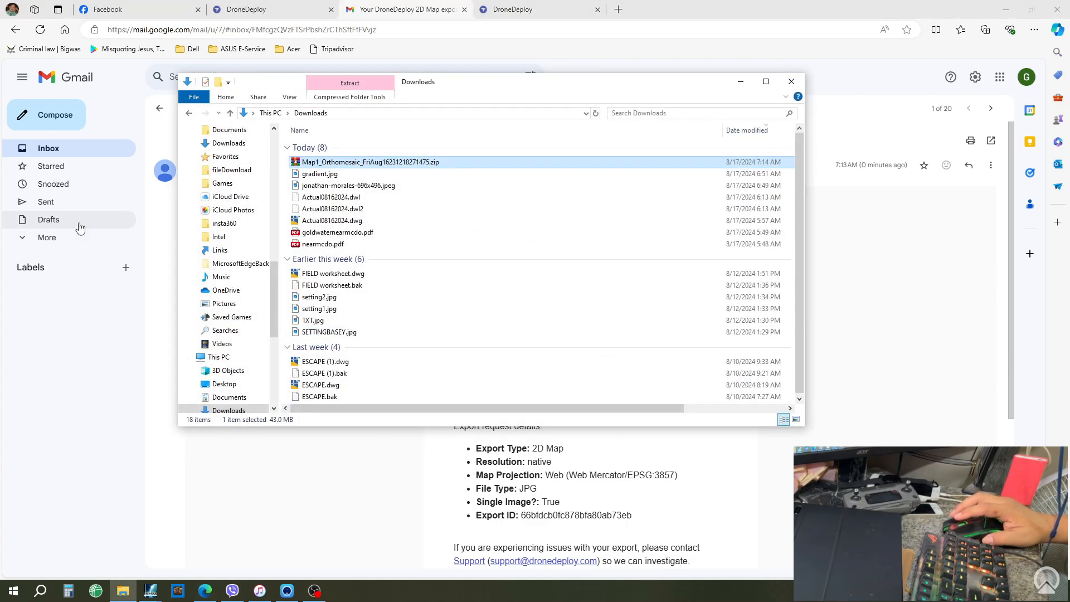
{"action": "left_click", "coordinate": [240, 360]}
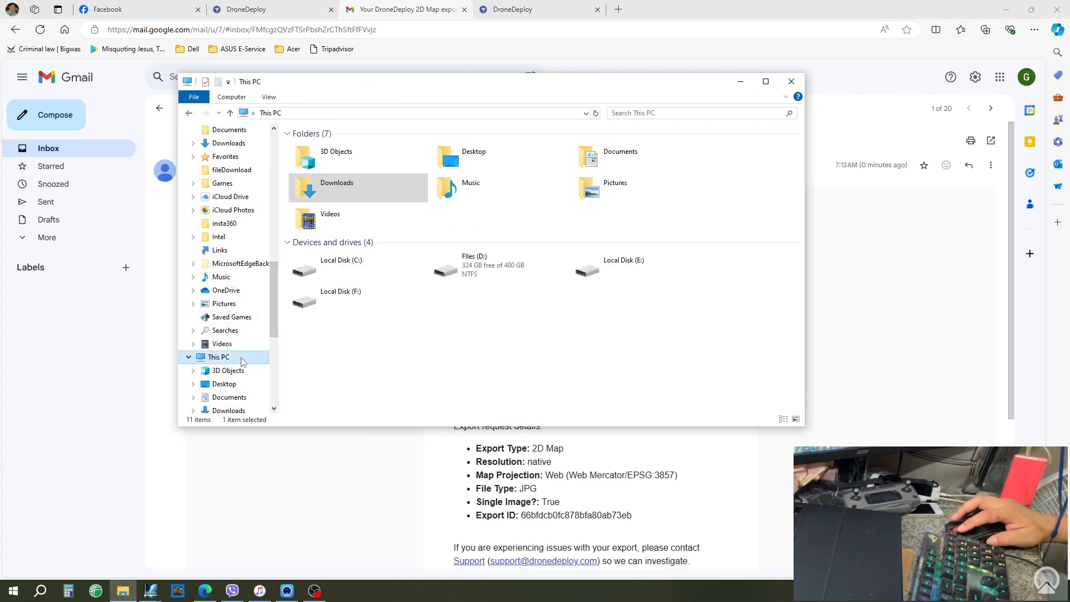
{"action": "double_click", "coordinate": [513, 271]}
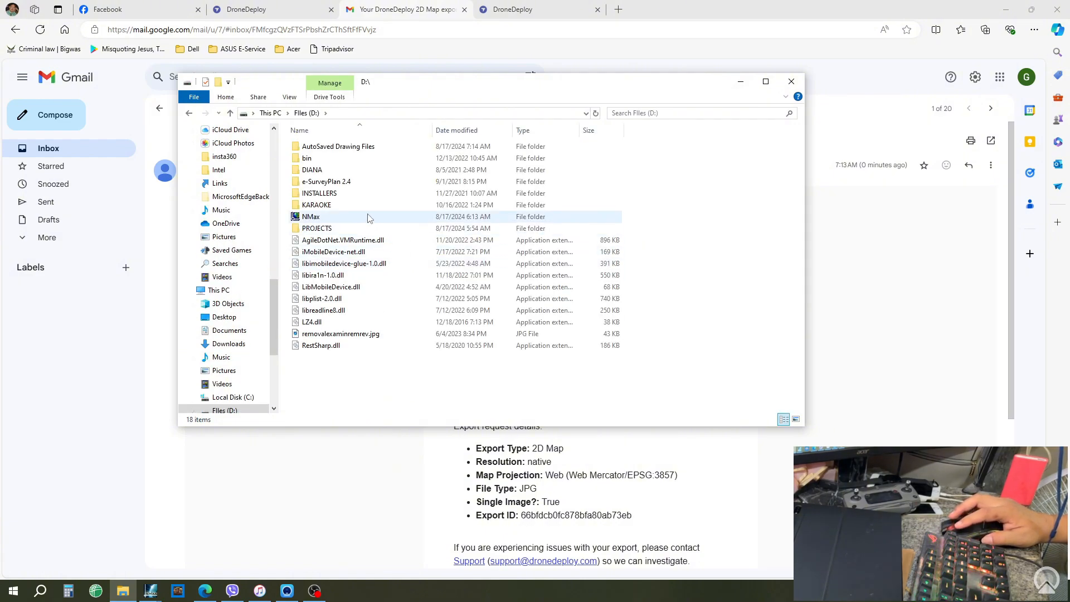
{"action": "double_click", "coordinate": [366, 231]}
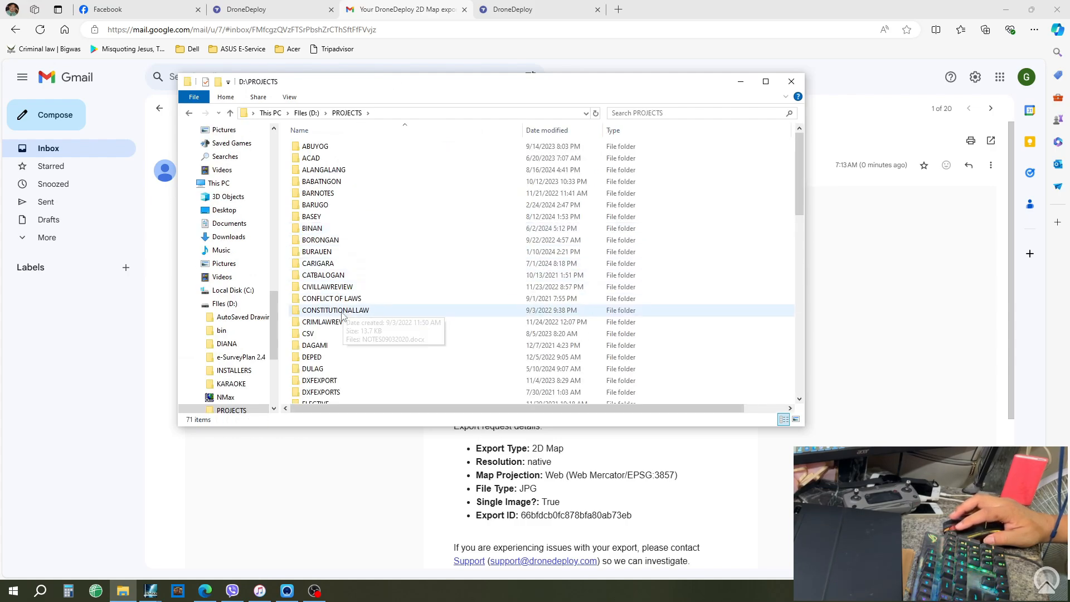
{"action": "double_click", "coordinate": [345, 369]}
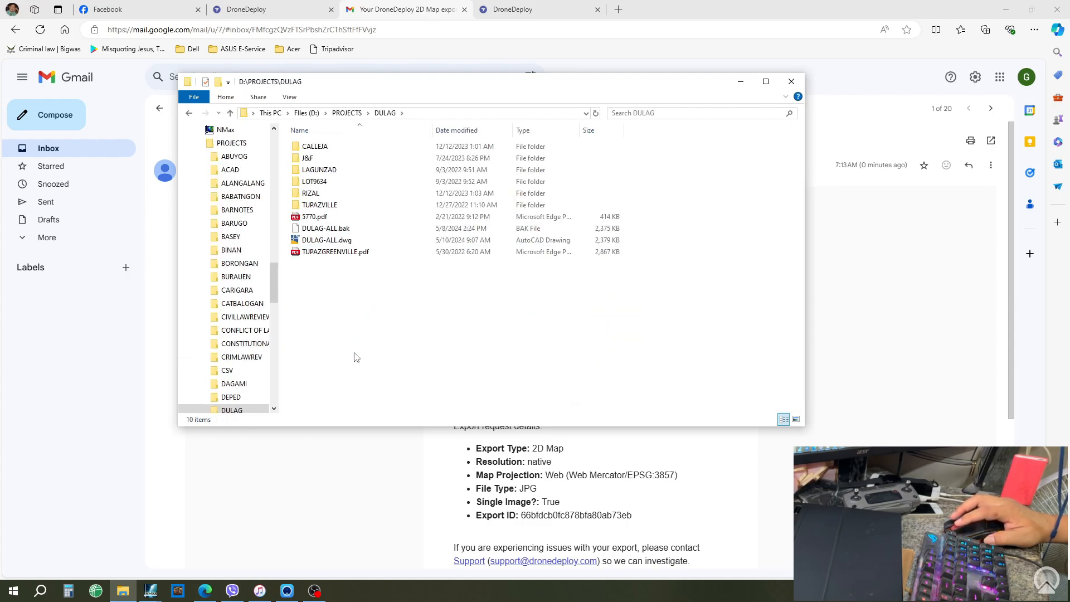
{"action": "left_click", "coordinate": [226, 97]}
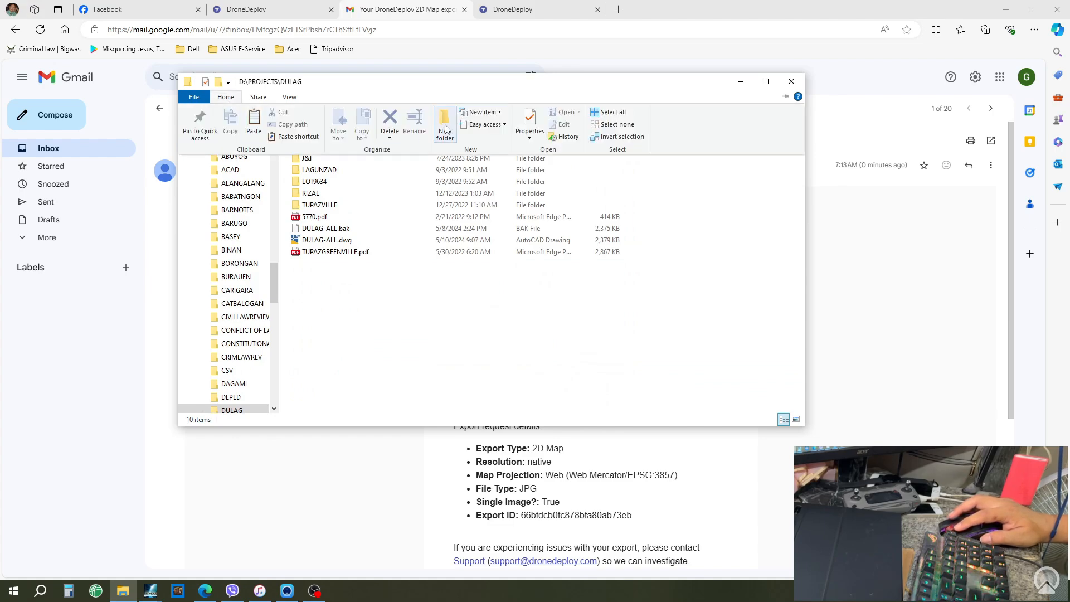
{"action": "left_click", "coordinate": [444, 129]}
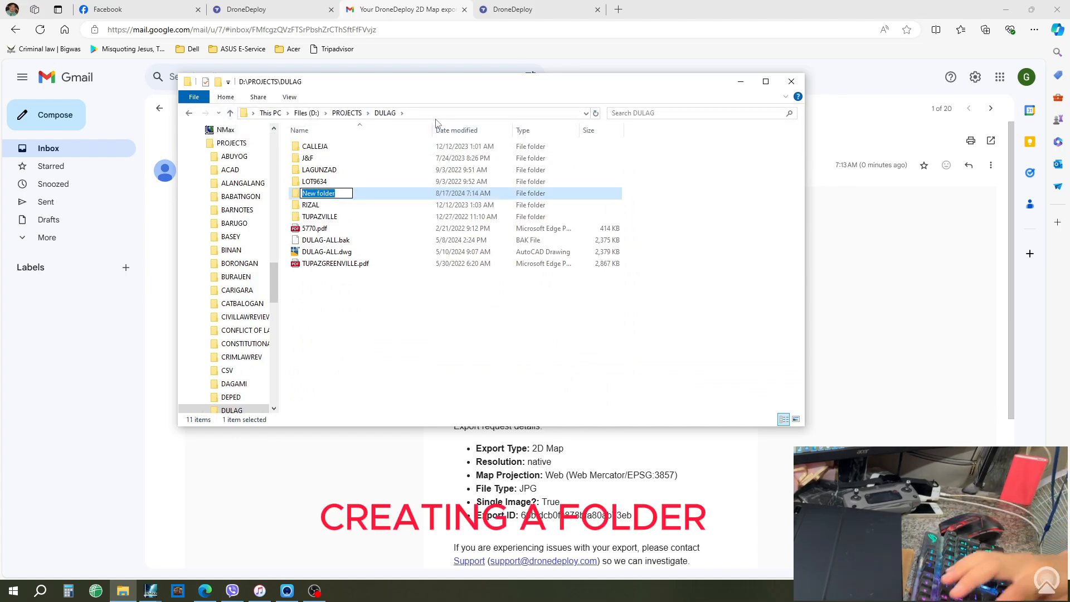
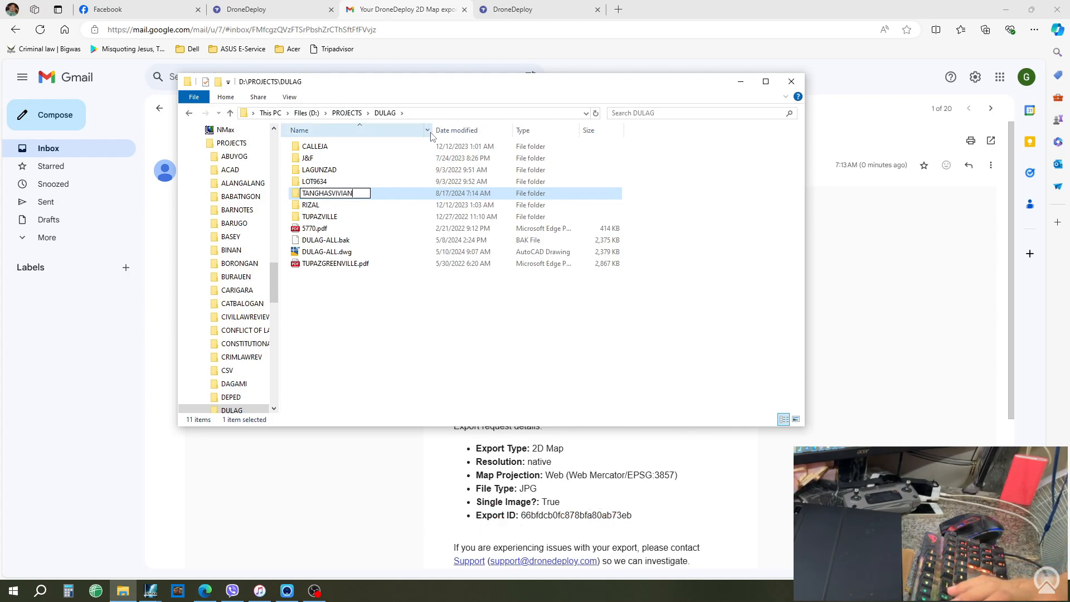
{"action": "key", "text": "Return"}
{"action": "key", "text": "Return"}
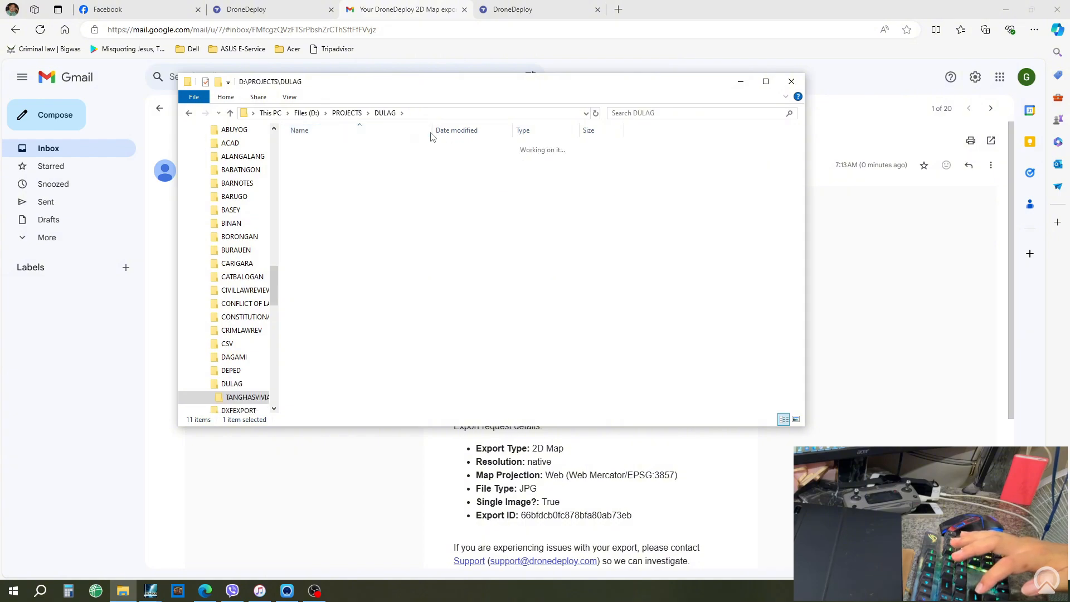
- Paste the orthomosaic zip into TANGHASVIVIAN and extract its JPG, AUX, KML and TFW files there
{"action": "right_click", "coordinate": [399, 220]}
{"action": "left_click", "coordinate": [429, 292]}
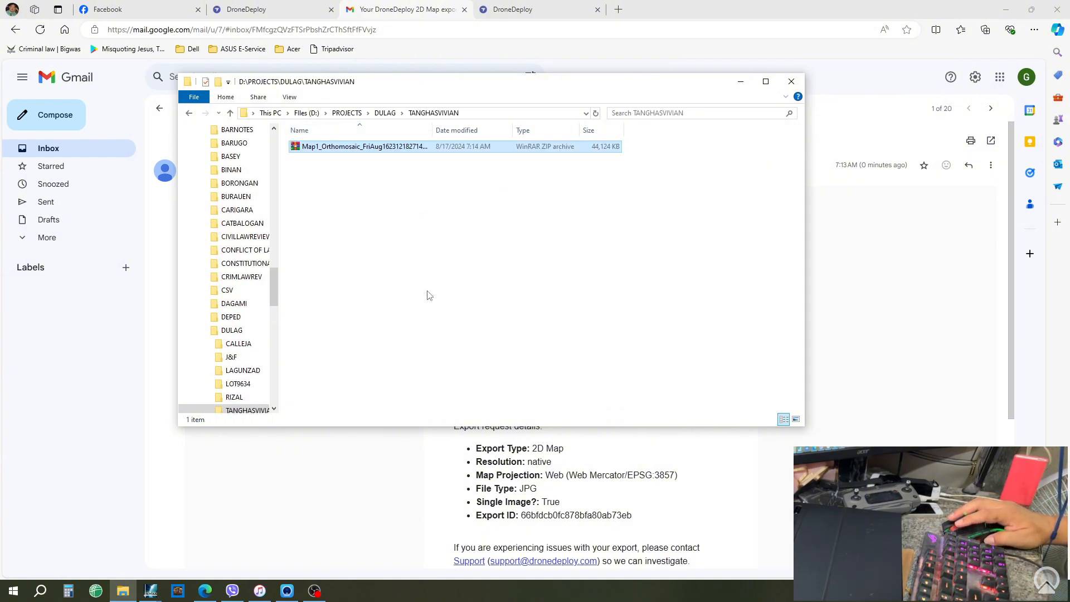
{"action": "right_click", "coordinate": [326, 151]}
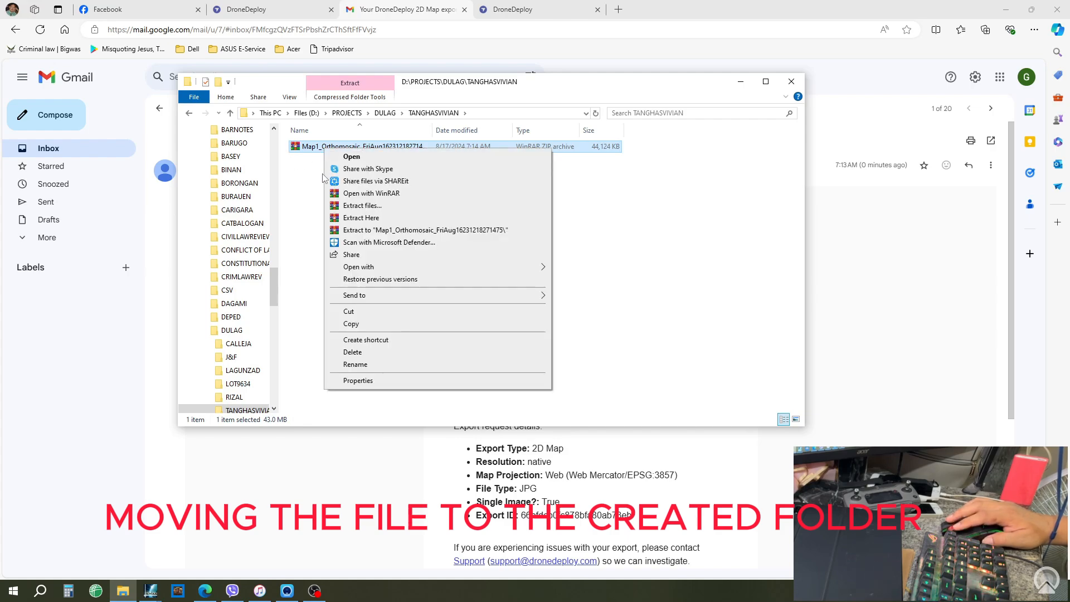
{"action": "left_click", "coordinate": [360, 218]}
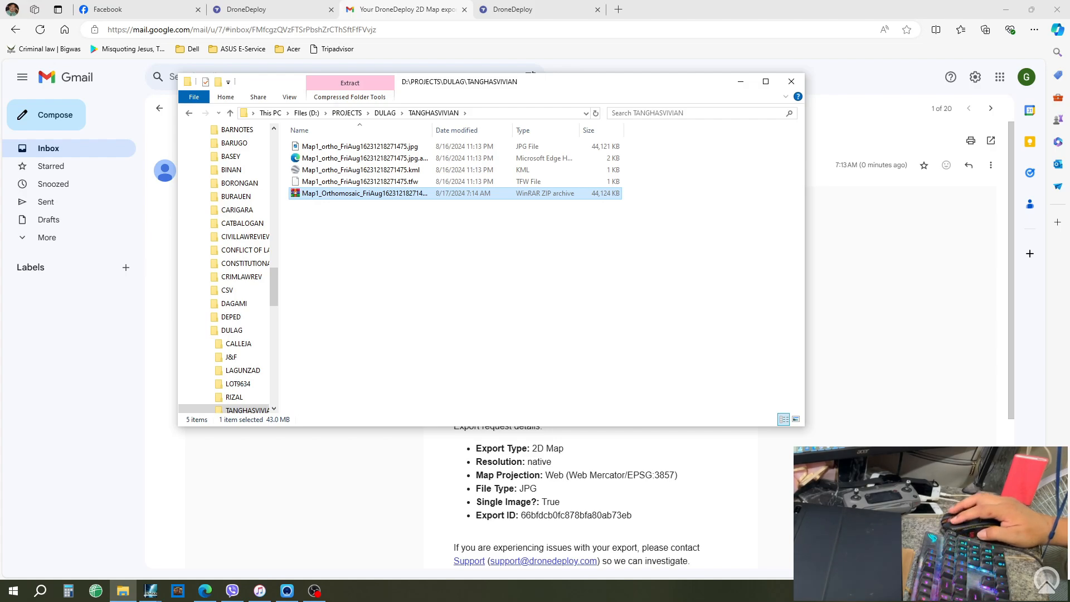
- Freeze the IDL layer by picking an N/E coordinate label beside lot 602 with Pick-Freeze
{"action": "left_click", "coordinate": [151, 591]}
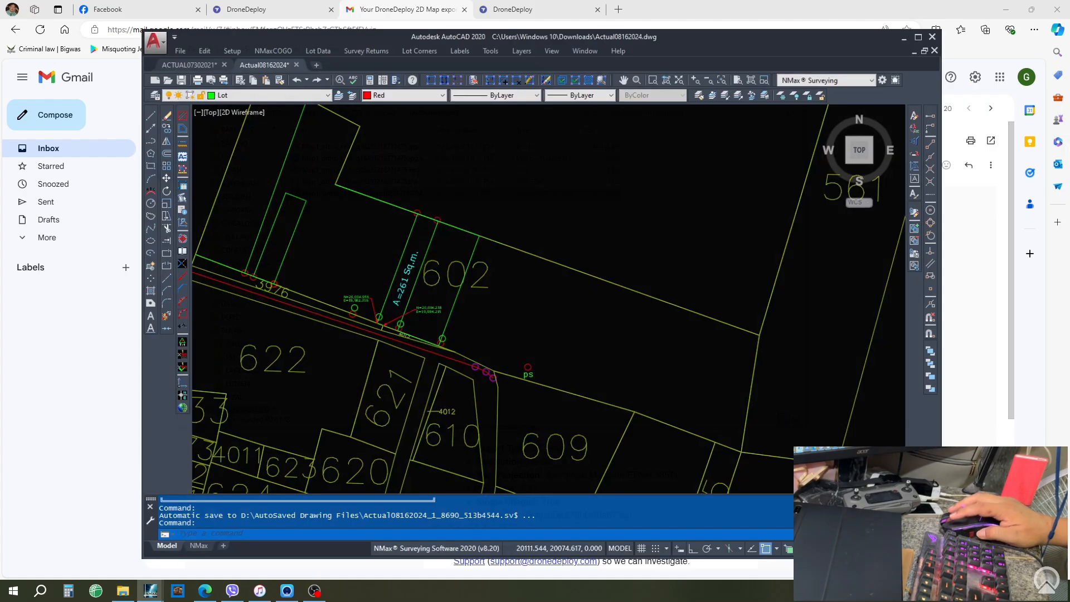
{"action": "scroll", "coordinate": [306, 206], "scroll_direction": "down", "scroll_amount": 2}
{"action": "scroll", "coordinate": [305, 206], "scroll_direction": "down", "scroll_amount": 1}
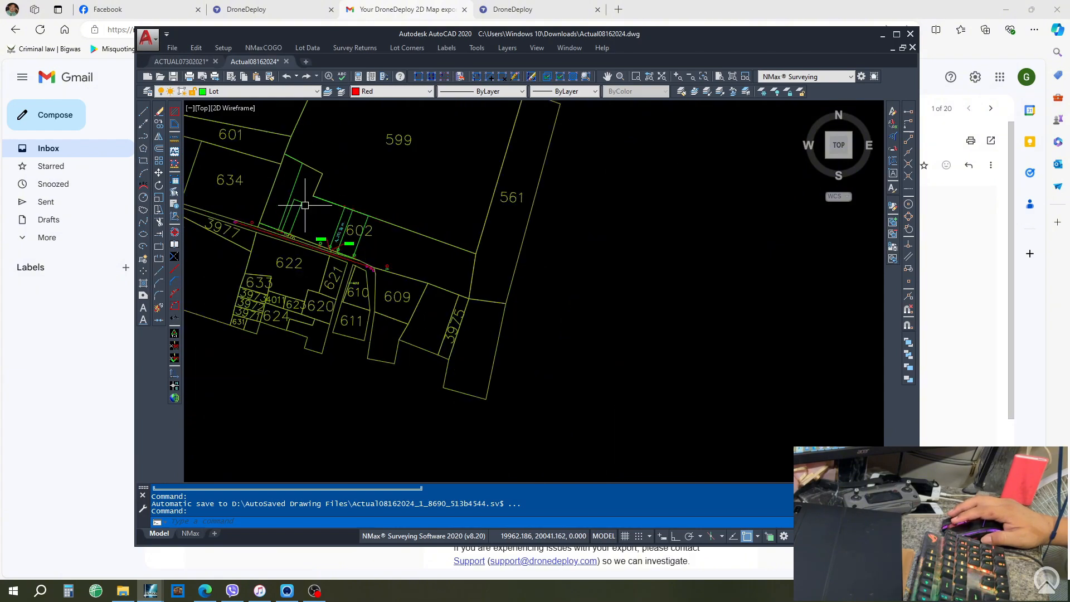
{"action": "scroll", "coordinate": [323, 241], "scroll_direction": "up", "scroll_amount": 5}
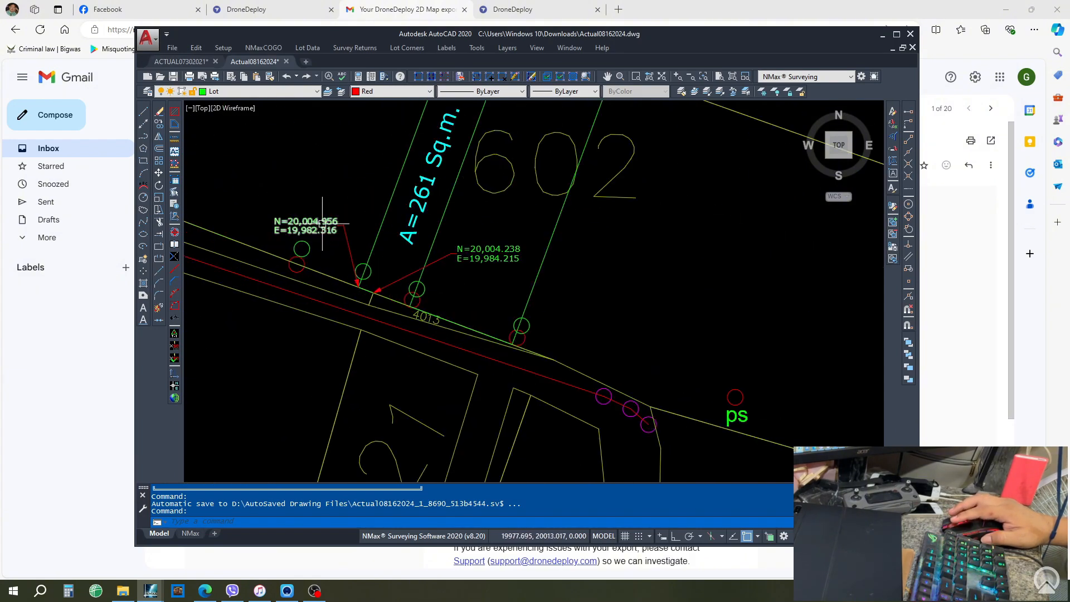
{"action": "left_click", "coordinate": [507, 48]}
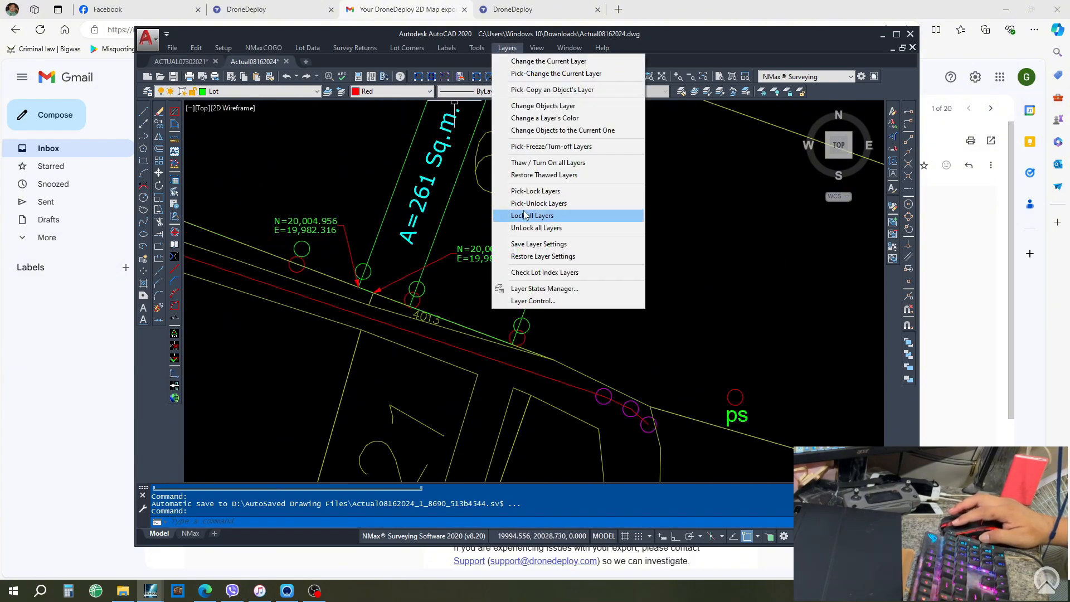
{"action": "left_click", "coordinate": [542, 147]}
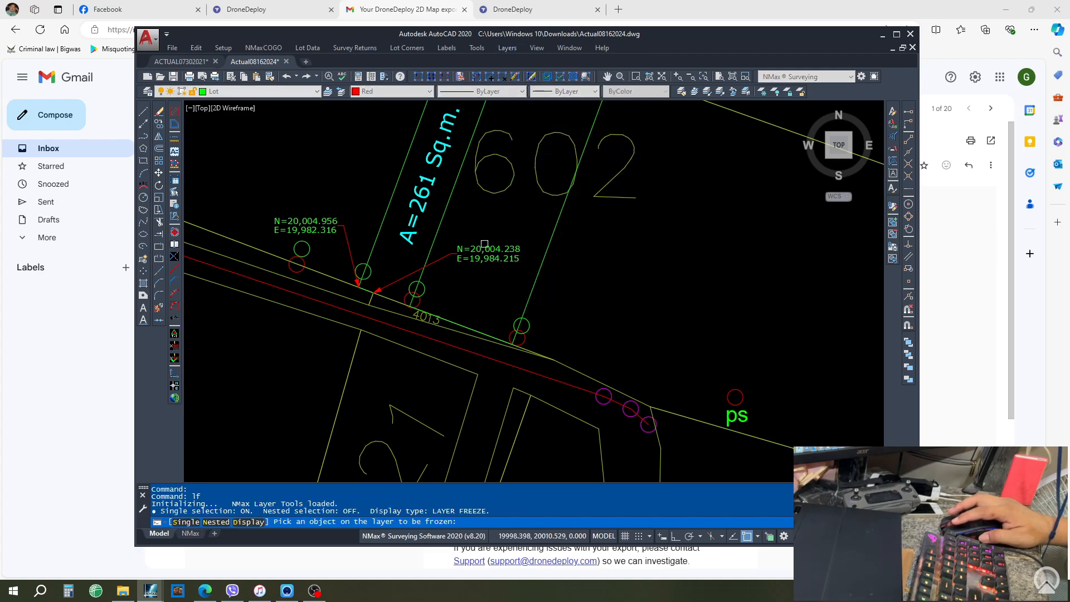
{"action": "left_click", "coordinate": [484, 252]}
{"action": "key", "text": "Return"}
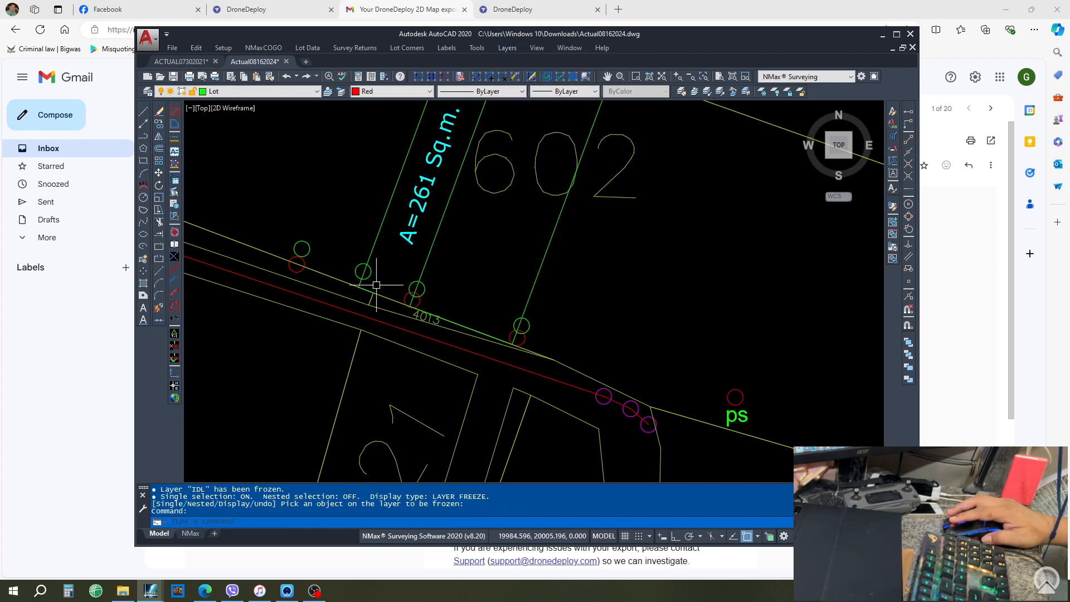
{"action": "scroll", "coordinate": [373, 285], "scroll_direction": "down", "scroll_amount": 4}
{"action": "scroll", "coordinate": [423, 285], "scroll_direction": "down", "scroll_amount": 5}
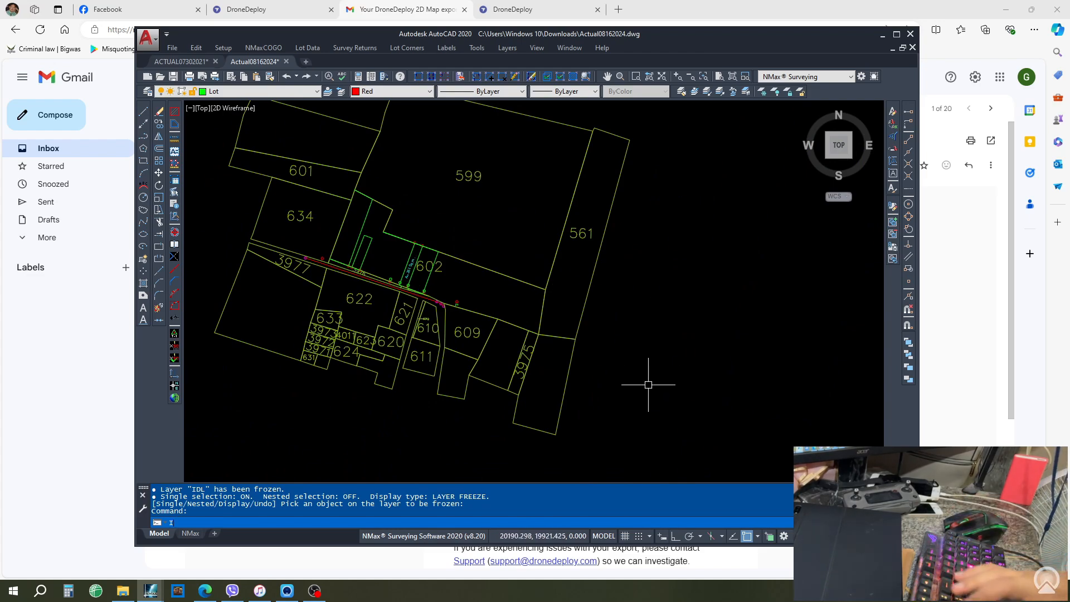
{"action": "type", "text": "IMAGEATTA"}
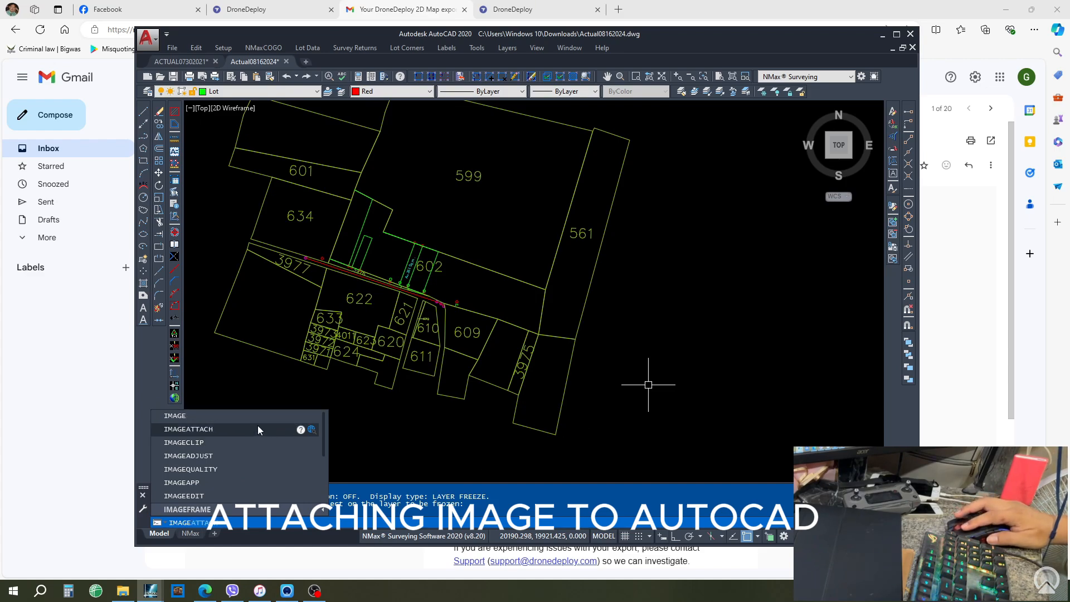
- Choose the Map1_ortho JPG from PROJECTS\DULAG\TANGHASVIVIAN as the image to attach
{"action": "left_click", "coordinate": [257, 428]}
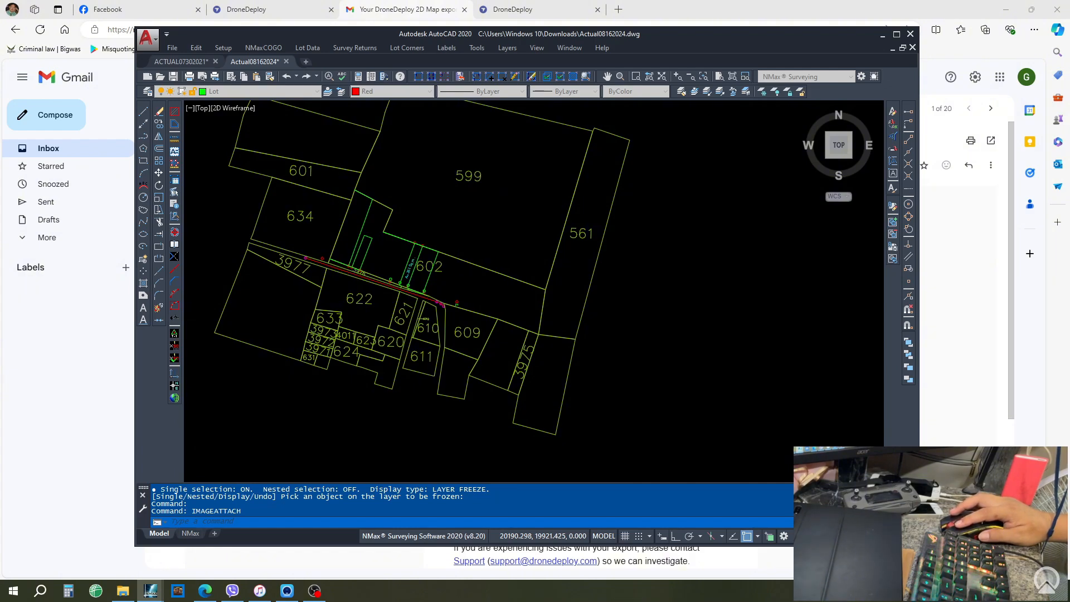
{"action": "left_click_drag", "start_coordinate": [980, 145], "coordinate": [720, 95]}
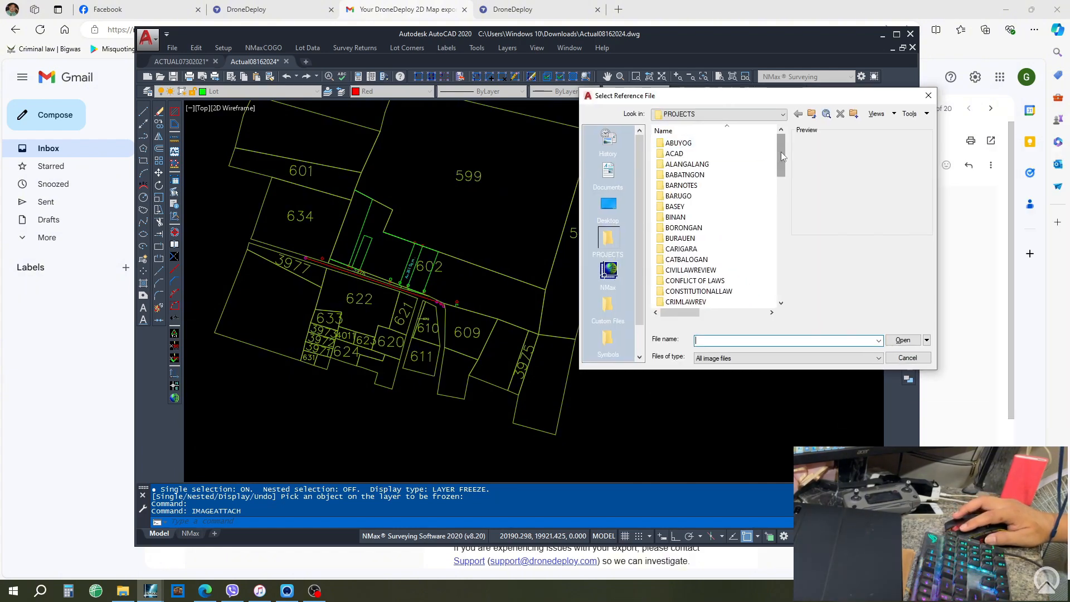
{"action": "left_click_drag", "start_coordinate": [781, 152], "coordinate": [779, 172]}
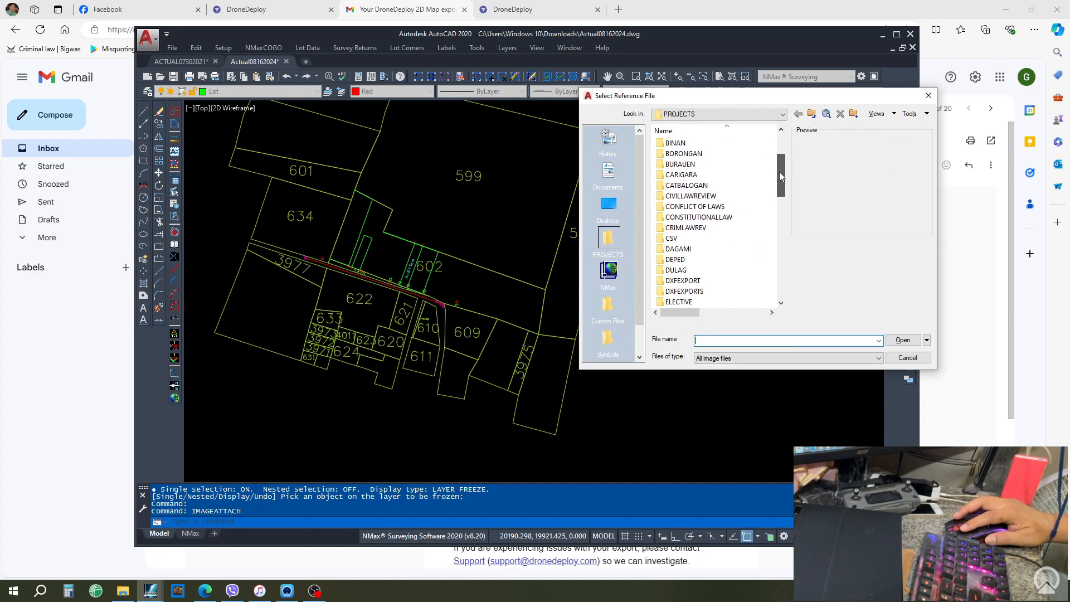
{"action": "double_click", "coordinate": [677, 270]}
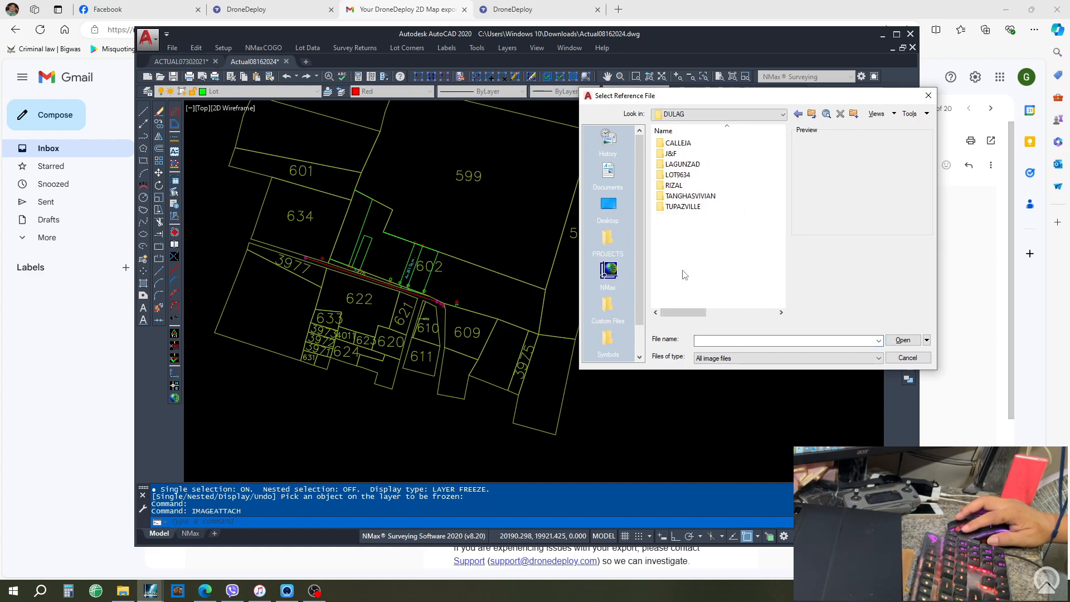
{"action": "left_click", "coordinate": [686, 196]}
{"action": "double_click", "coordinate": [689, 195]}
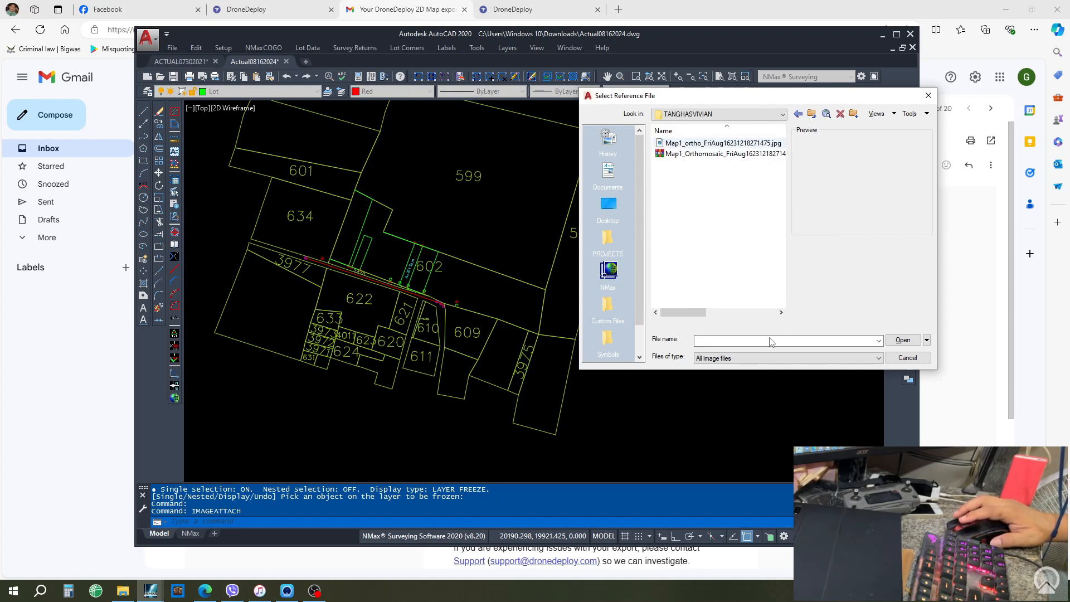
{"action": "left_click", "coordinate": [903, 340]}
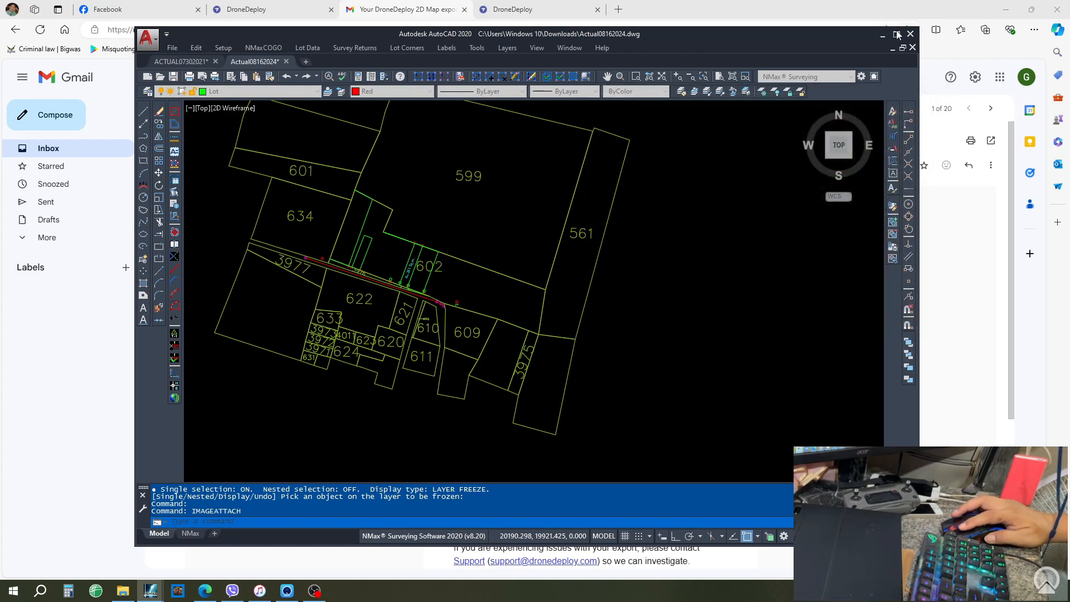
- Place the orthomosaic to the right of the lot plan at scale factor 300
{"action": "left_click", "coordinate": [538, 374]}
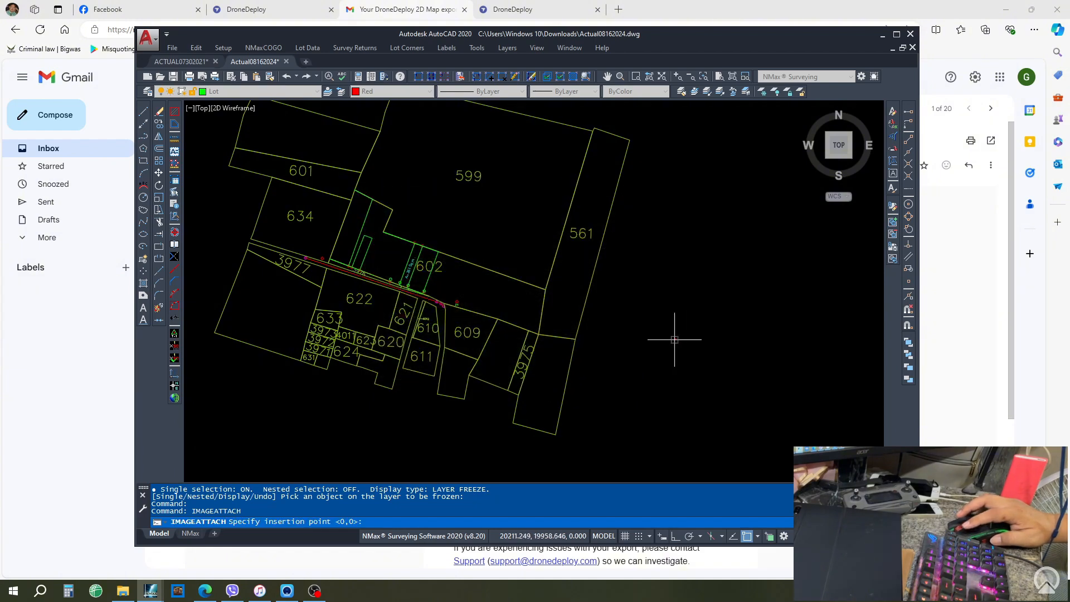
{"action": "left_click", "coordinate": [725, 319]}
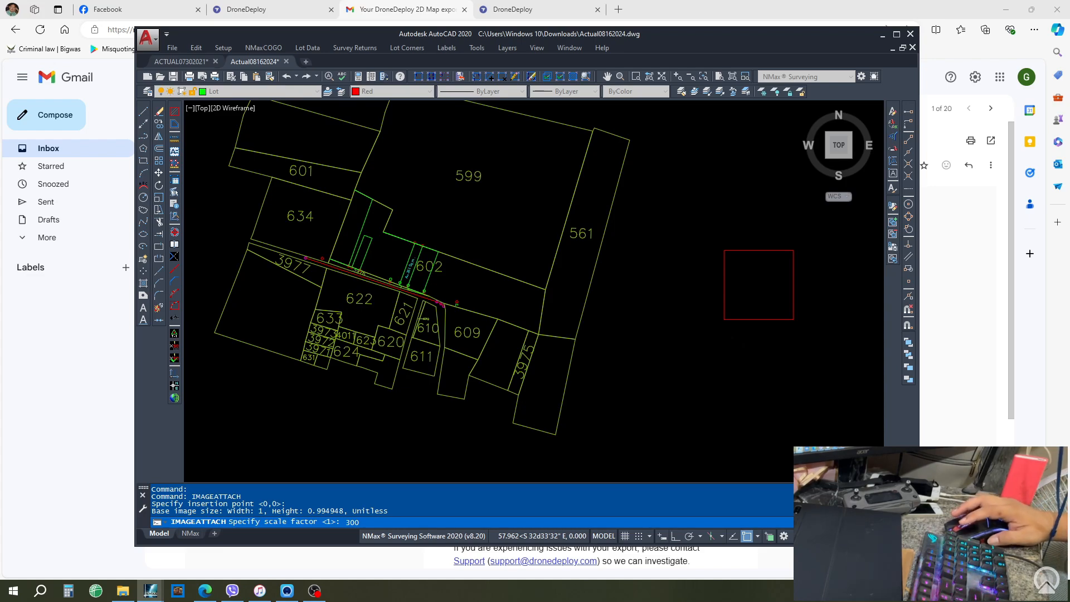
{"action": "type", "text": "300"}
{"action": "key", "text": "Return"}
- Maximize AutoCAD, make LotNo the current layer and set the current colour to ByLayer
{"action": "left_click", "coordinate": [897, 34]}
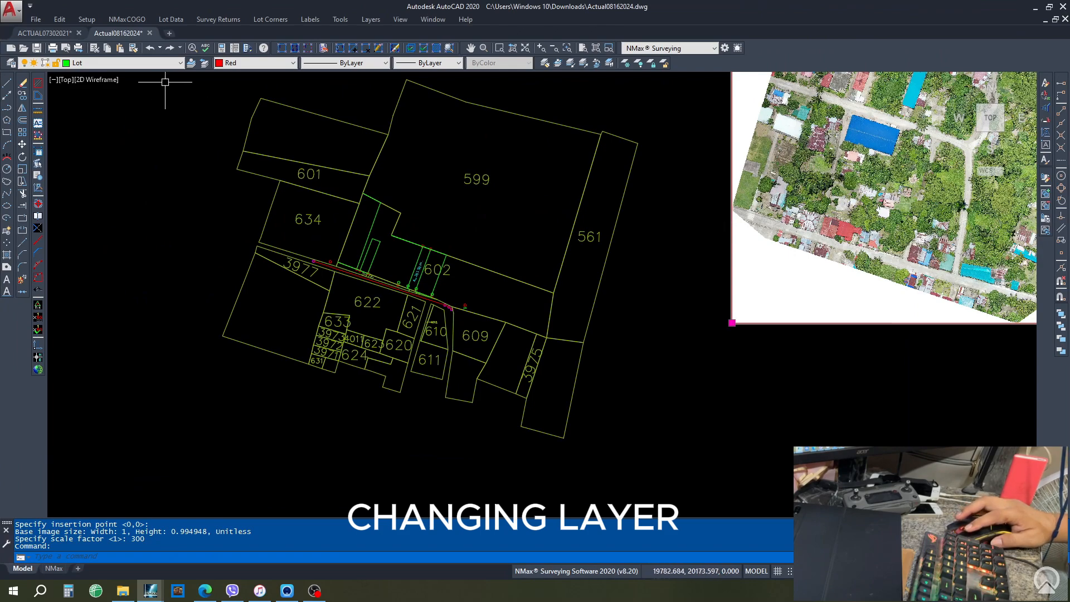
{"action": "left_click", "coordinate": [142, 63]}
{"action": "left_click", "coordinate": [126, 181]}
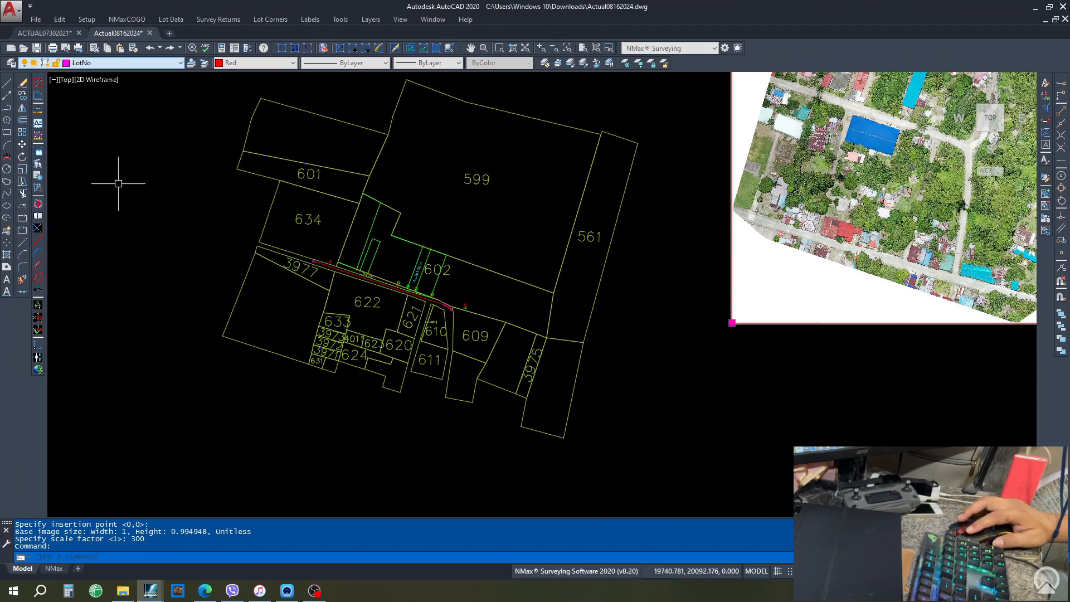
{"action": "left_click", "coordinate": [260, 73]}
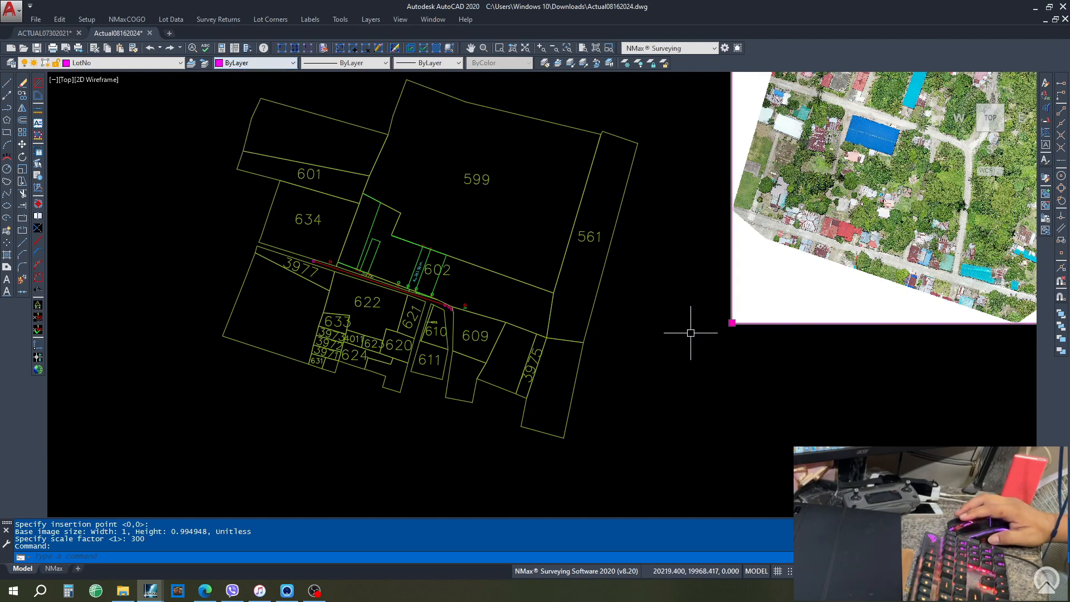
{"action": "left_click", "coordinate": [668, 352]}
{"action": "scroll", "coordinate": [680, 379], "scroll_direction": "down", "scroll_amount": 4}
{"action": "scroll", "coordinate": [840, 303], "scroll_direction": "up", "scroll_amount": 2}
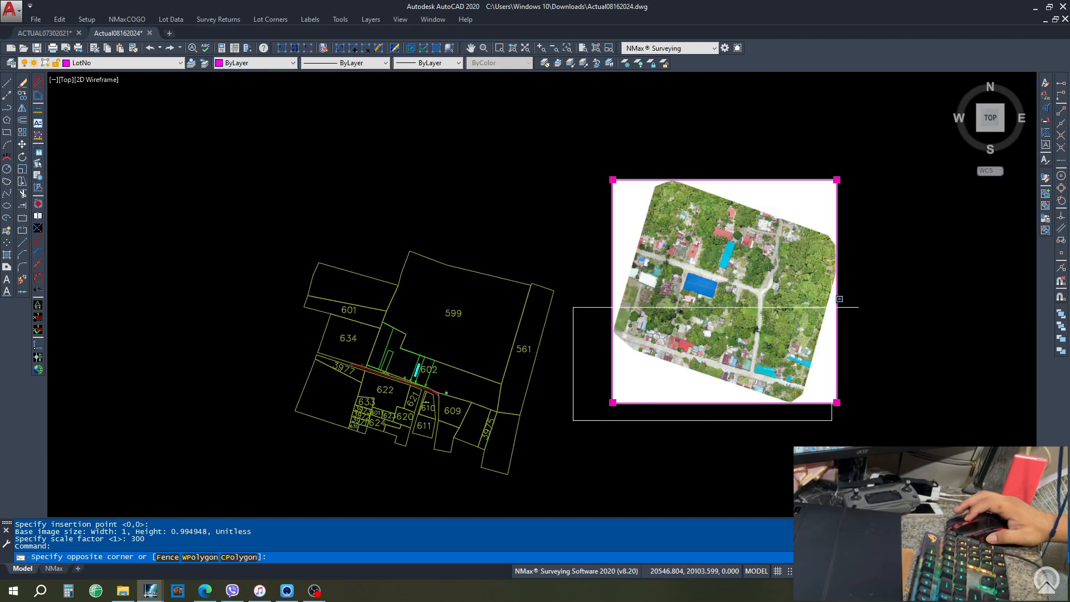
{"action": "left_click", "coordinate": [621, 459]}
{"action": "scroll", "coordinate": [360, 362], "scroll_direction": "up", "scroll_amount": 5}
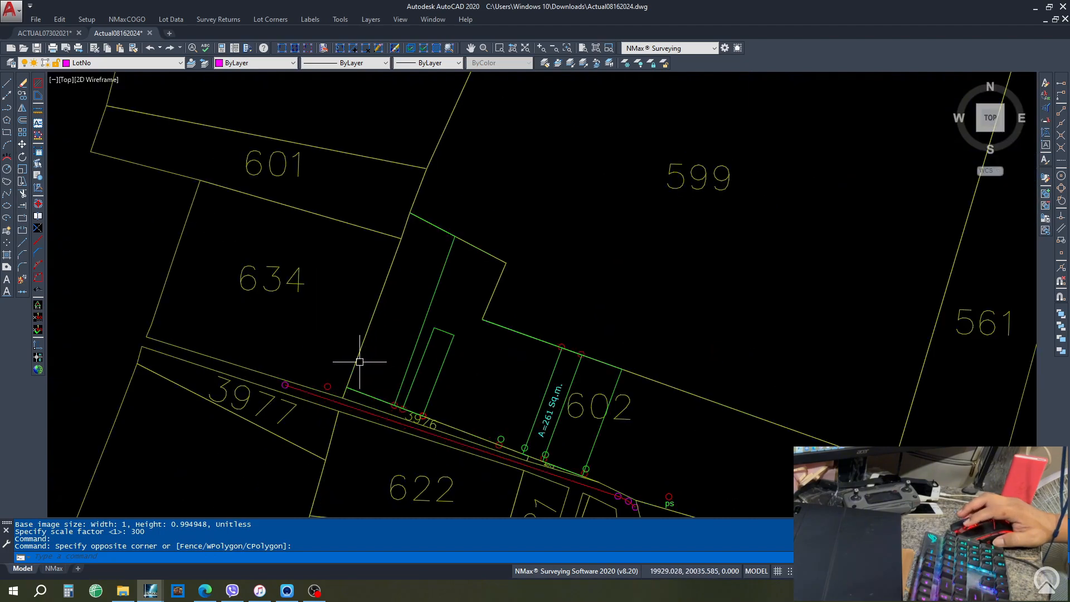
{"action": "scroll", "coordinate": [254, 262], "scroll_direction": "down", "scroll_amount": 5}
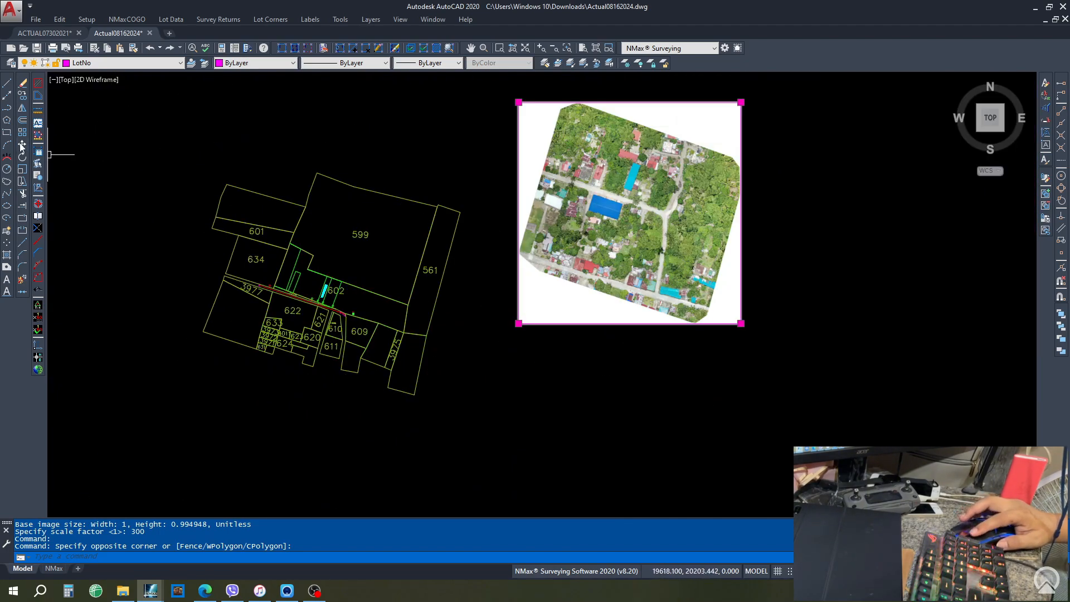
- Move the orthomosaic image from a base point onto the lot parcels
{"action": "left_click", "coordinate": [21, 145]}
{"action": "key", "text": "Escape"}
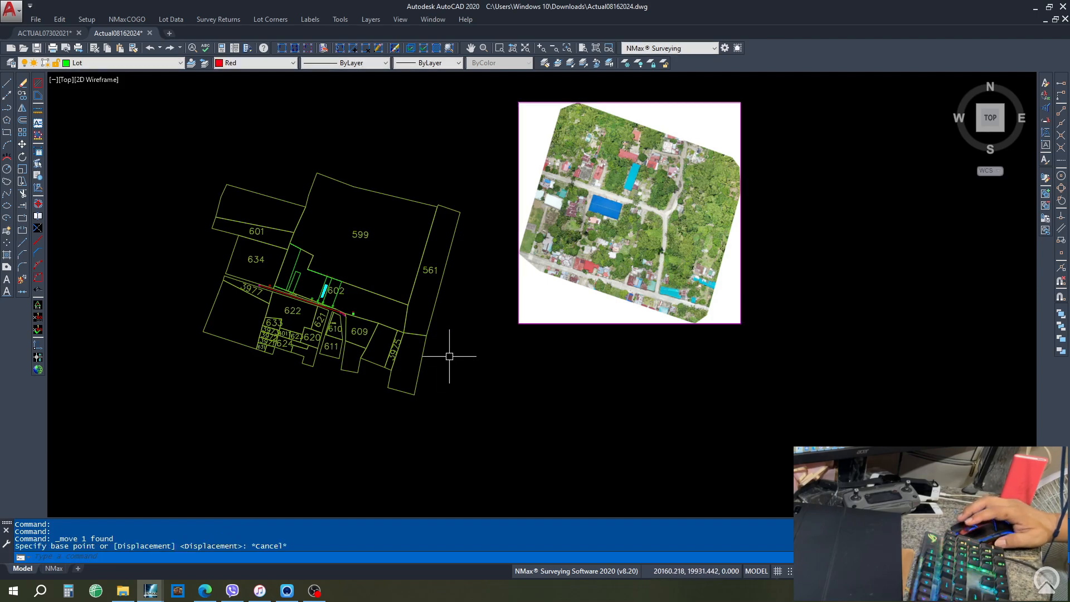
{"action": "left_click", "coordinate": [21, 145]}
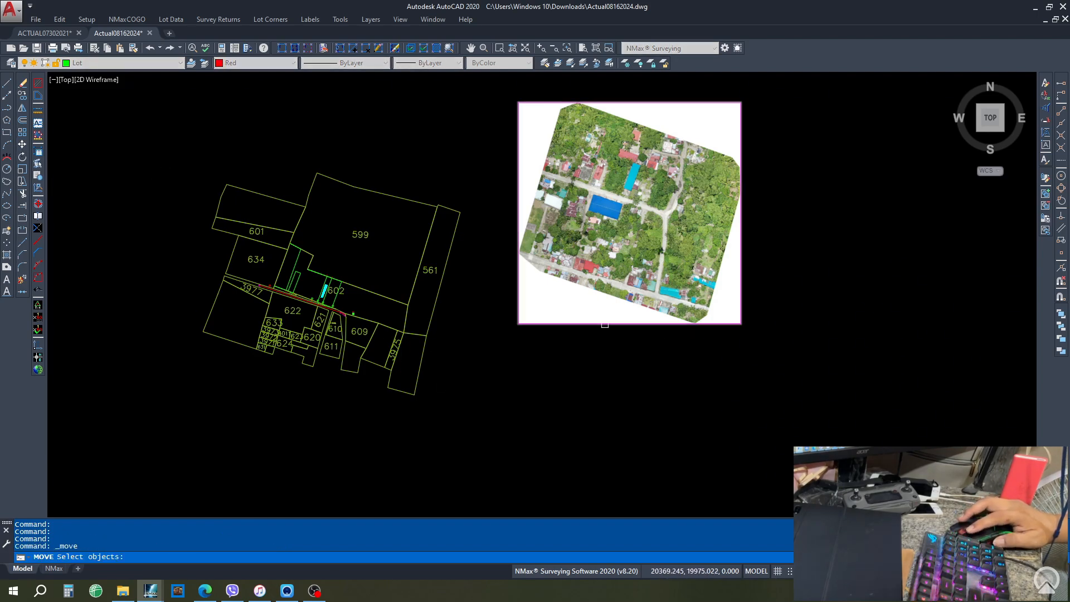
{"action": "left_click", "coordinate": [603, 324]}
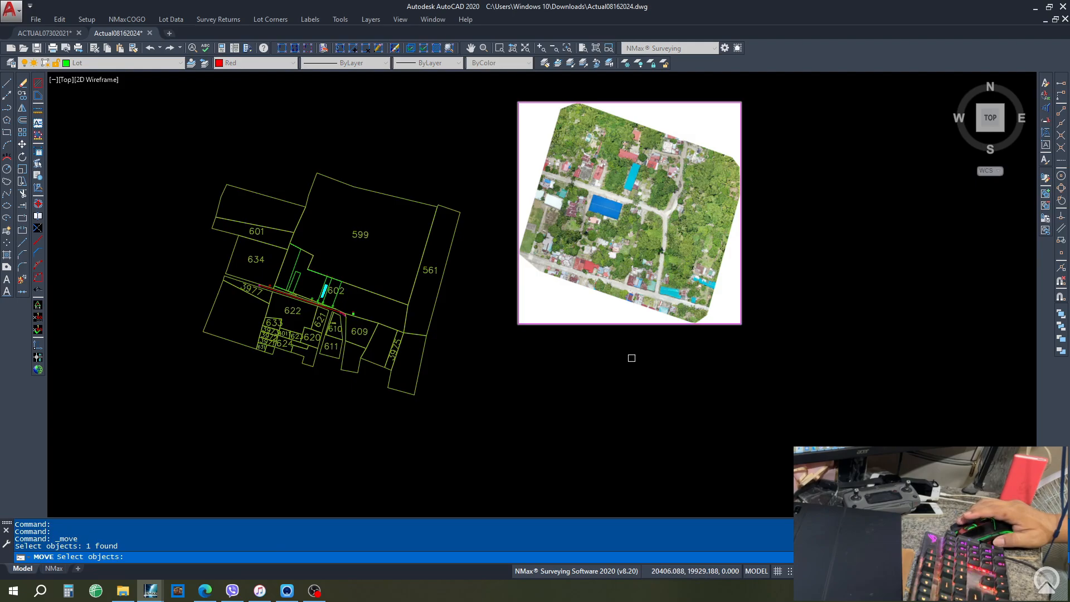
{"action": "key", "text": "Return"}
{"action": "scroll", "coordinate": [565, 257], "scroll_direction": "up", "scroll_amount": 10}
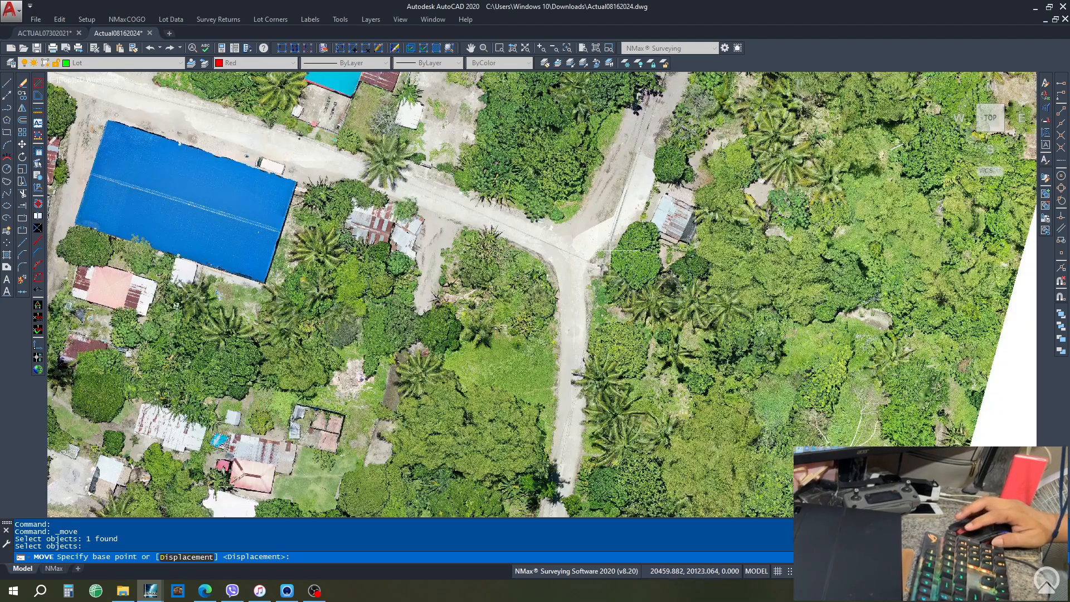
{"action": "left_click", "coordinate": [566, 256]}
{"action": "scroll", "coordinate": [753, 223], "scroll_direction": "down", "scroll_amount": 10}
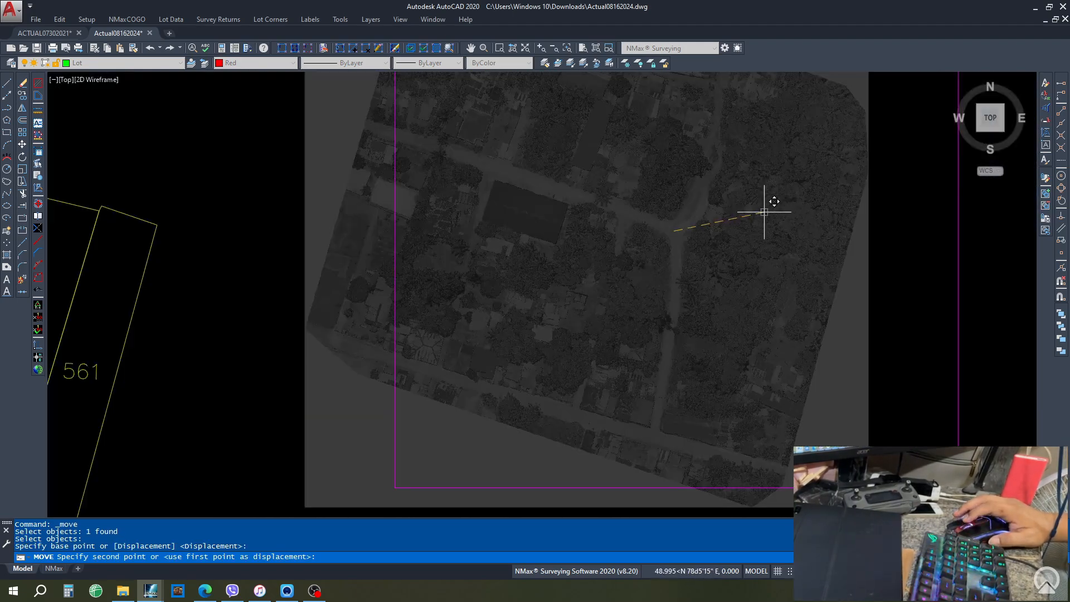
{"action": "scroll", "coordinate": [515, 304], "scroll_direction": "up", "scroll_amount": 12}
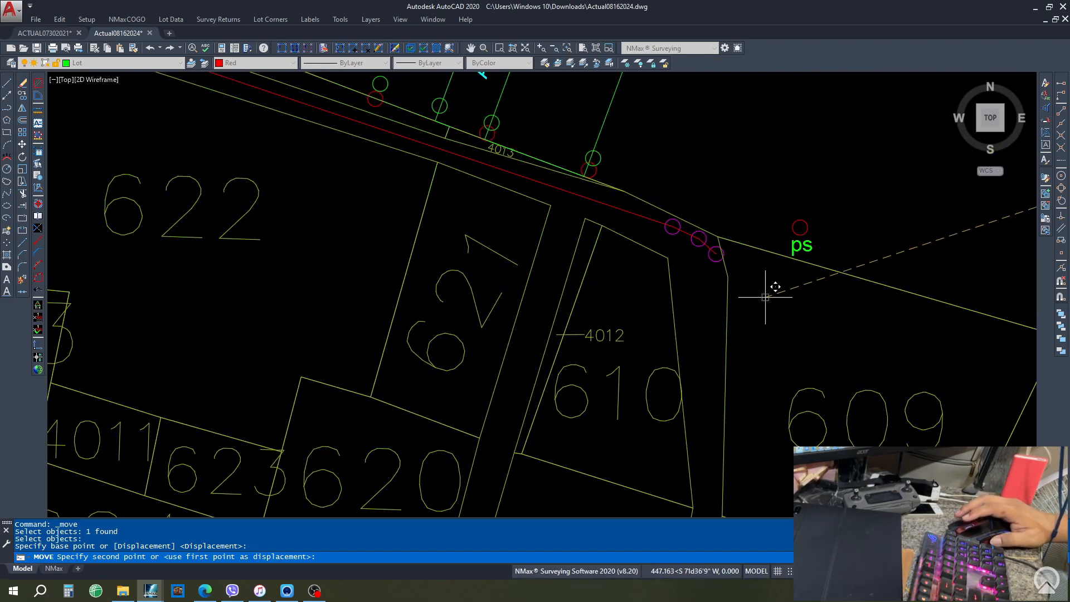
{"action": "left_click", "coordinate": [698, 266]}
- Send the aerial image behind the parcel linework
{"action": "scroll", "coordinate": [685, 251], "scroll_direction": "down", "scroll_amount": 8}
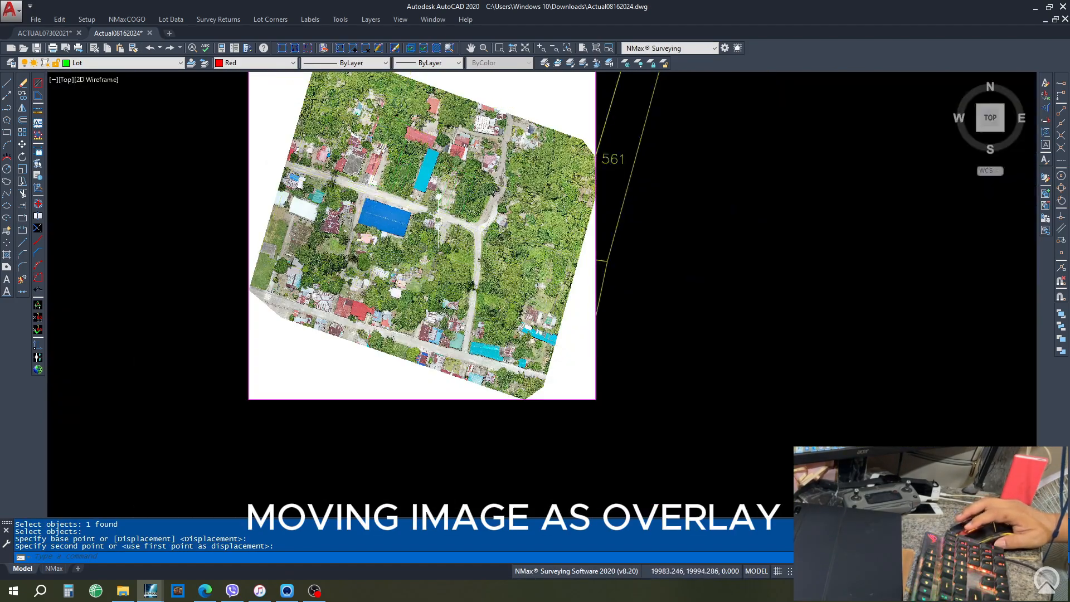
{"action": "left_click", "coordinate": [597, 370]}
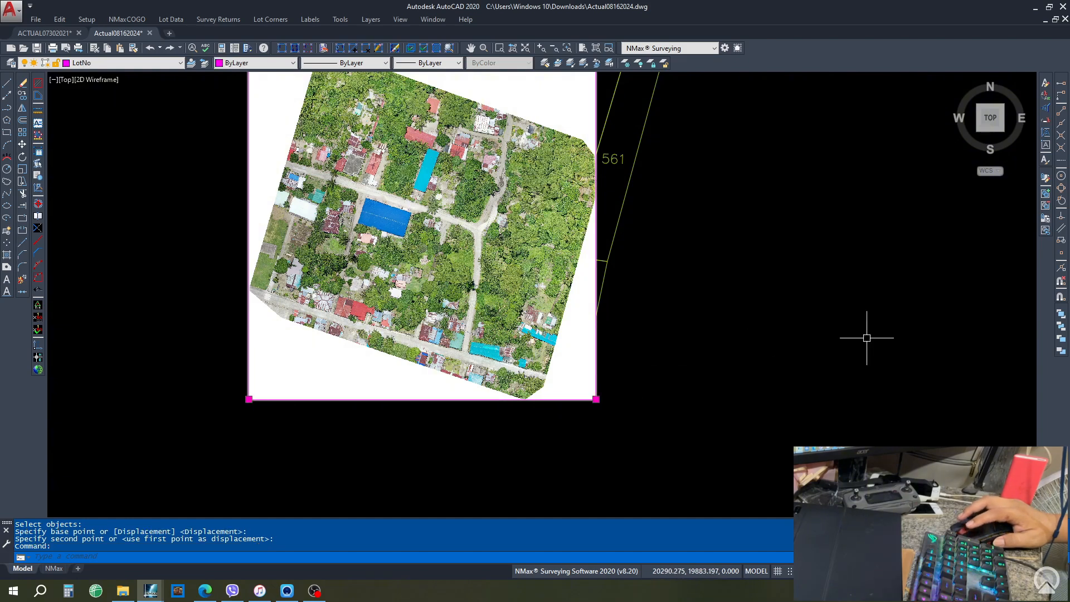
{"action": "left_click", "coordinate": [1063, 328]}
{"action": "scroll", "coordinate": [356, 165], "scroll_direction": "up", "scroll_amount": 7}
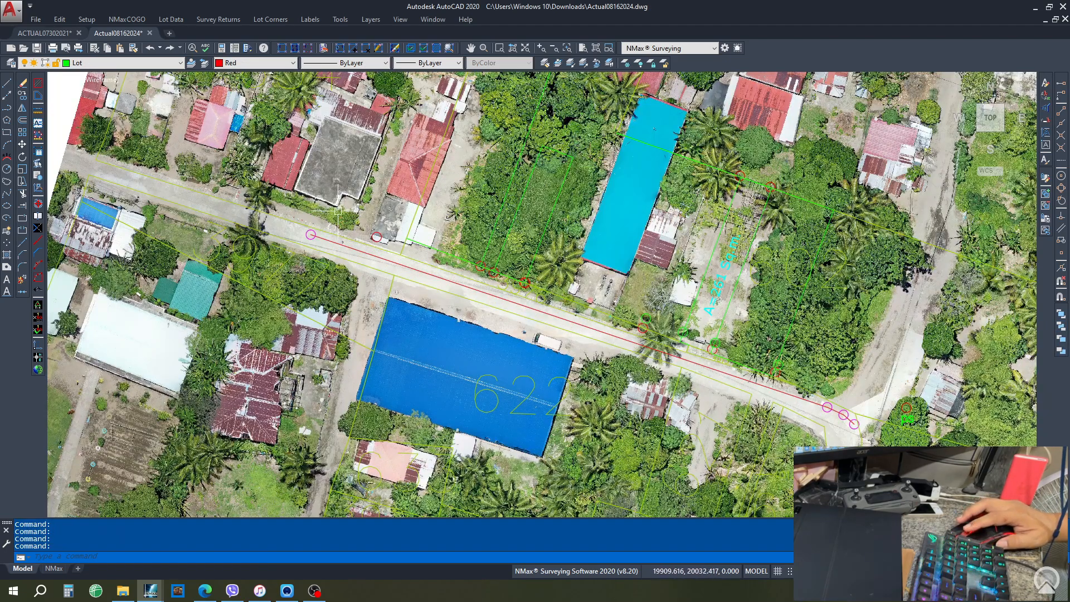
{"action": "scroll", "coordinate": [338, 203], "scroll_direction": "down", "scroll_amount": 2}
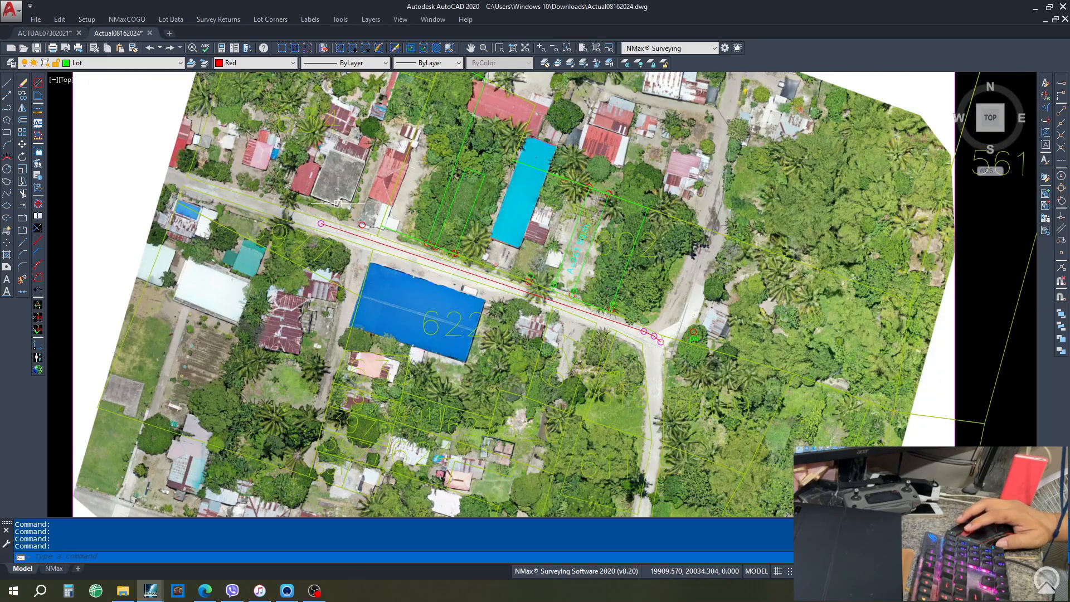
{"action": "scroll", "coordinate": [338, 204], "scroll_direction": "down", "scroll_amount": 2}
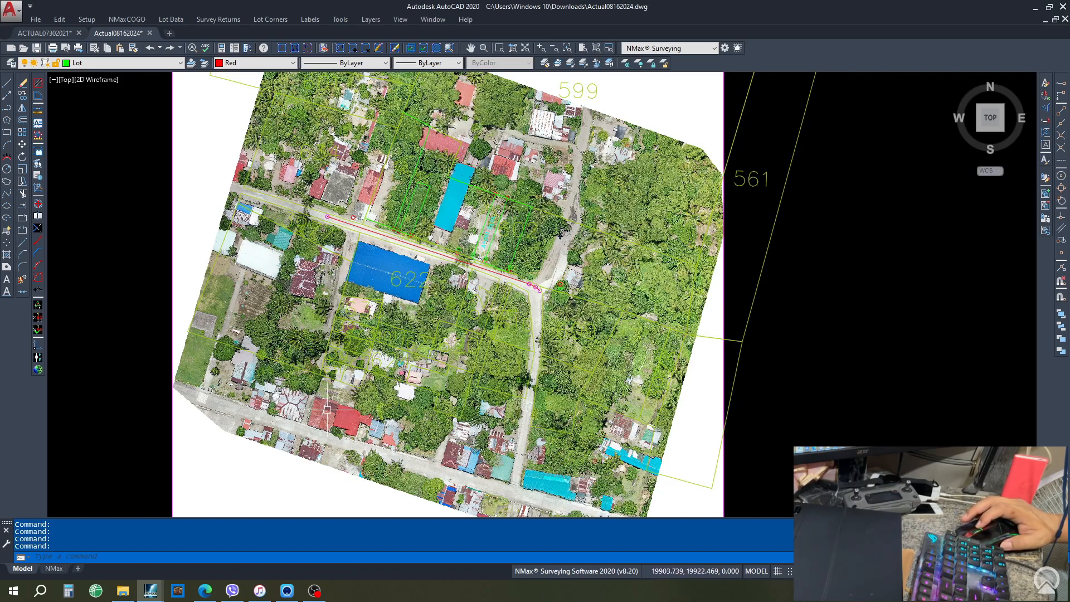
{"action": "scroll", "coordinate": [328, 410], "scroll_direction": "up", "scroll_amount": 4}
{"action": "scroll", "coordinate": [327, 407], "scroll_direction": "down", "scroll_amount": 3}
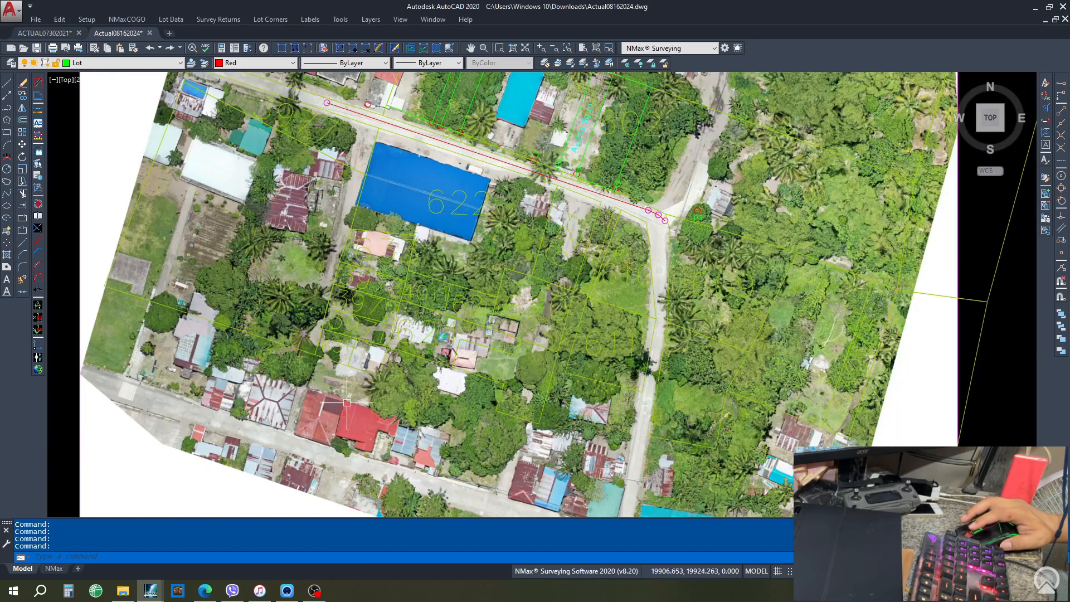
{"action": "scroll", "coordinate": [780, 402], "scroll_direction": "down", "scroll_amount": 2}
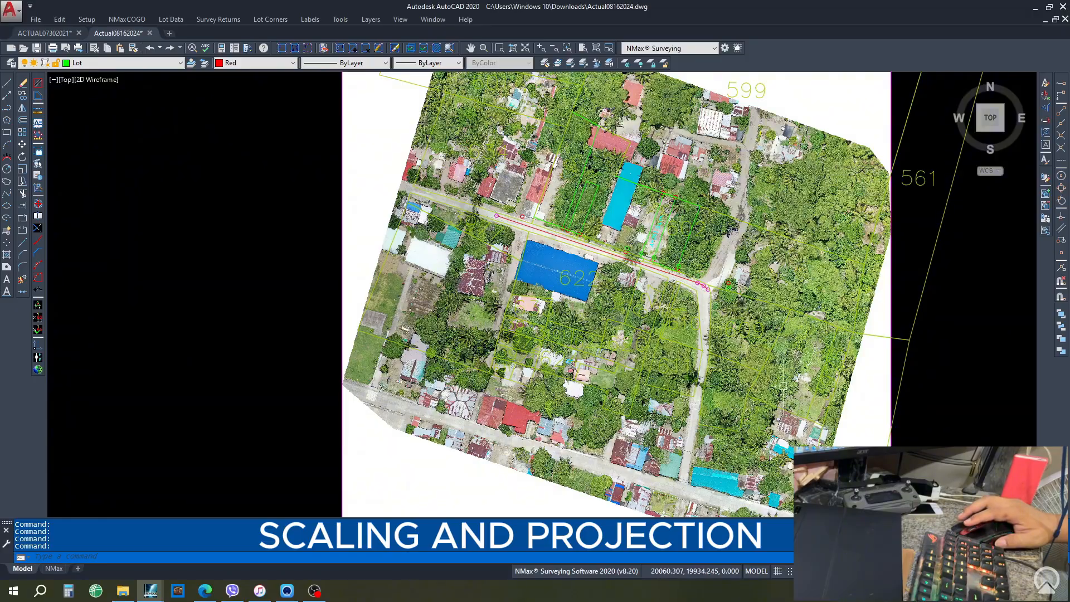
{"action": "scroll", "coordinate": [664, 163], "scroll_direction": "up", "scroll_amount": 4}
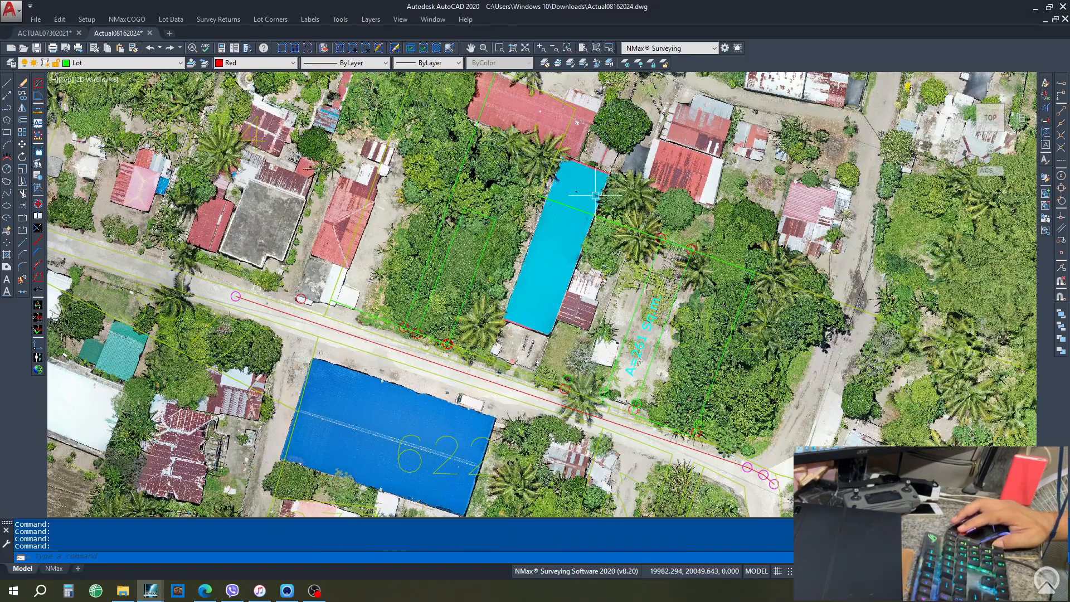
{"action": "scroll", "coordinate": [604, 193], "scroll_direction": "down", "scroll_amount": 2}
{"action": "scroll", "coordinate": [605, 193], "scroll_direction": "down", "scroll_amount": 4}
{"action": "scroll", "coordinate": [631, 153], "scroll_direction": "up", "scroll_amount": 3}
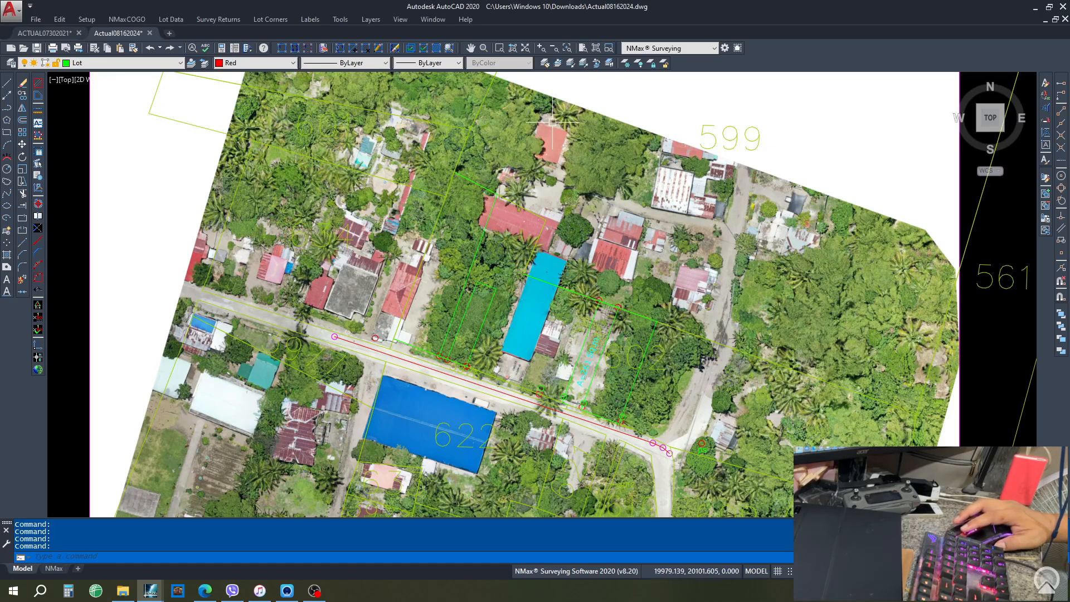
{"action": "scroll", "coordinate": [223, 252], "scroll_direction": "down", "scroll_amount": 3}
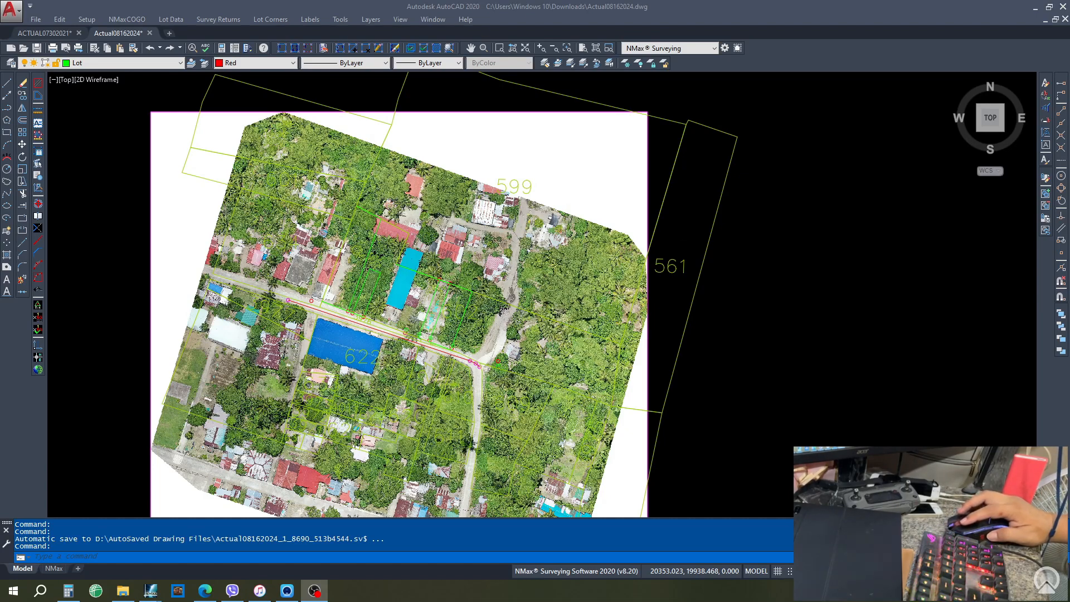
{"action": "left_click", "coordinate": [40, 113]}
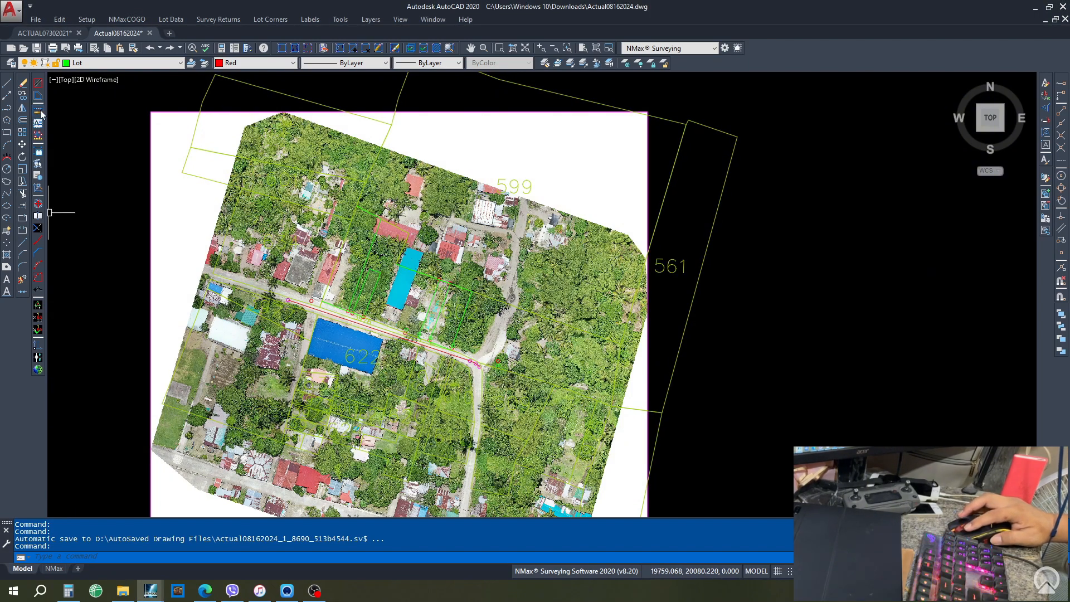
- Measure the first distance with D, reading 122.29 m
{"action": "type", "text": "D"}
{"action": "key", "text": "Return"}
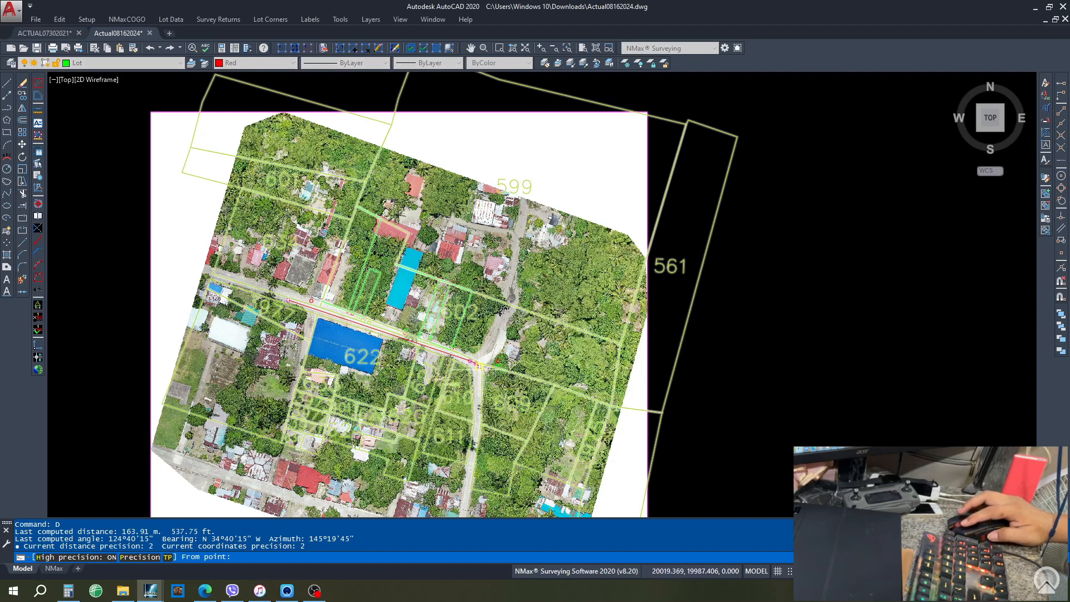
{"action": "left_click", "coordinate": [478, 365]}
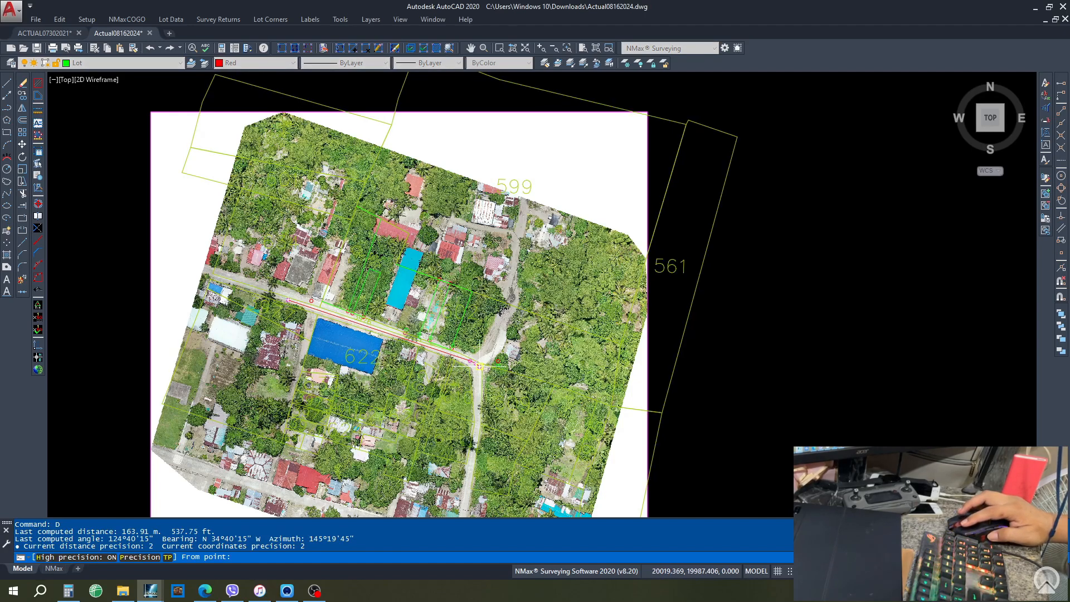
{"action": "left_click", "coordinate": [356, 205]}
- Measure the matching 158.44 m distance and show the history in the F2 text window
{"action": "key", "text": "Return"}
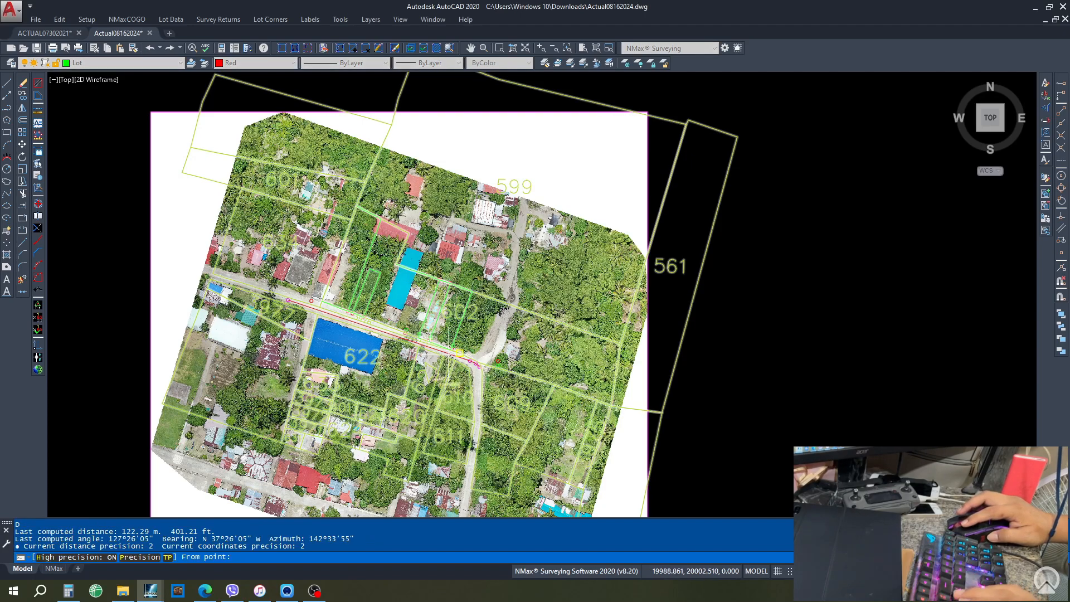
{"action": "left_click", "coordinate": [459, 353]}
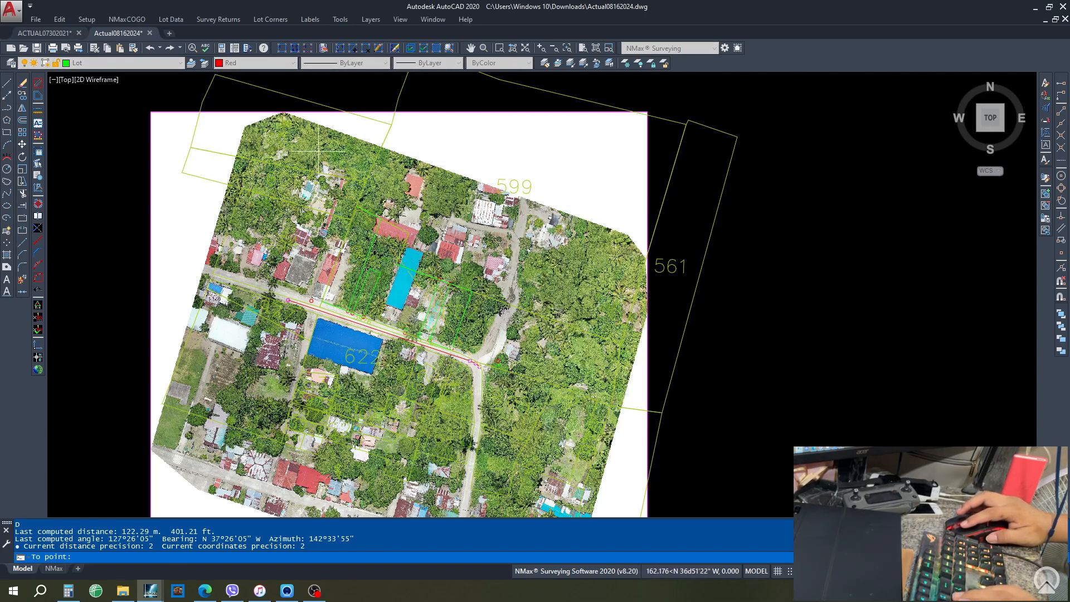
{"action": "left_click", "coordinate": [319, 150]}
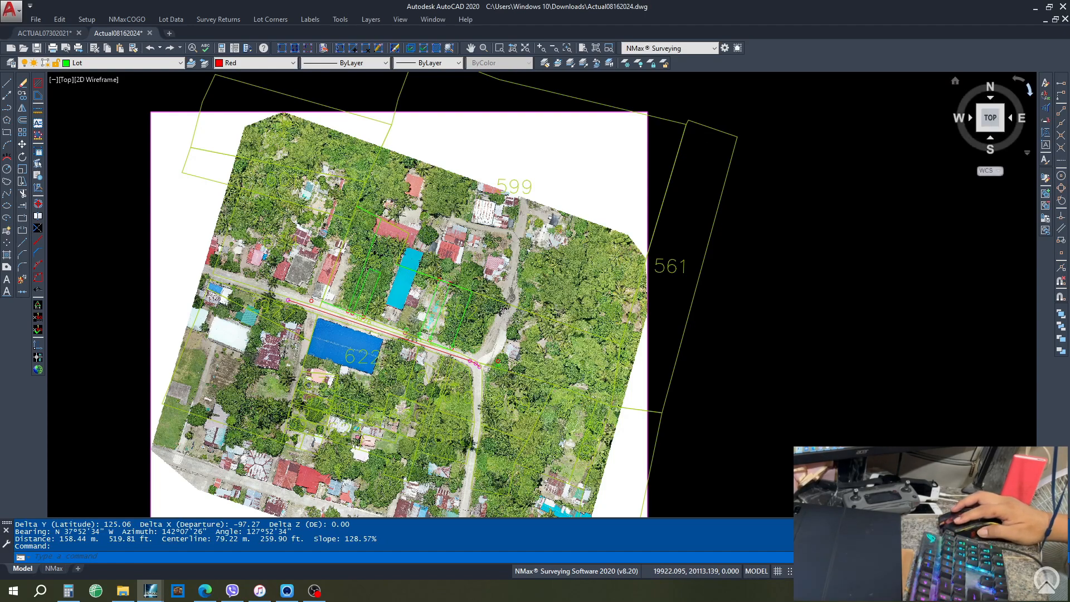
{"action": "key", "text": "F2"}
{"action": "left_click_drag", "start_coordinate": [970, 106], "coordinate": [712, 106]}
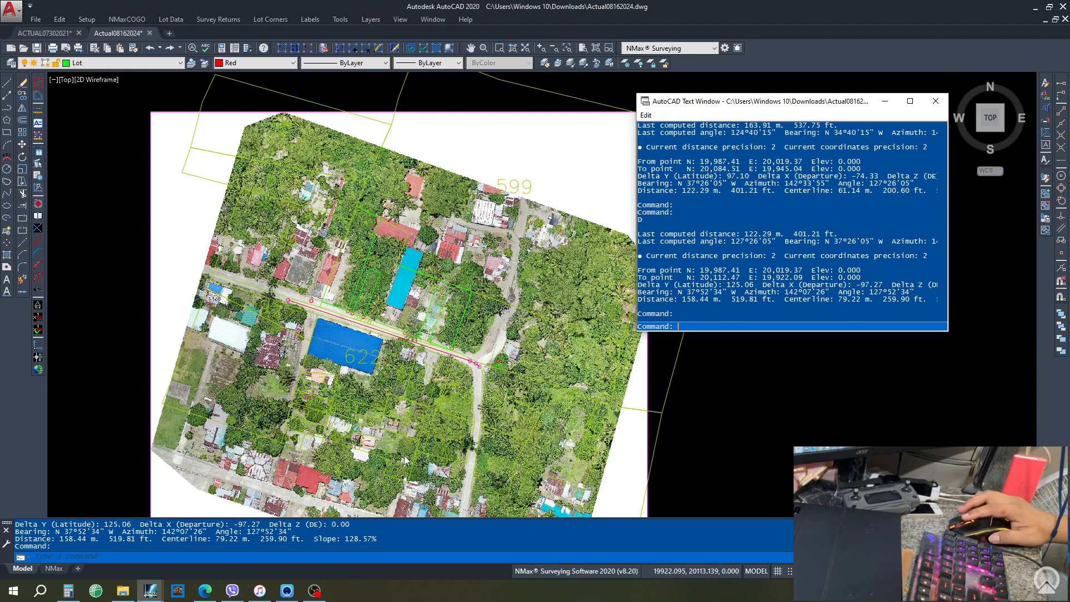
- Calculate 122.29 ÷ 158.44 = 0.7718379197172431 in Calculator, then return to AutoCAD
{"action": "left_click", "coordinate": [70, 591]}
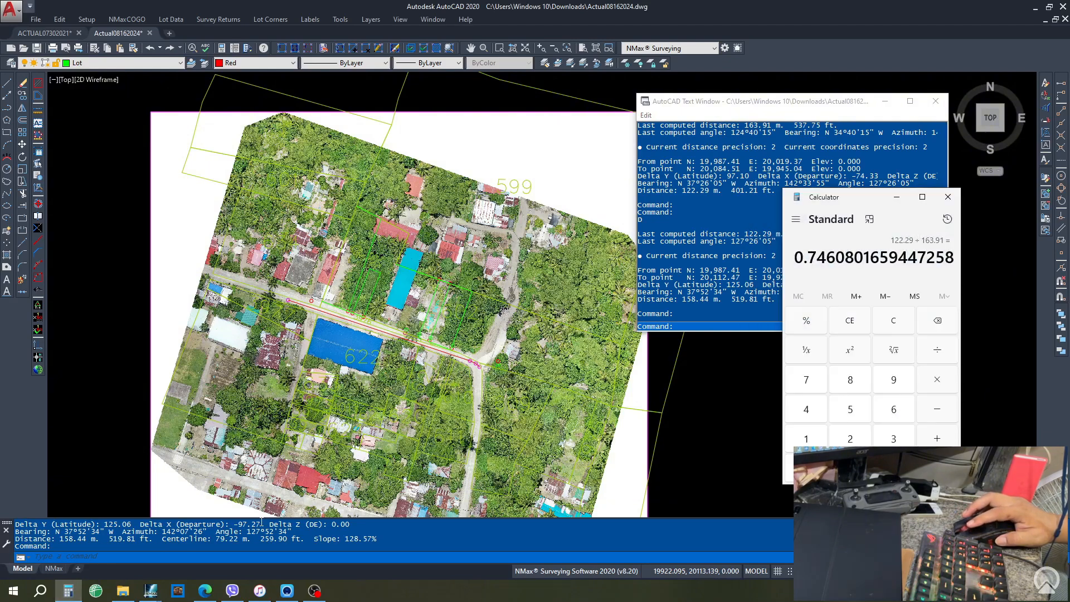
{"action": "left_click_drag", "start_coordinate": [876, 205], "coordinate": [953, 213]}
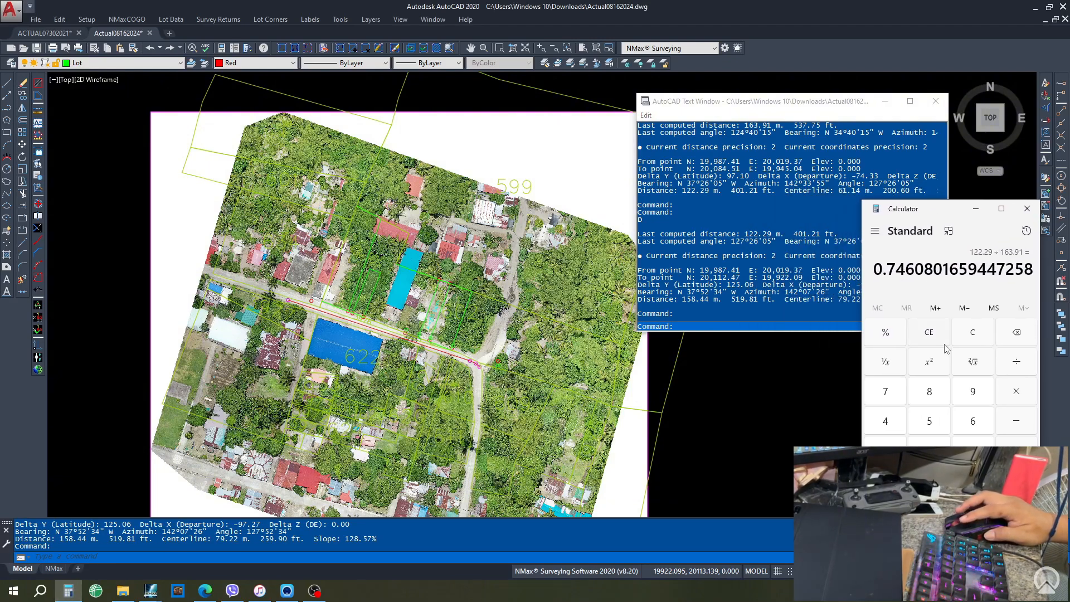
{"action": "left_click", "coordinate": [973, 332]}
{"action": "type", "text": "1"}
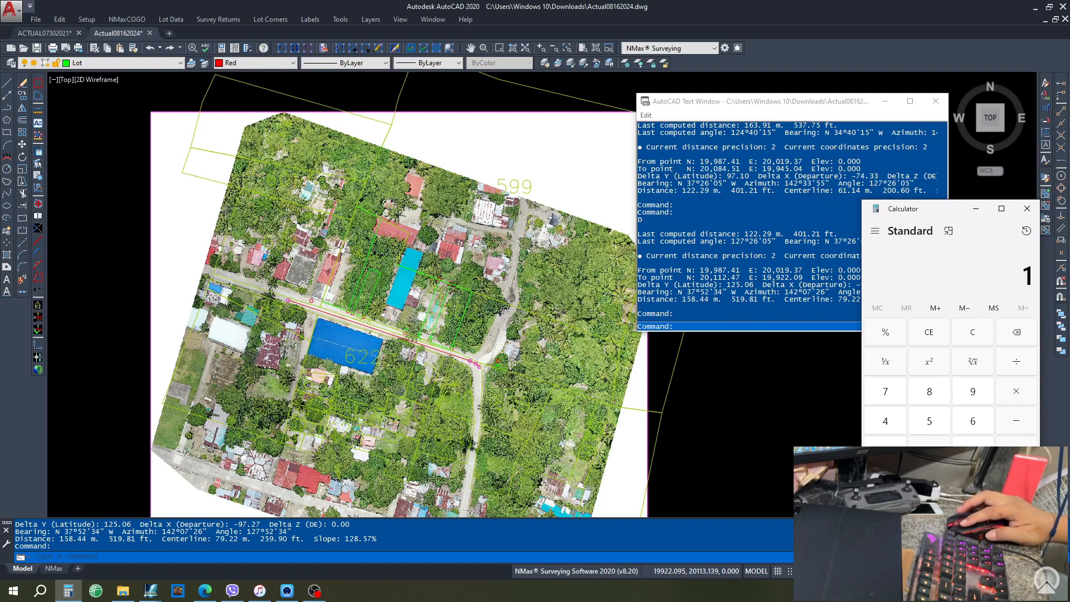
{"action": "type", "text": "22.2"}
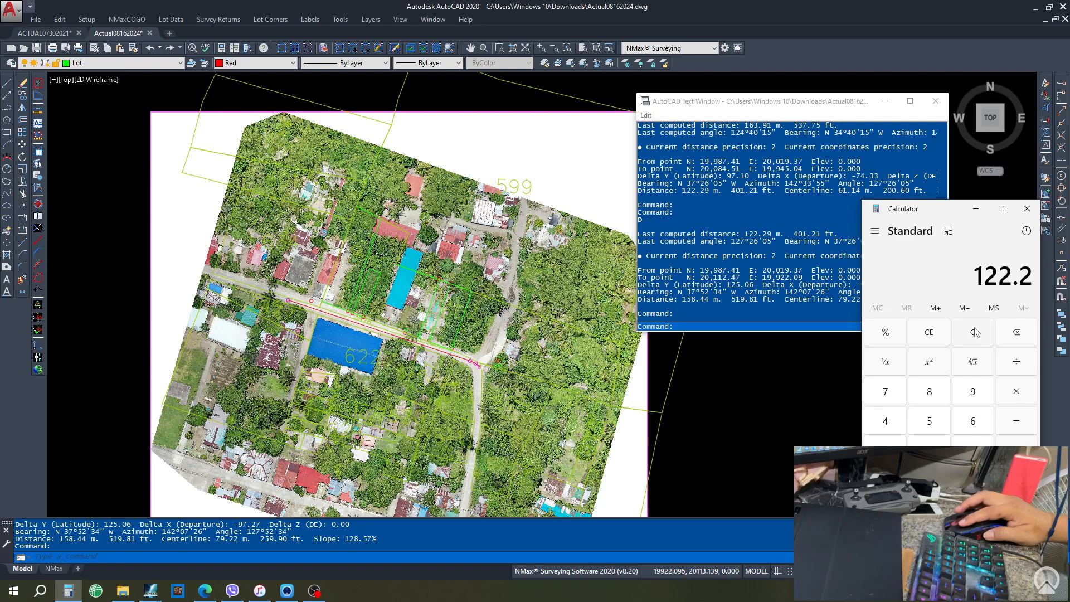
{"action": "left_click", "coordinate": [977, 395]}
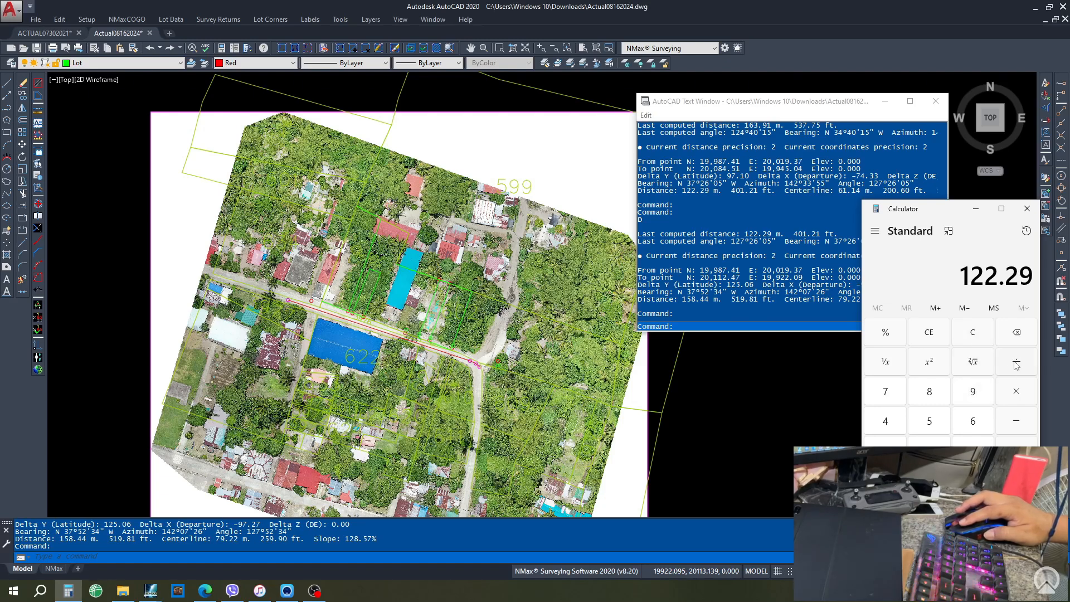
{"action": "left_click", "coordinate": [885, 450]}
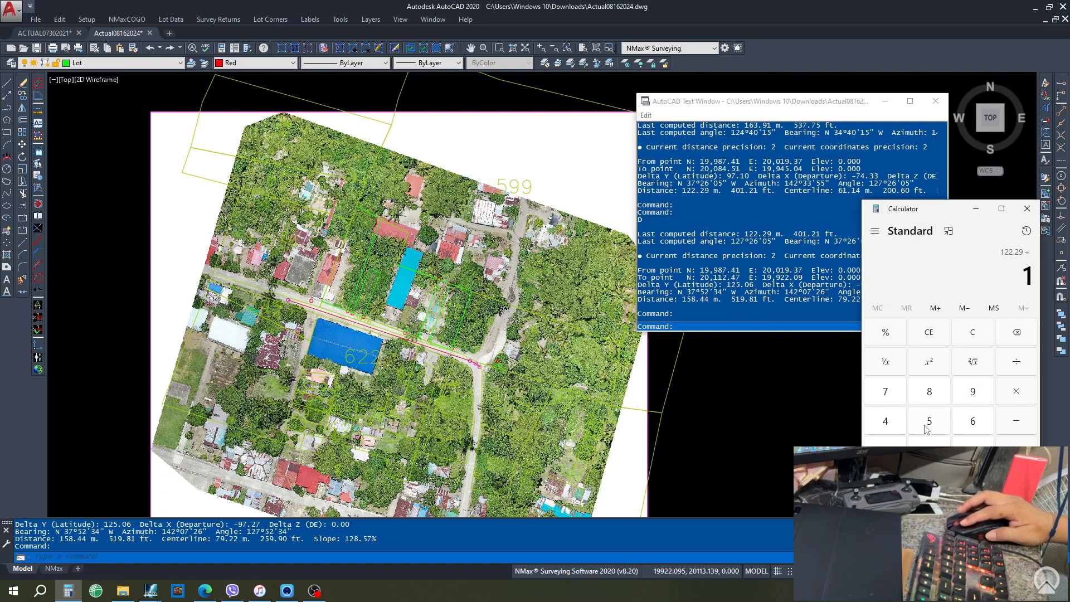
{"action": "left_click", "coordinate": [929, 422]}
{"action": "left_click", "coordinate": [932, 391]}
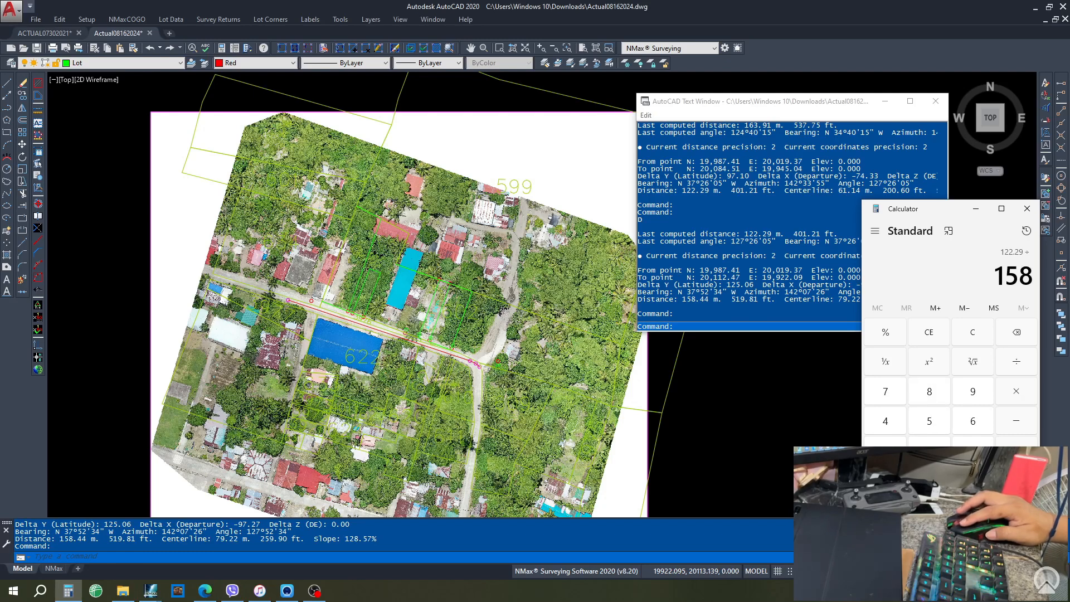
{"action": "left_click", "coordinate": [973, 480]}
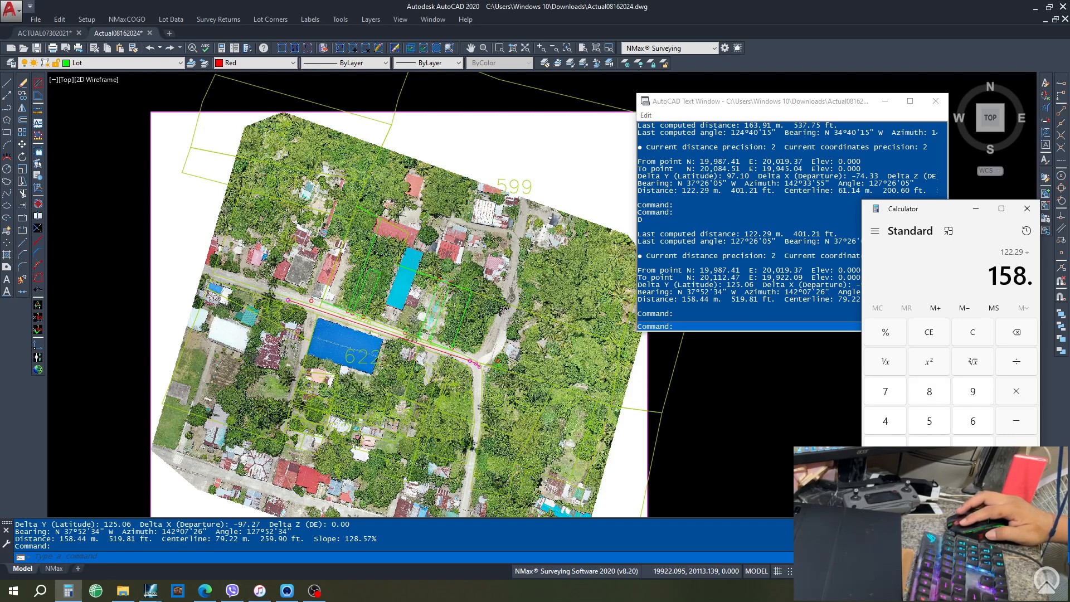
{"action": "double_click", "coordinate": [889, 422]}
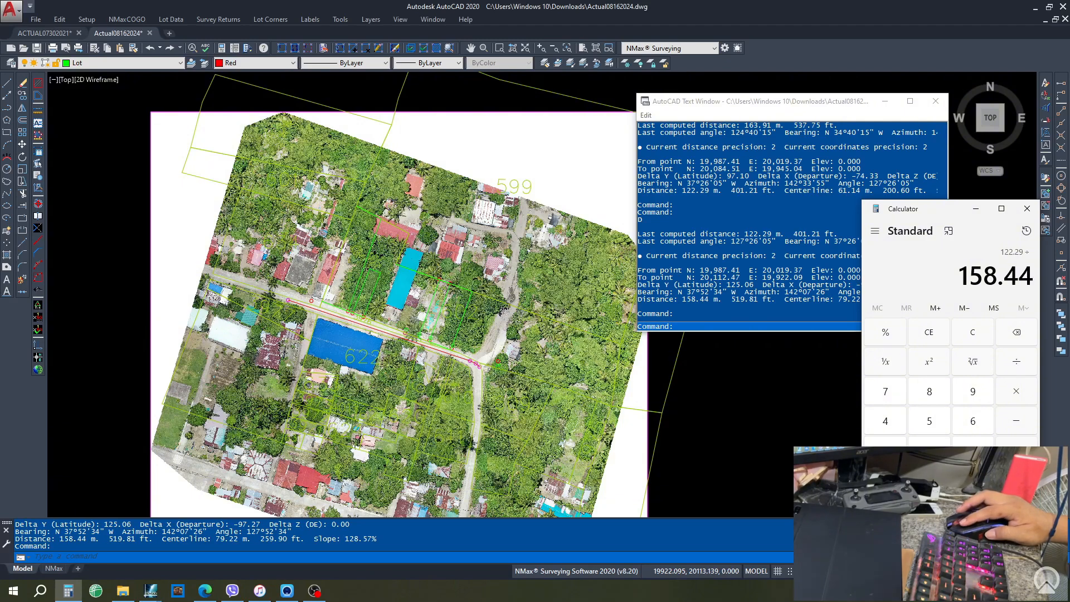
{"action": "left_click", "coordinate": [1017, 479]}
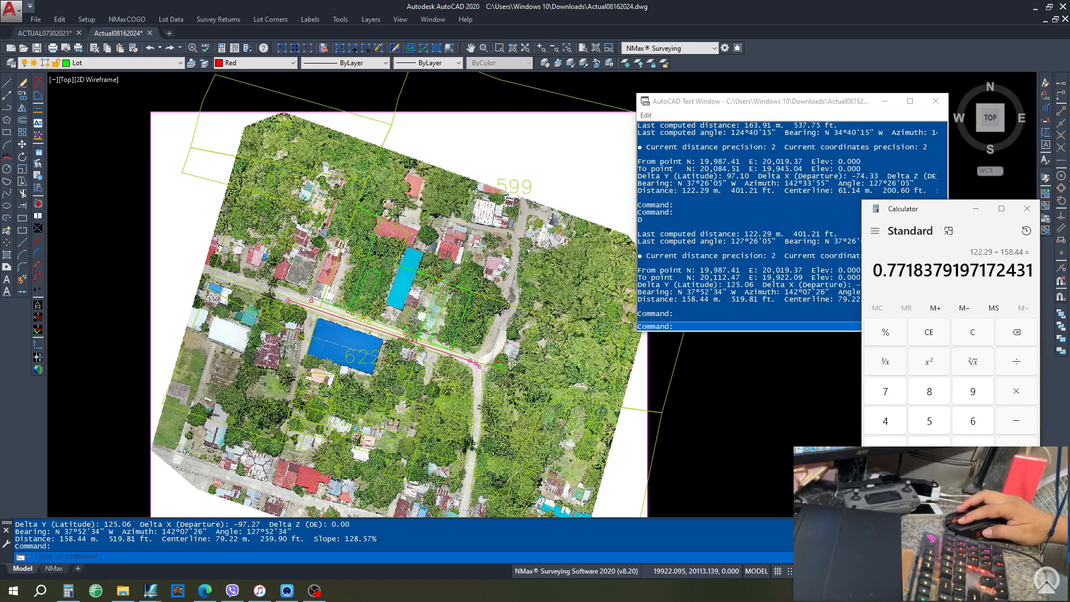
{"action": "left_click", "coordinate": [836, 471]}
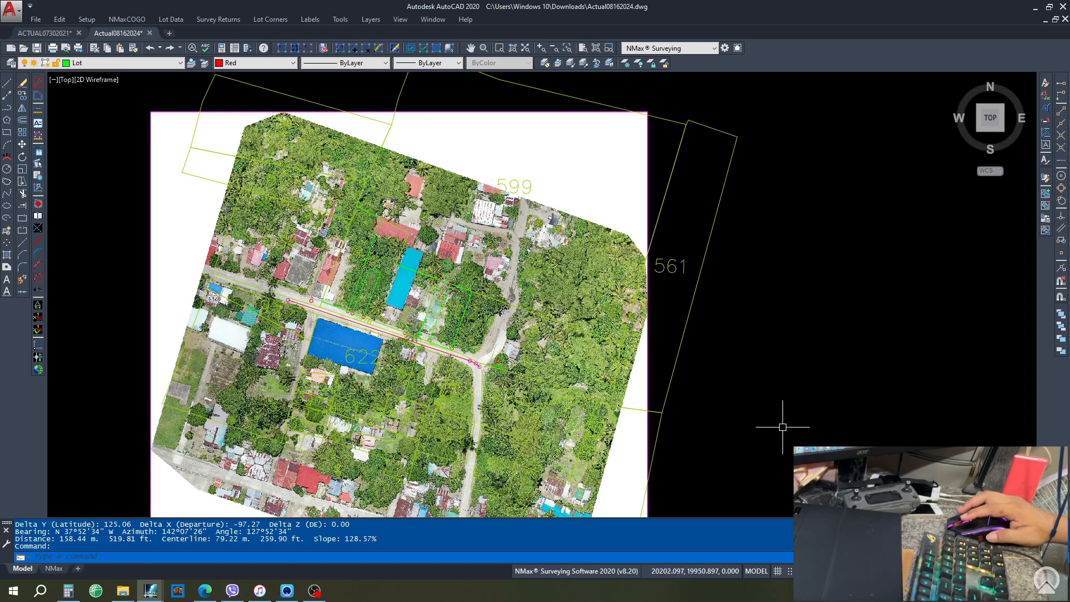
- Start SCALE on the drone image with the base point at the red road line's end
{"action": "type", "text": "SC"}
{"action": "key", "text": "Return"}
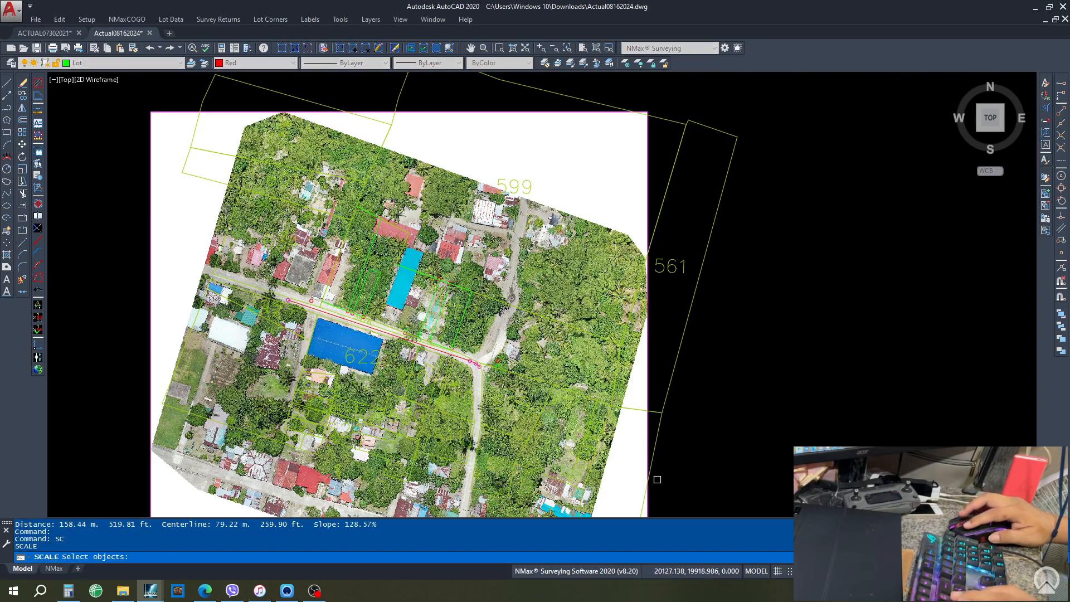
{"action": "left_click", "coordinate": [662, 171]}
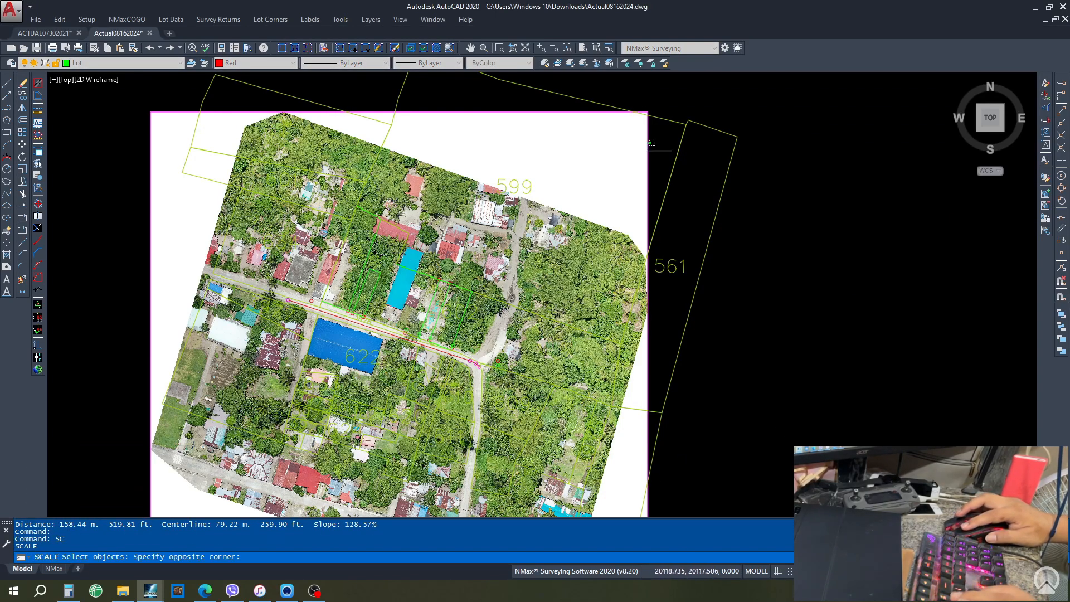
{"action": "left_click", "coordinate": [649, 169]}
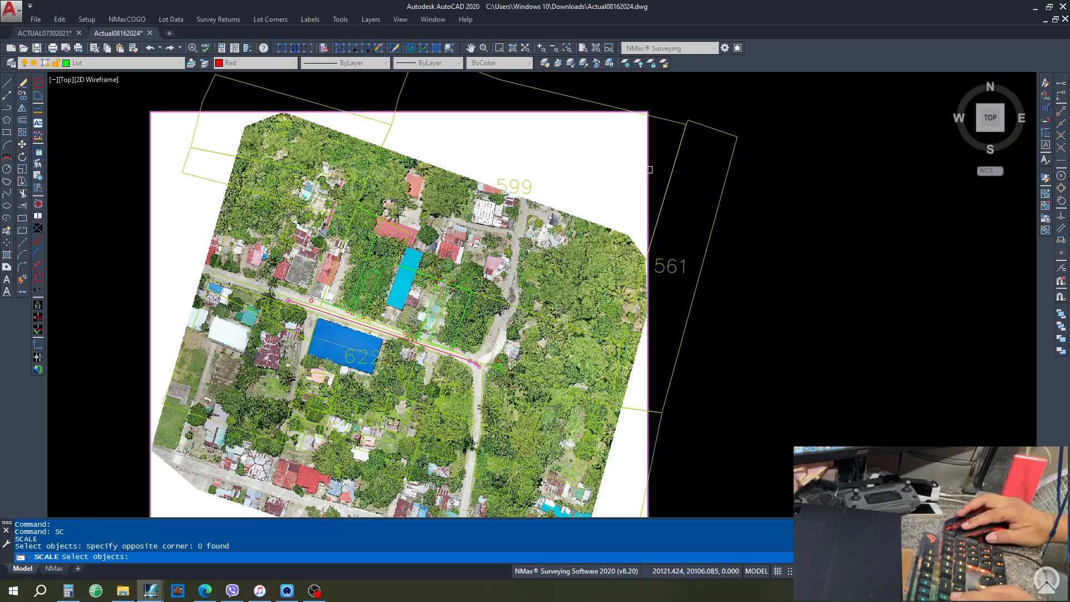
{"action": "left_click", "coordinate": [589, 241]}
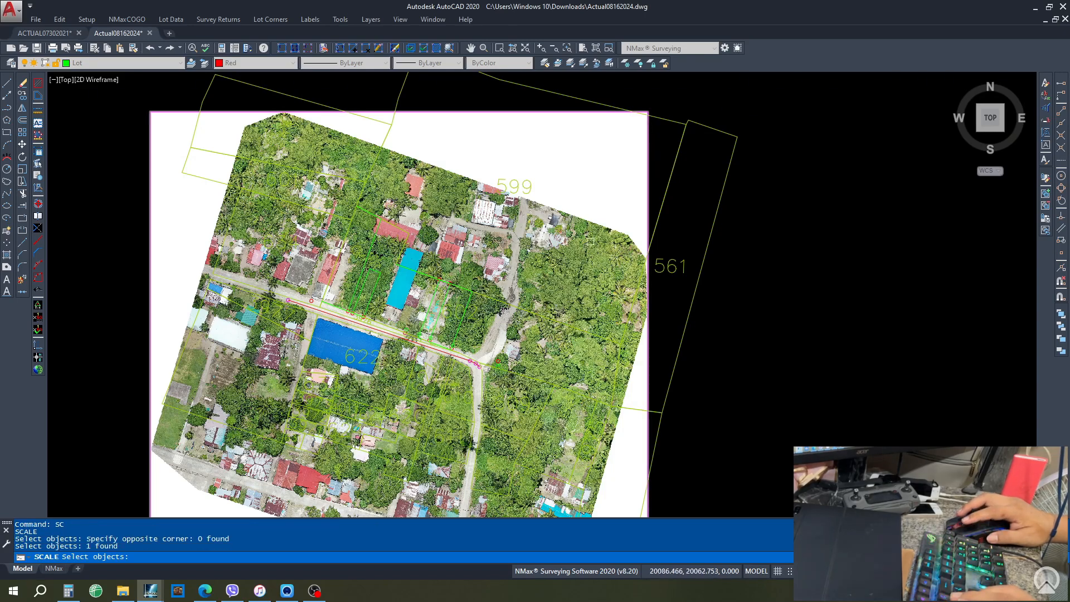
{"action": "key", "text": "Return"}
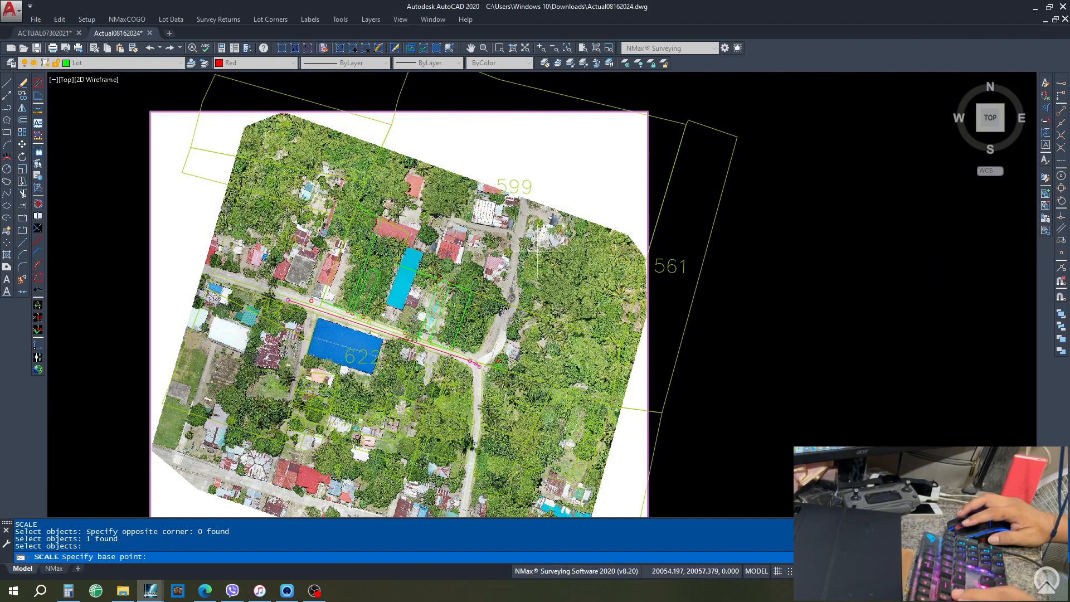
{"action": "left_click", "coordinate": [478, 366]}
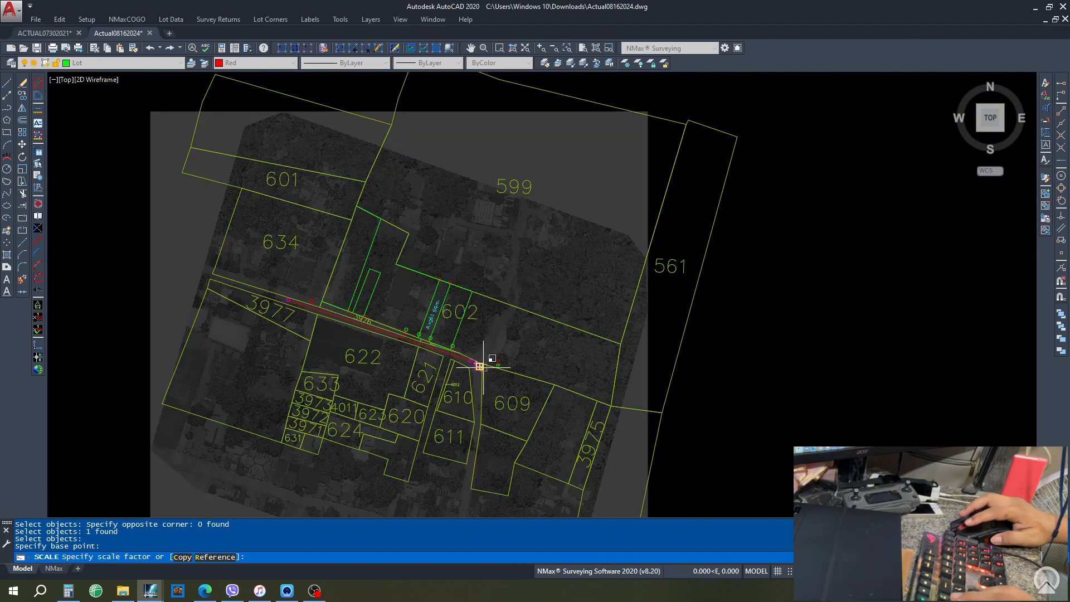
- Check the Calculator result and enter scale factor .7718379197172431 for the image
{"action": "left_click", "coordinate": [66, 591]}
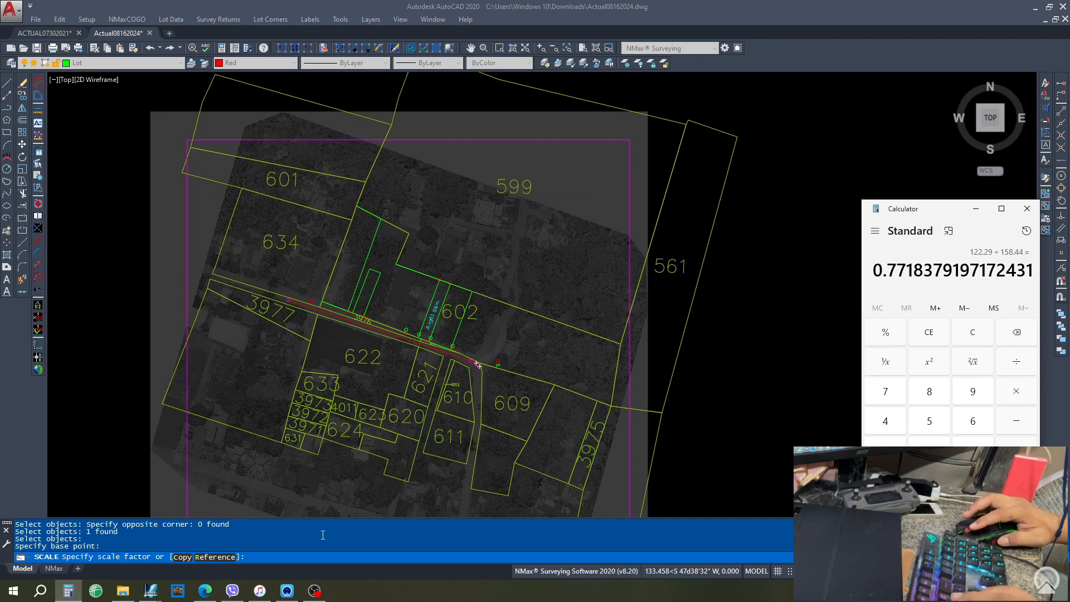
{"action": "left_click", "coordinate": [298, 557]}
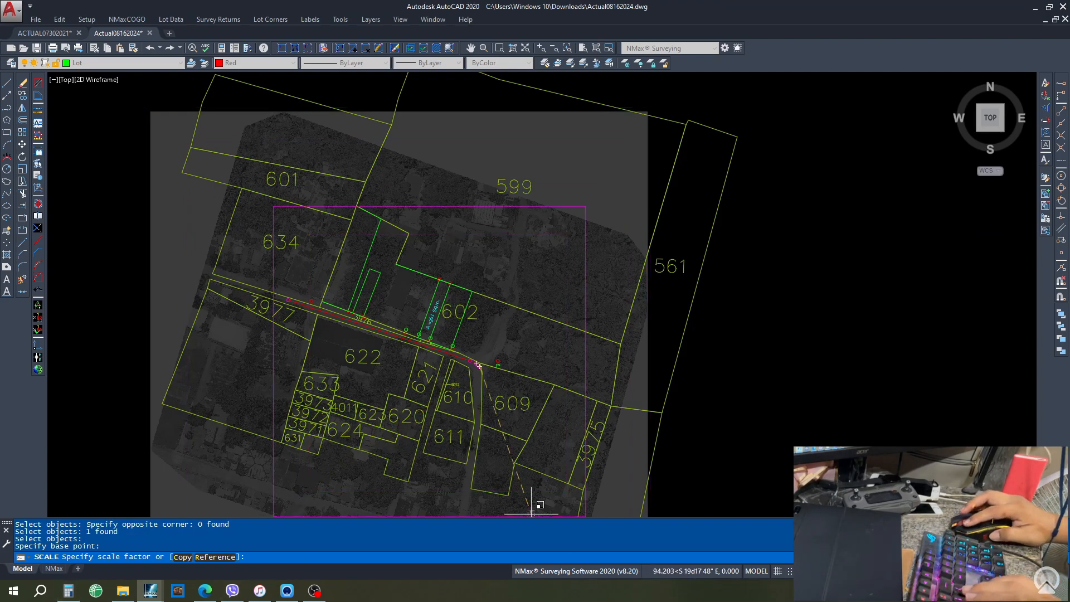
{"action": "key", "text": "alt+Tab"}
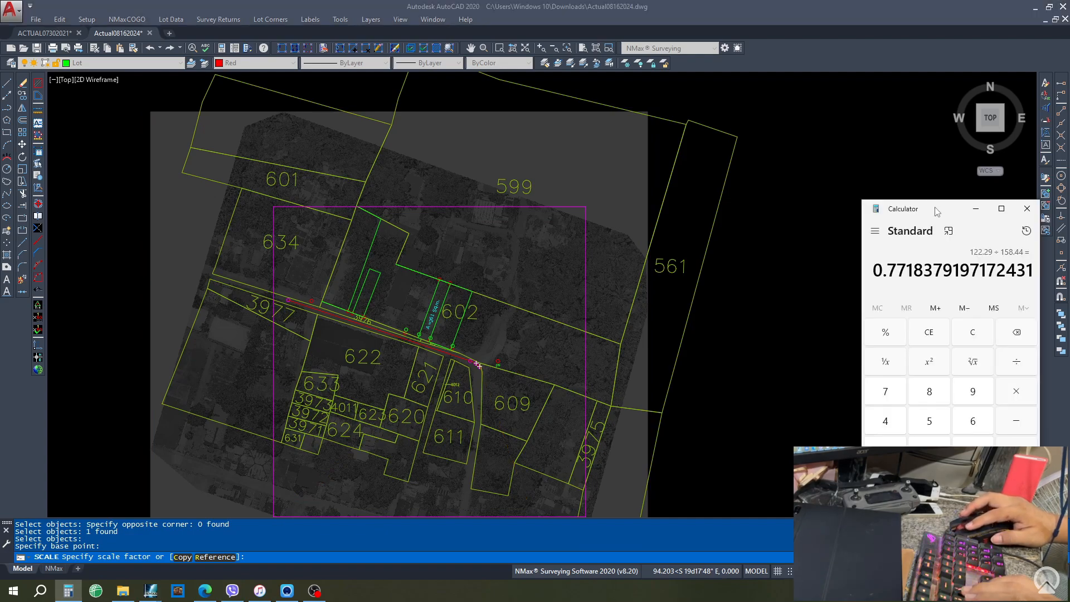
{"action": "key", "text": "alt+Tab"}
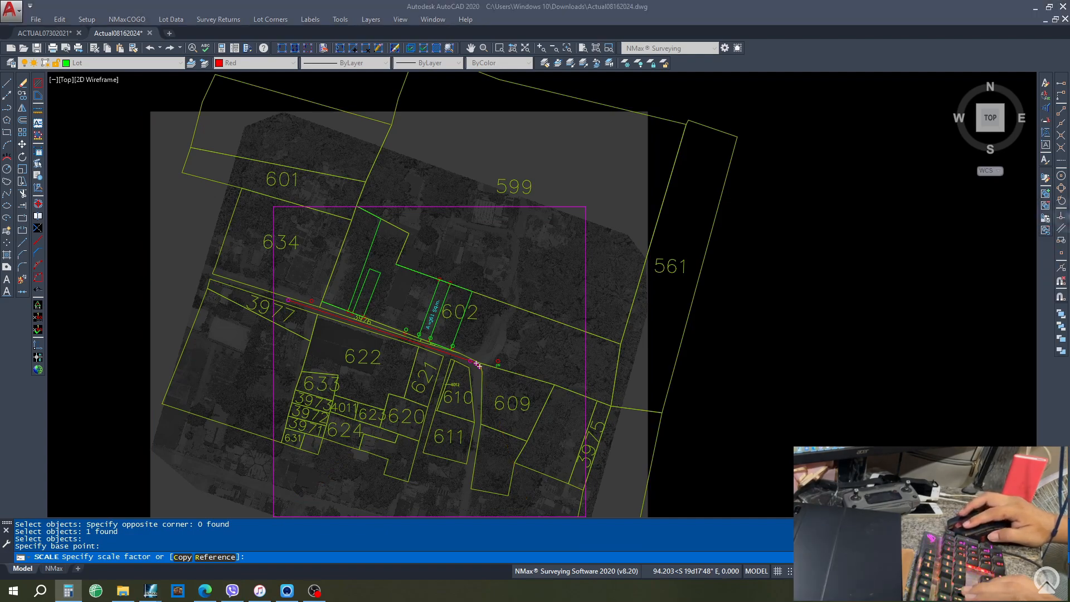
{"action": "left_click", "coordinate": [290, 561]}
{"action": "type", "text": ".7718379197172431"}
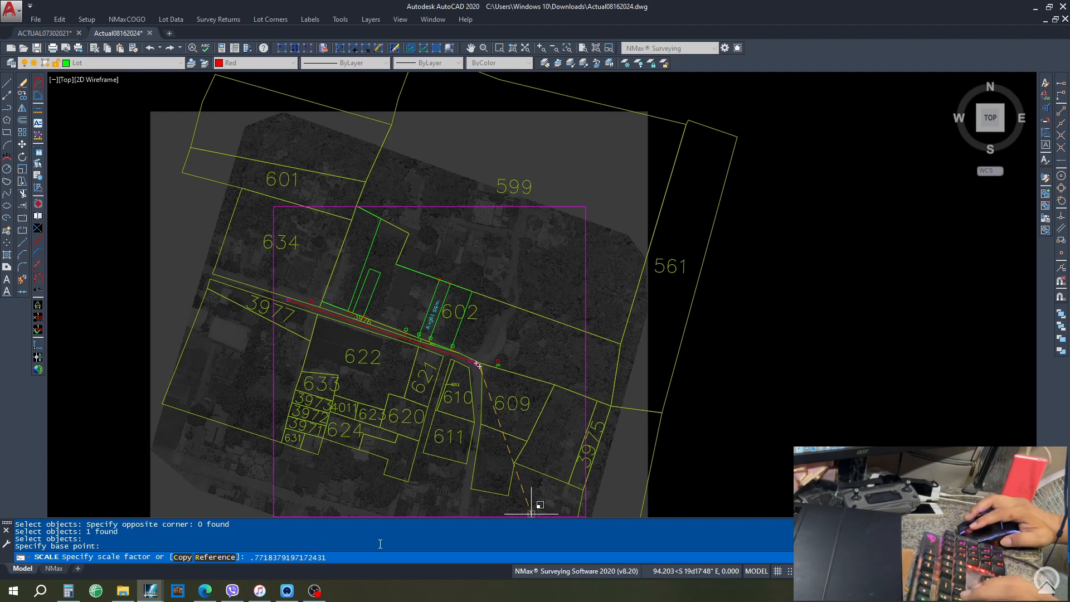
{"action": "key", "text": "Return"}
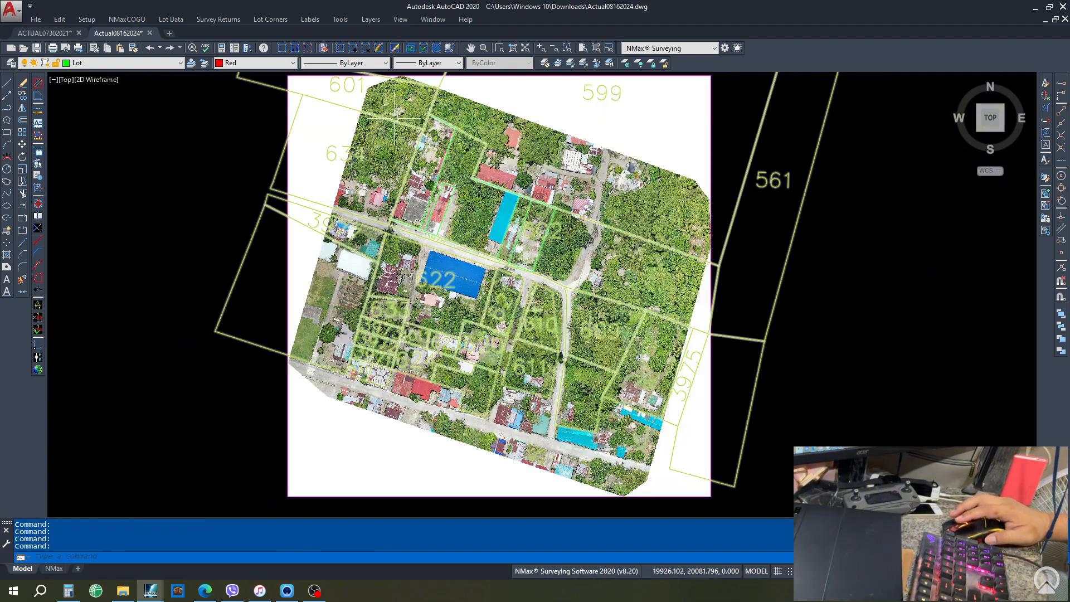
{"action": "left_click", "coordinate": [36, 20]}
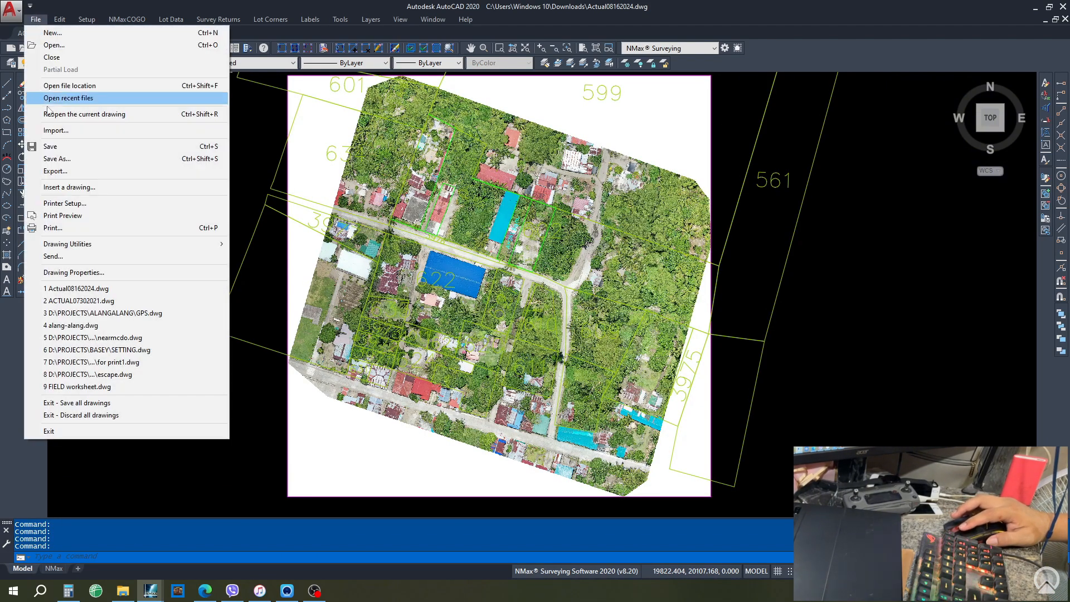
{"action": "left_click", "coordinate": [85, 160]}
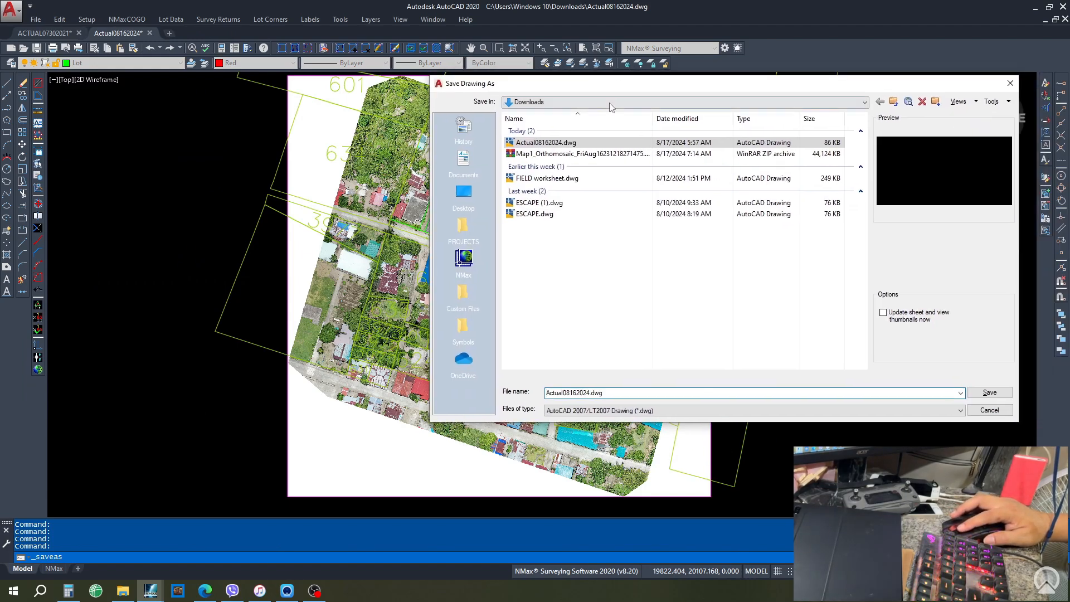
{"action": "left_click", "coordinate": [611, 104]}
{"action": "left_click", "coordinate": [586, 168]}
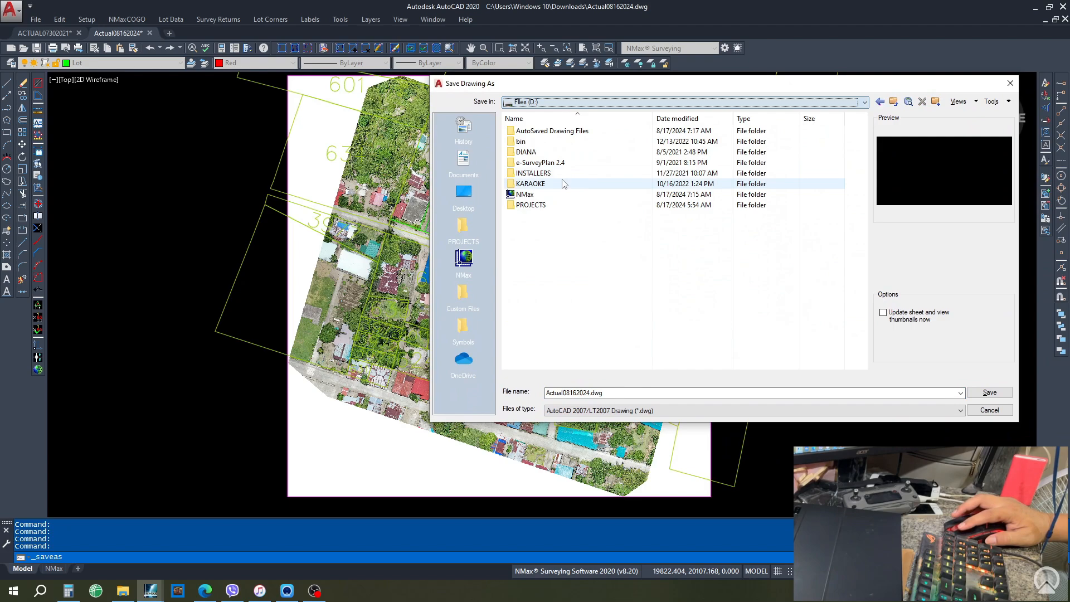
{"action": "double_click", "coordinate": [542, 210]}
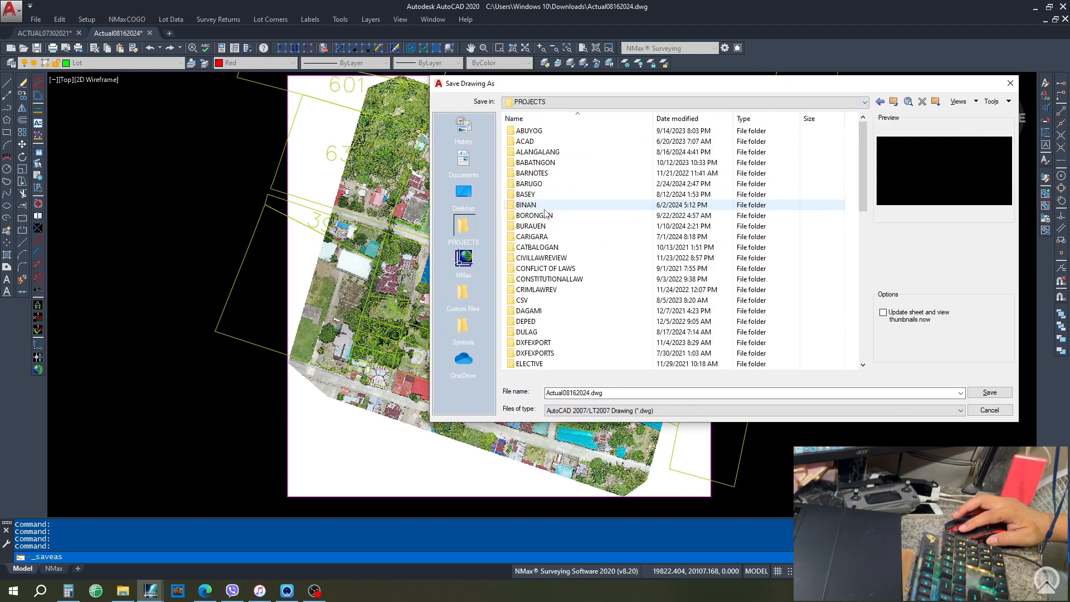
{"action": "double_click", "coordinate": [530, 333]}
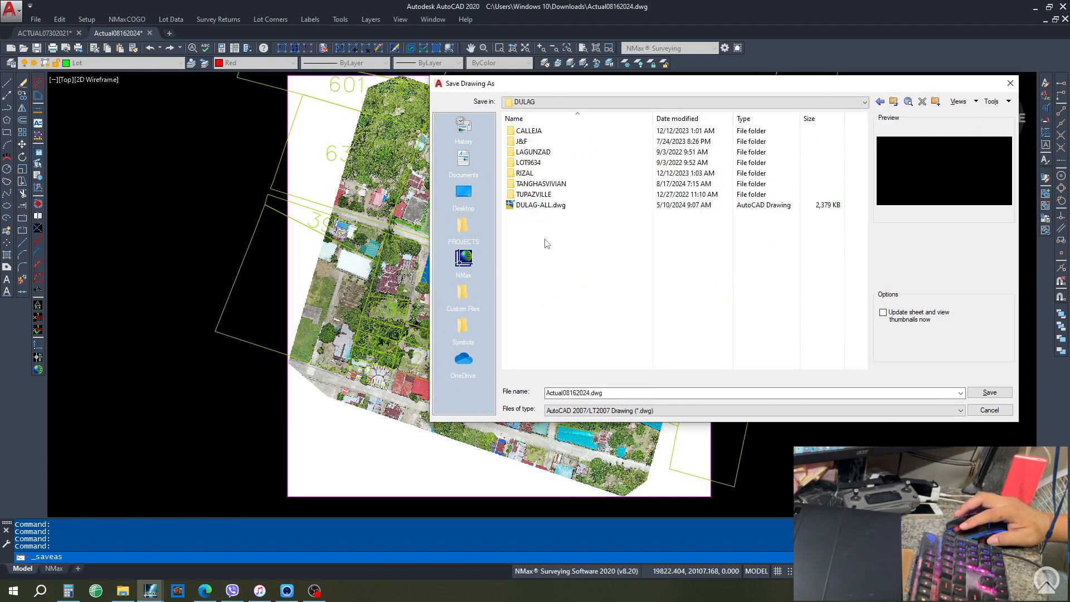
{"action": "double_click", "coordinate": [552, 184]}
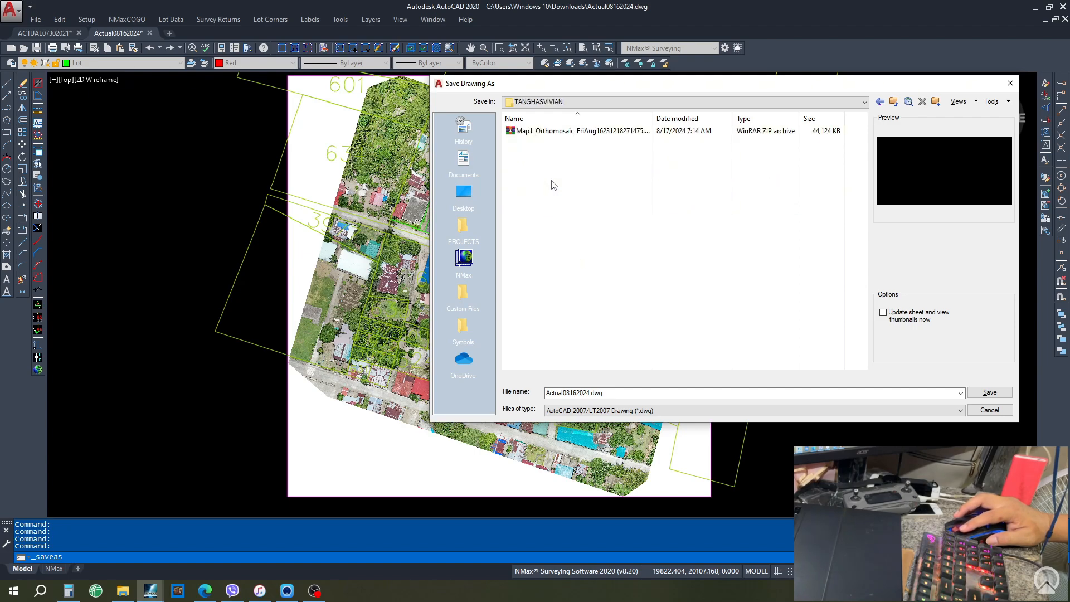
{"action": "double_click", "coordinate": [611, 393]}
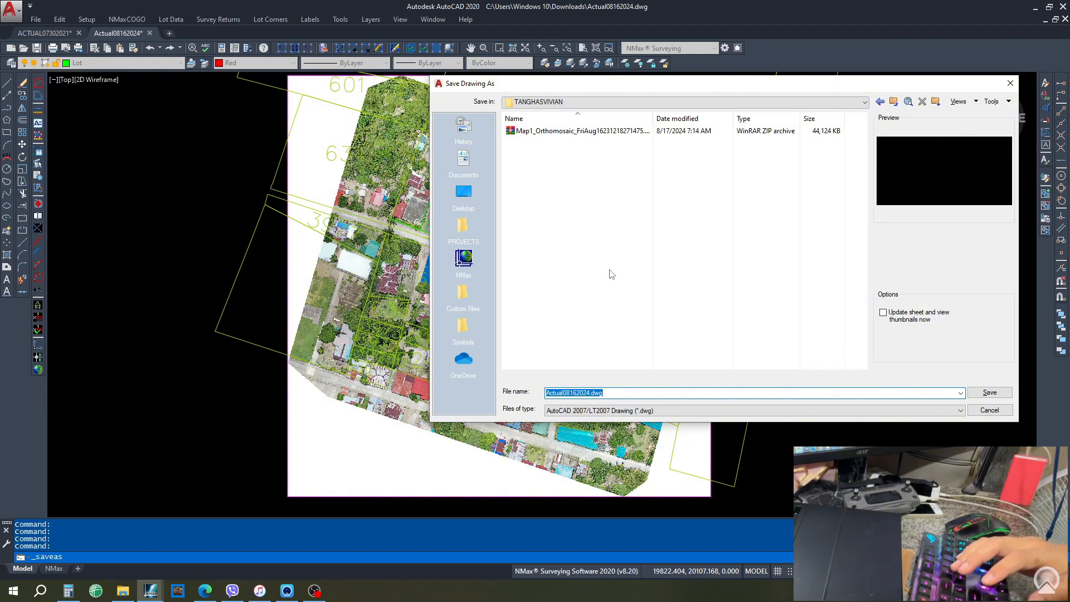
{"action": "type", "text": "tanhas"}
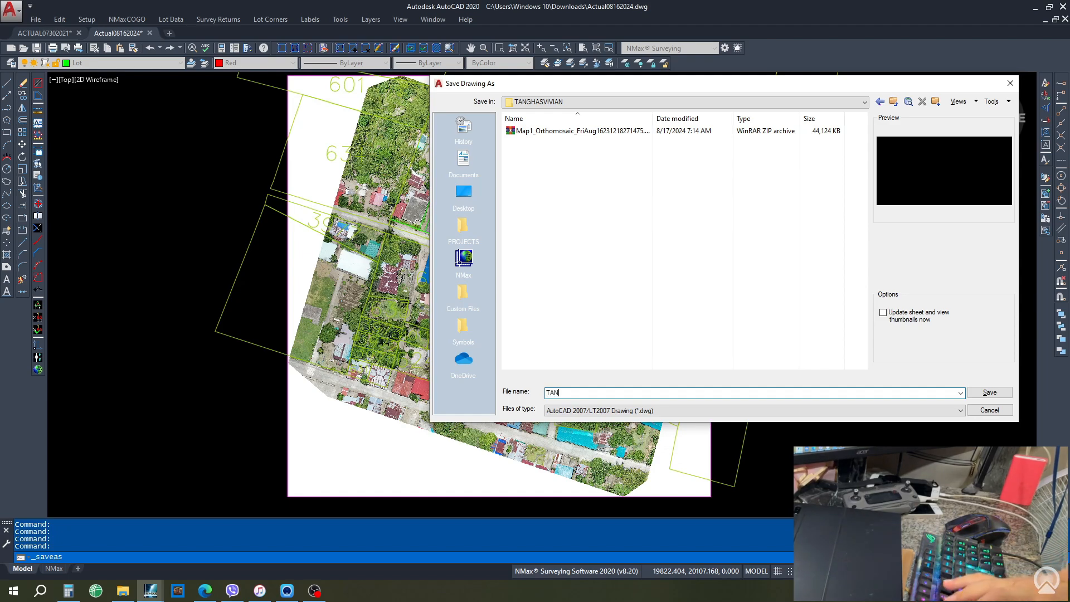
{"action": "type", "text": "TANGHAS"}
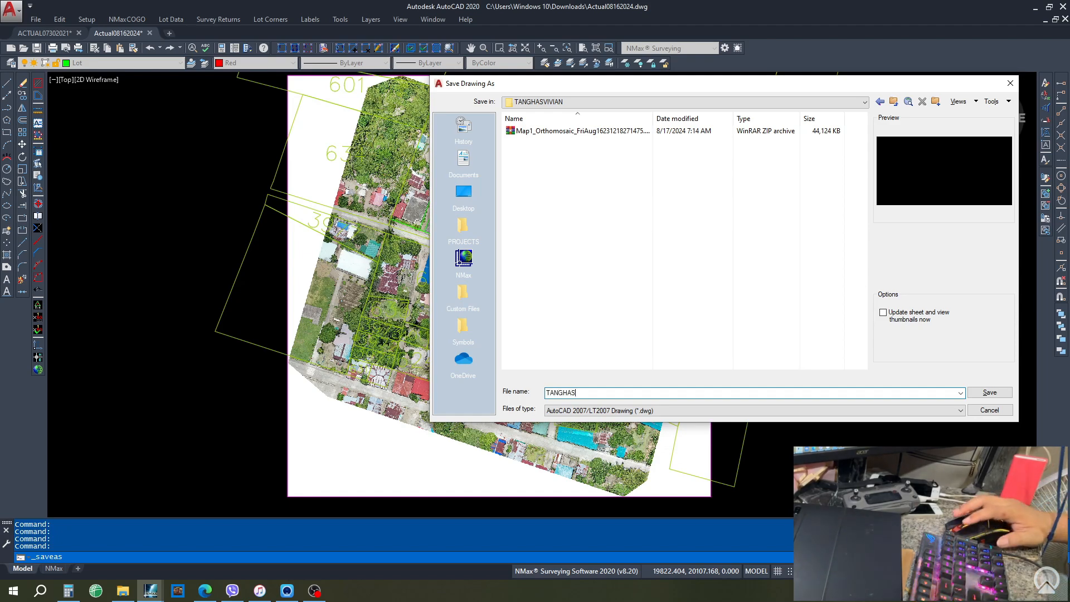
{"action": "left_click", "coordinate": [982, 393]}
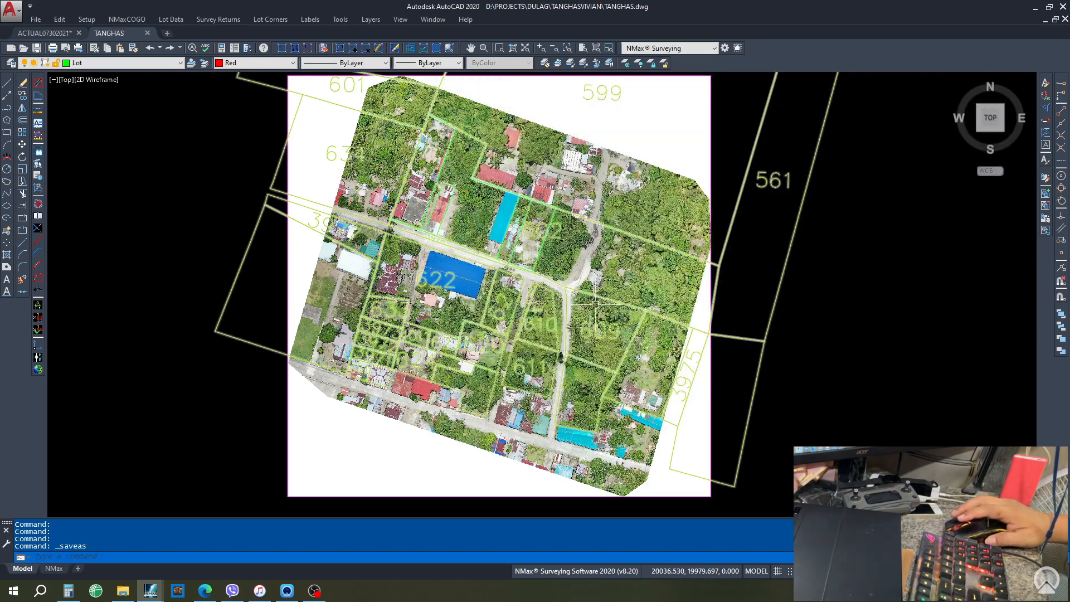
- Rotate the orthomosaic and lot plan together about the image's lower-right corner, then begin plotting
{"action": "scroll", "coordinate": [149, 176], "scroll_direction": "down", "scroll_amount": 5}
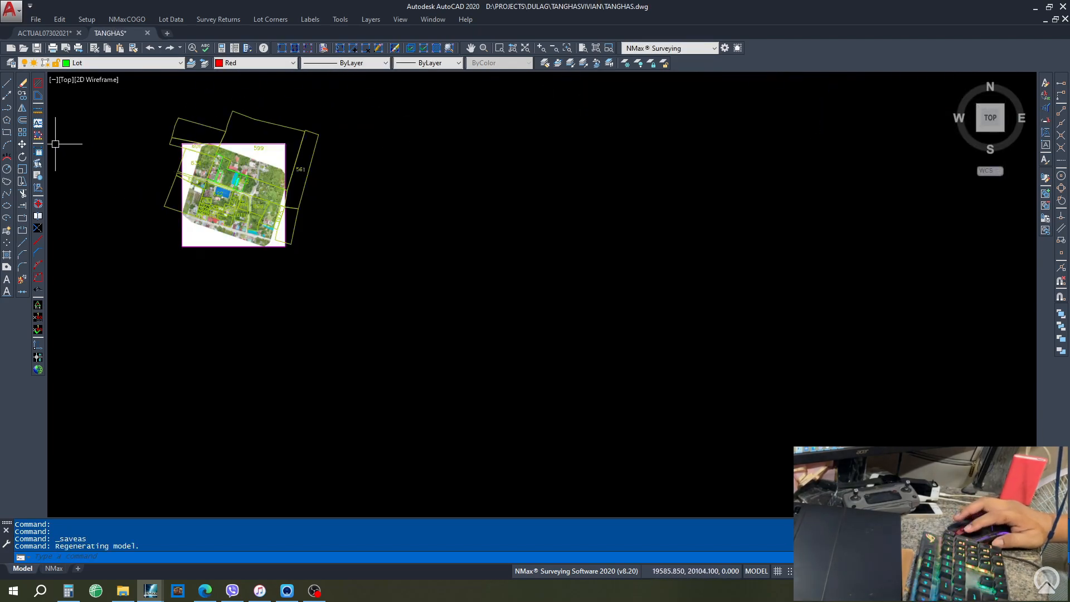
{"action": "left_click", "coordinate": [24, 157]}
{"action": "left_click", "coordinate": [137, 93]}
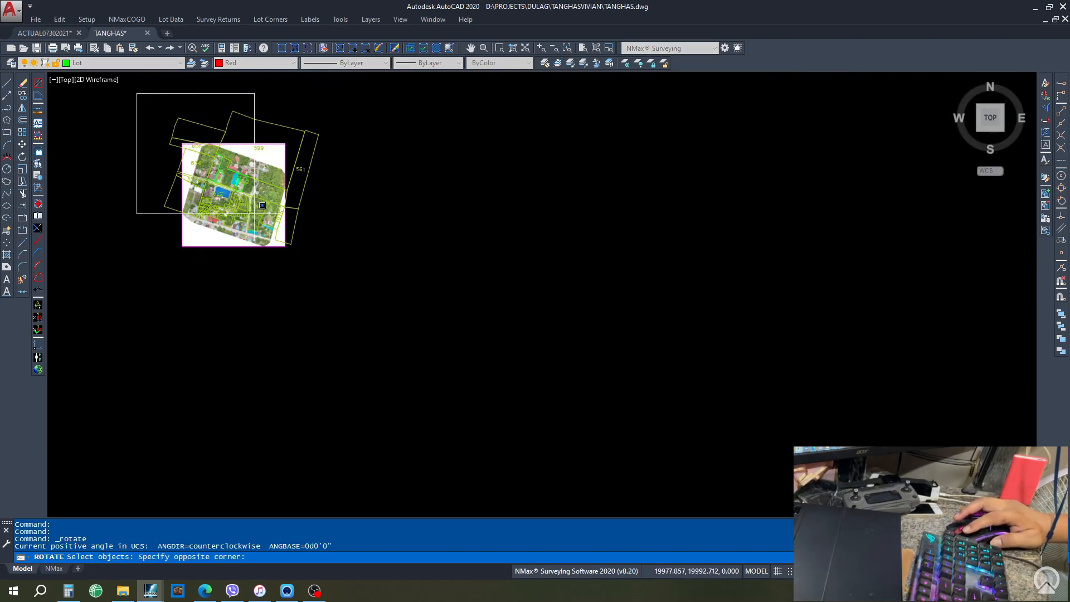
{"action": "left_click", "coordinate": [363, 281]}
{"action": "key", "text": "Return"}
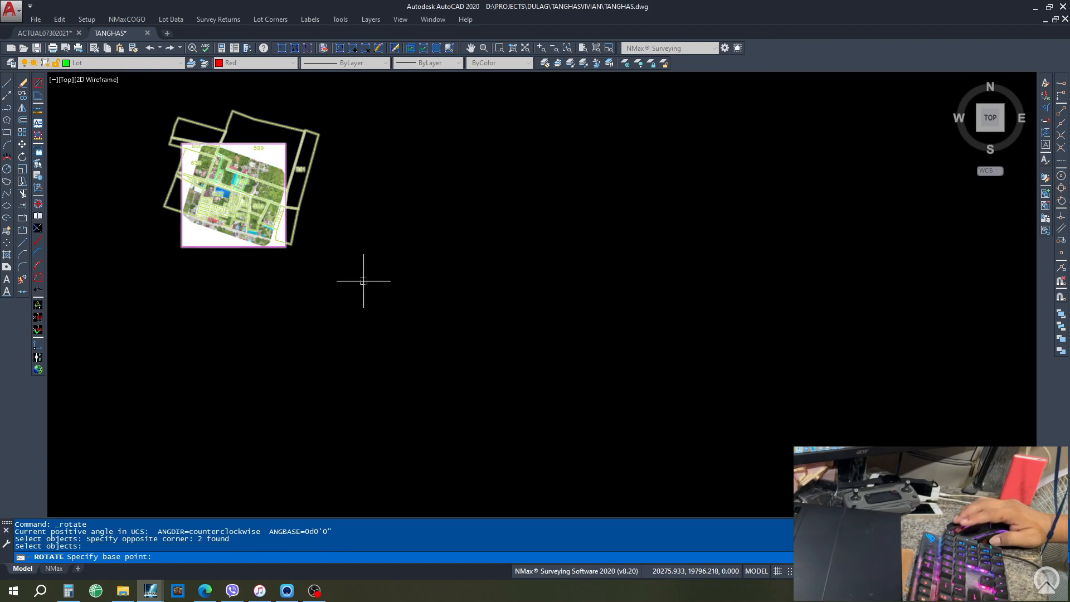
{"action": "left_click", "coordinate": [287, 246]}
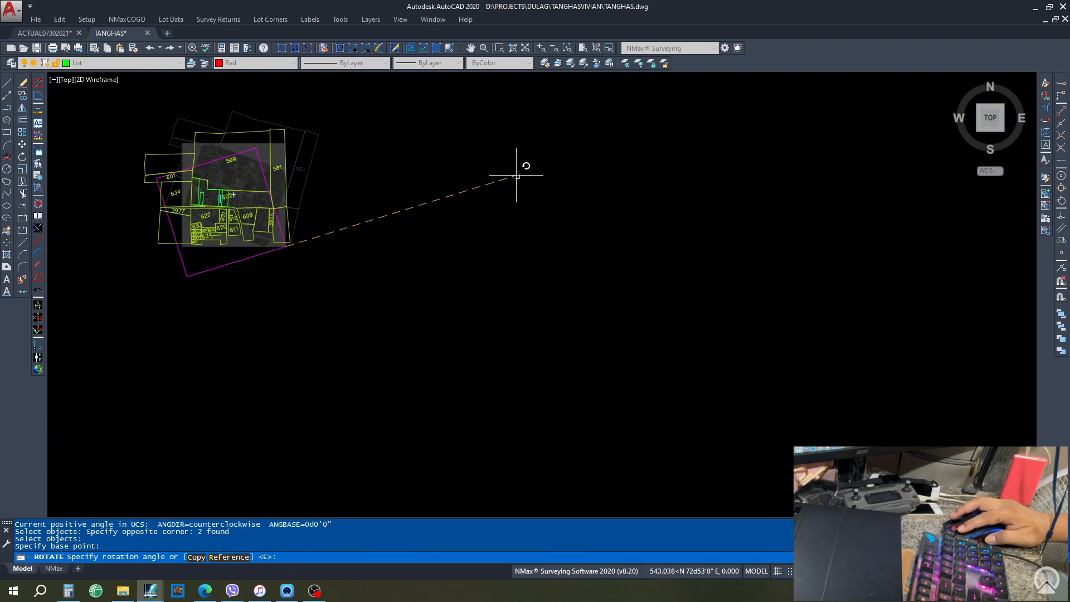
{"action": "left_click", "coordinate": [517, 174]}
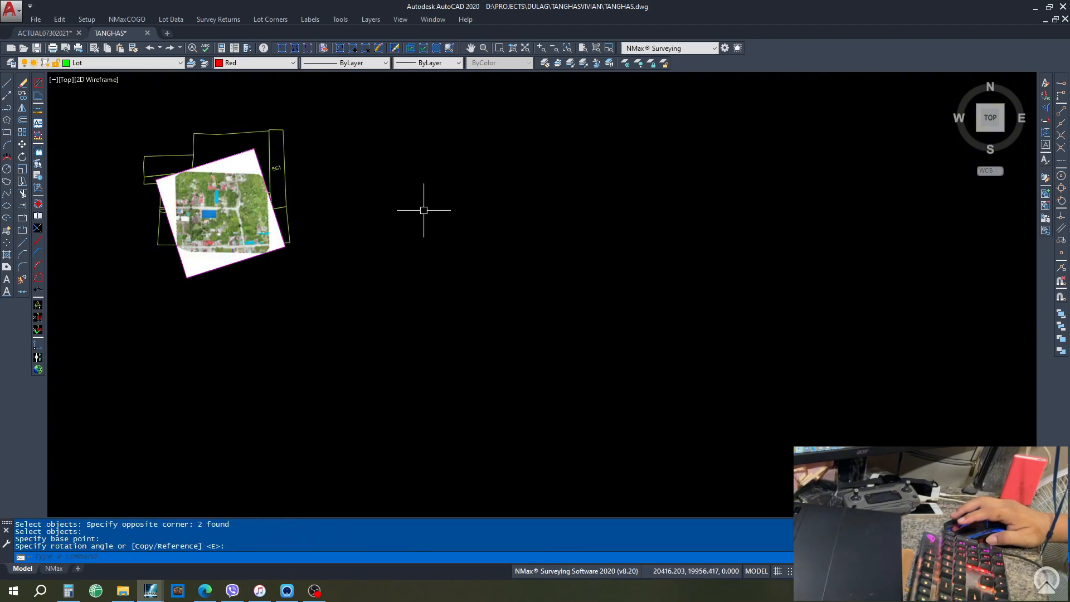
{"action": "key", "text": "ctrl+p"}
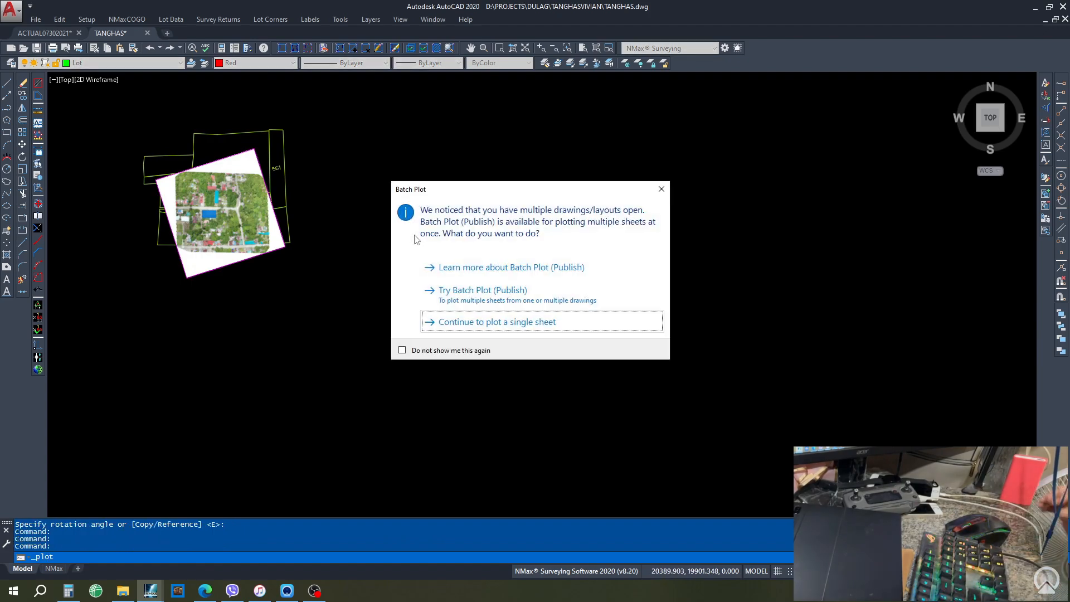
- Set up a single-sheet plot to DWG To PDF on ANSI A paper with a Window plot area
{"action": "left_click", "coordinate": [479, 322]}
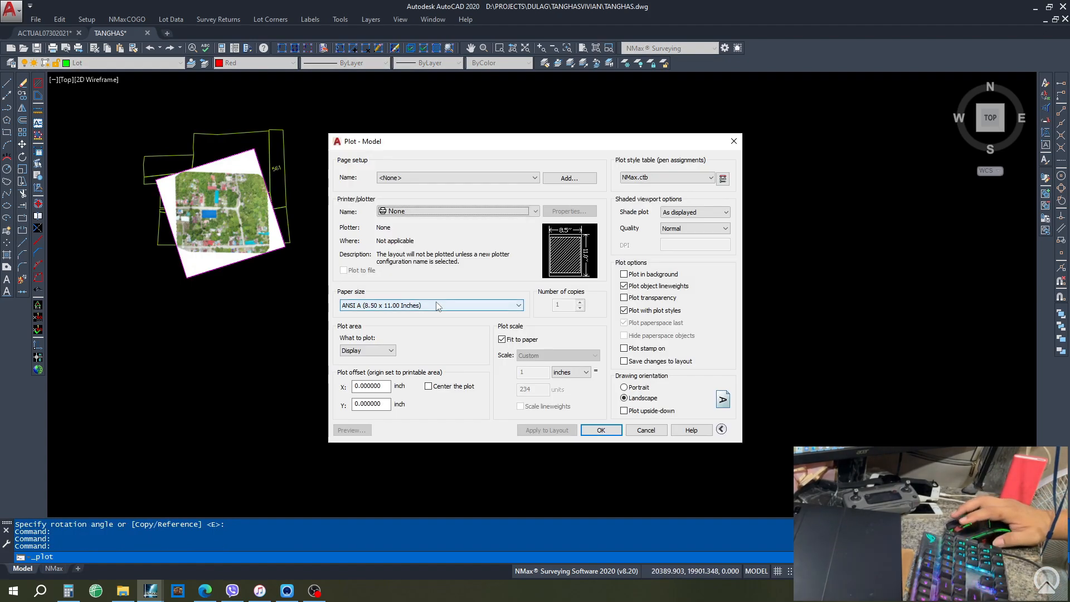
{"action": "left_click", "coordinate": [446, 211]}
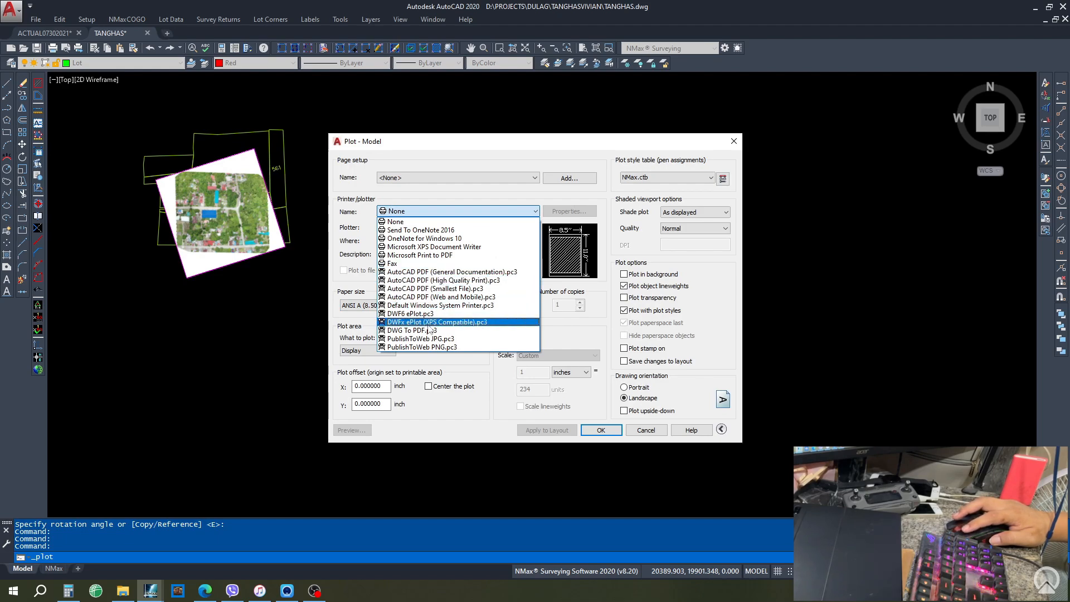
{"action": "left_click", "coordinate": [430, 333]}
{"action": "left_click", "coordinate": [411, 308]}
{"action": "left_click", "coordinate": [409, 308]}
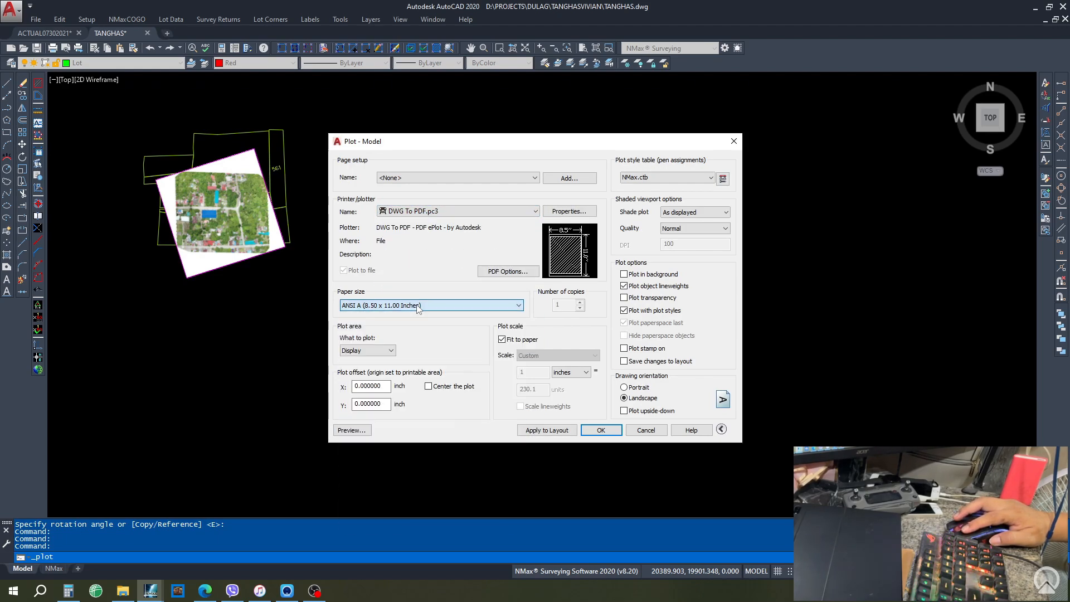
{"action": "left_click", "coordinate": [366, 351]}
{"action": "left_click", "coordinate": [357, 389]}
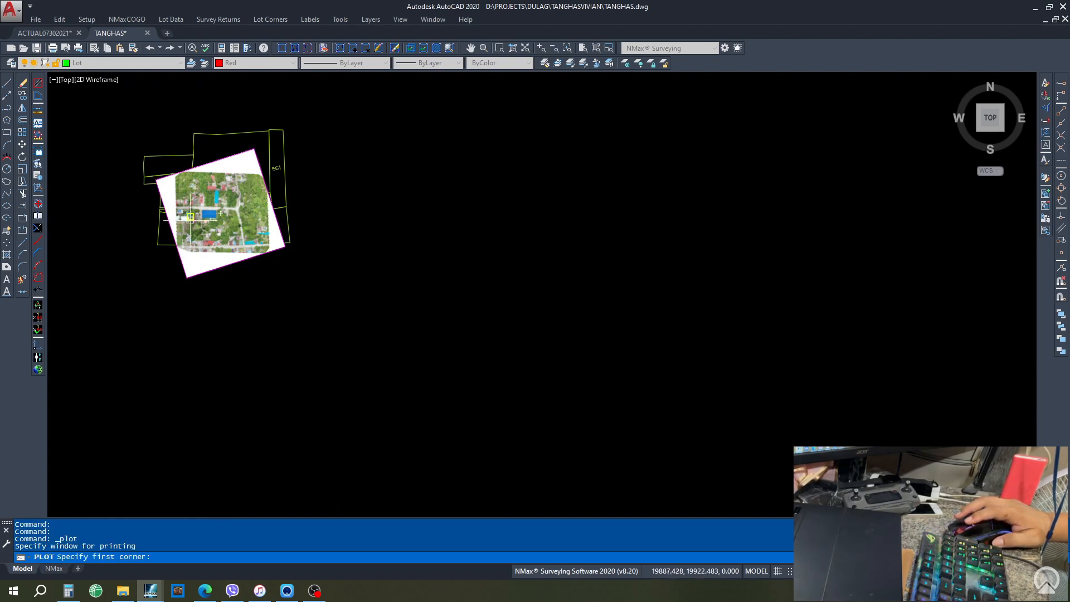
{"action": "scroll", "coordinate": [173, 183], "scroll_direction": "up", "scroll_amount": 5}
{"action": "scroll", "coordinate": [176, 179], "scroll_direction": "up", "scroll_amount": 2}
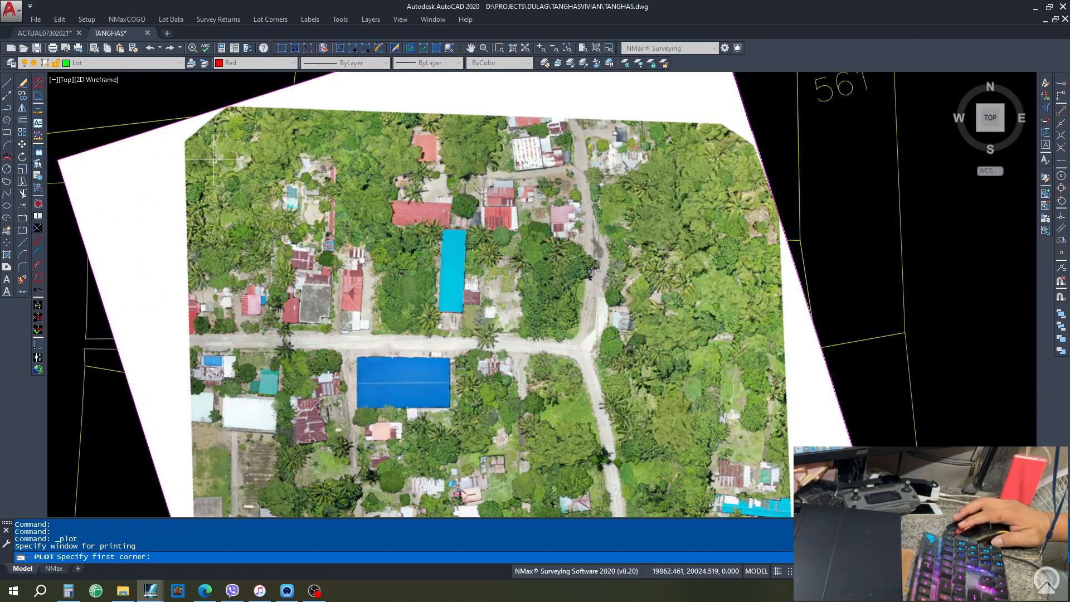
{"action": "key", "text": "Escape"}
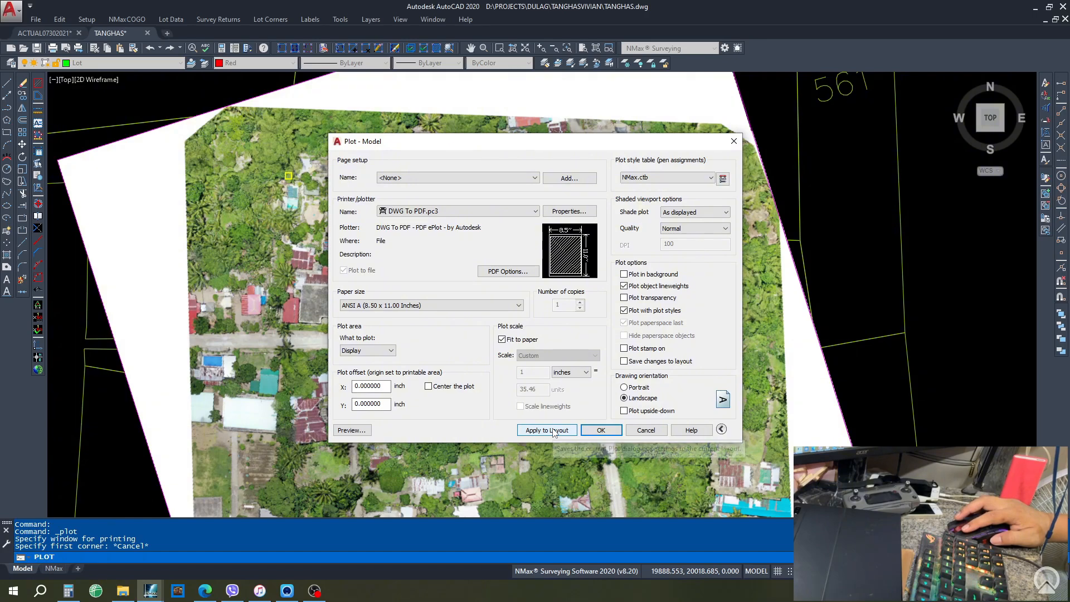
- Cancel the plot and zoom back to the lot plan over the orthomosaic
{"action": "left_click", "coordinate": [636, 429]}
{"action": "scroll", "coordinate": [402, 197], "scroll_direction": "down", "scroll_amount": 8}
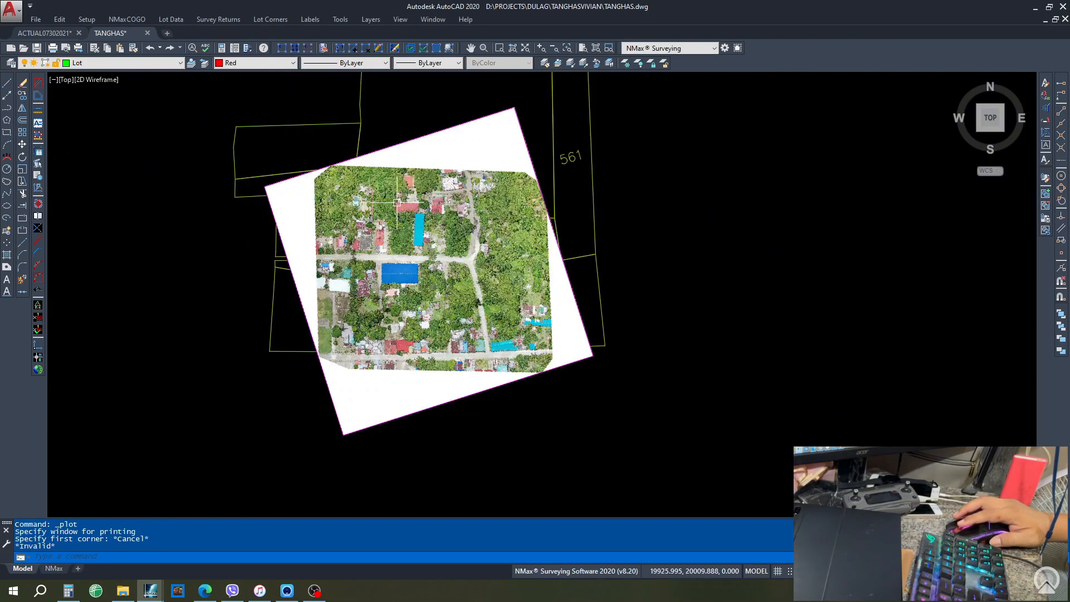
{"action": "scroll", "coordinate": [370, 209], "scroll_direction": "up", "scroll_amount": 6}
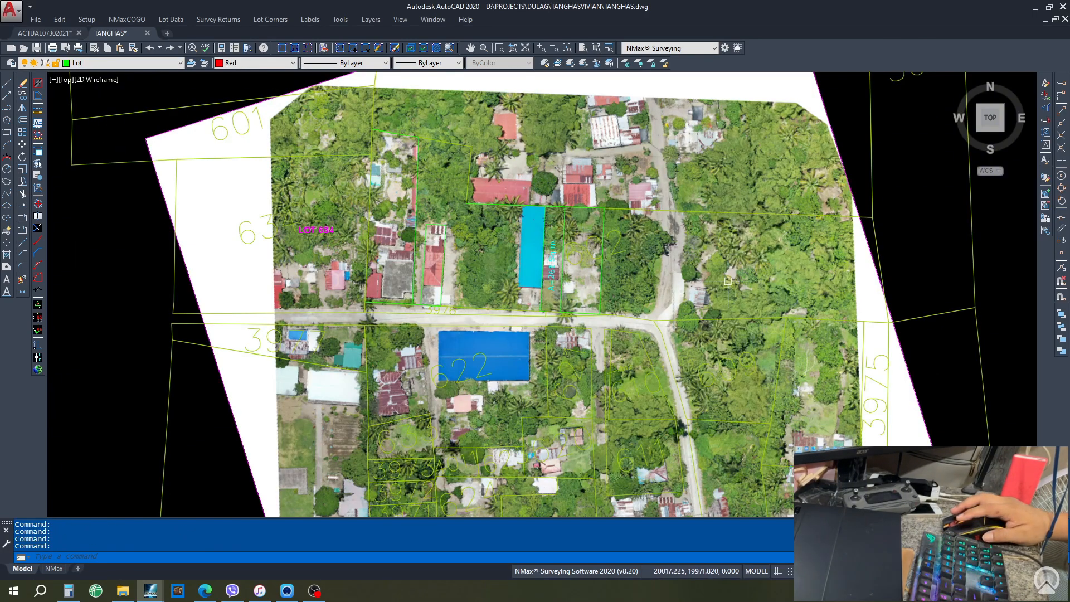
{"action": "left_click", "coordinate": [122, 62]}
- Turn off the layer holding the aerial image
{"action": "left_click", "coordinate": [111, 267]}
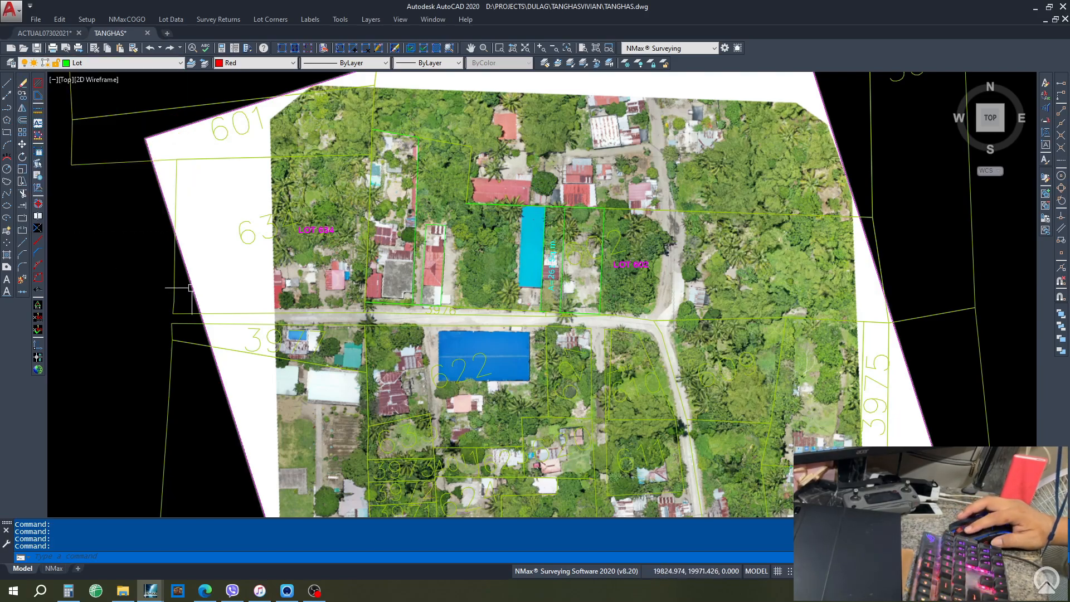
{"action": "left_click", "coordinate": [123, 62]}
{"action": "left_click", "coordinate": [184, 127]}
{"action": "key", "text": "Escape"}
{"action": "left_click", "coordinate": [123, 62]}
{"action": "left_click", "coordinate": [25, 225]}
{"action": "left_click", "coordinate": [496, 300]}
- Start the Lot Number Labeling Wizard, reset its starting number, and place the LOT 622 label
{"action": "left_click", "coordinate": [310, 19]}
{"action": "left_click", "coordinate": [335, 32]}
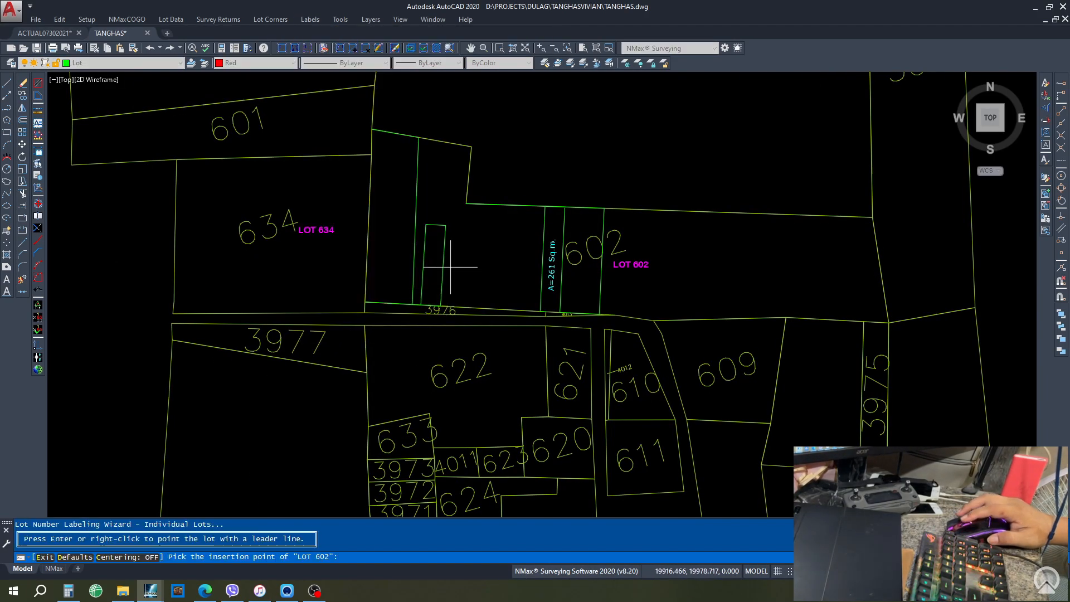
{"action": "type", "text": "D"}
{"action": "key", "text": "Return"}
{"action": "type", "text": "3976"}
{"action": "left_click", "coordinate": [577, 429]}
{"action": "scroll", "coordinate": [427, 311], "scroll_direction": "up", "scroll_amount": 6}
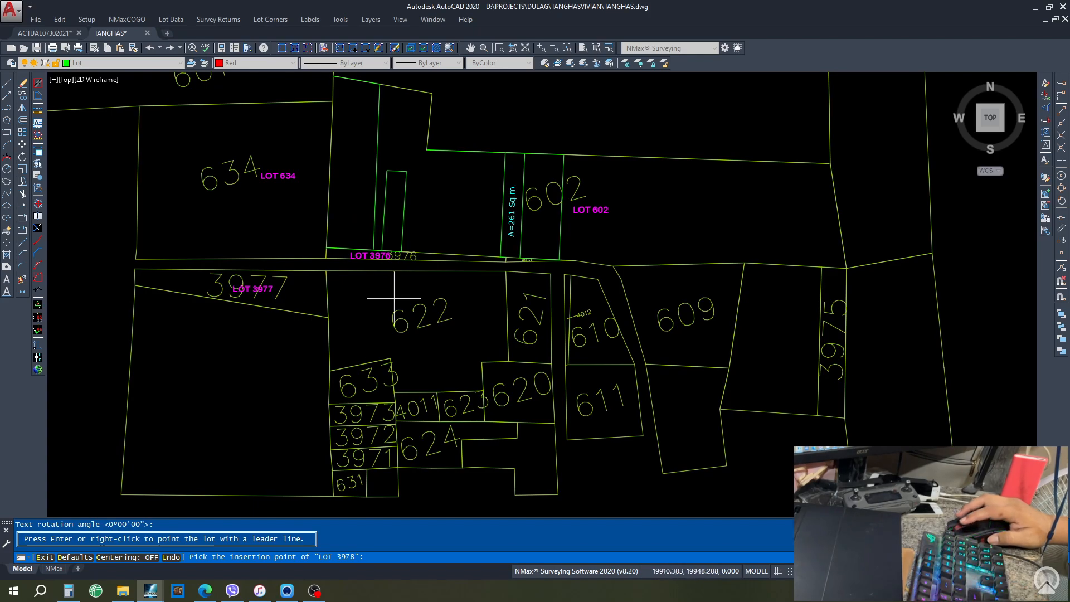
{"action": "type", "text": "d"}
{"action": "key", "text": "Return"}
{"action": "left_click", "coordinate": [594, 432]}
{"action": "left_click", "coordinate": [435, 338]}
- Place LOT labels 621, 610 and 609 inside their lots
{"action": "type", "text": "d"}
{"action": "key", "text": "Return"}
{"action": "scroll", "coordinate": [527, 316], "scroll_direction": "up", "scroll_amount": 5}
{"action": "left_click", "coordinate": [541, 294]}
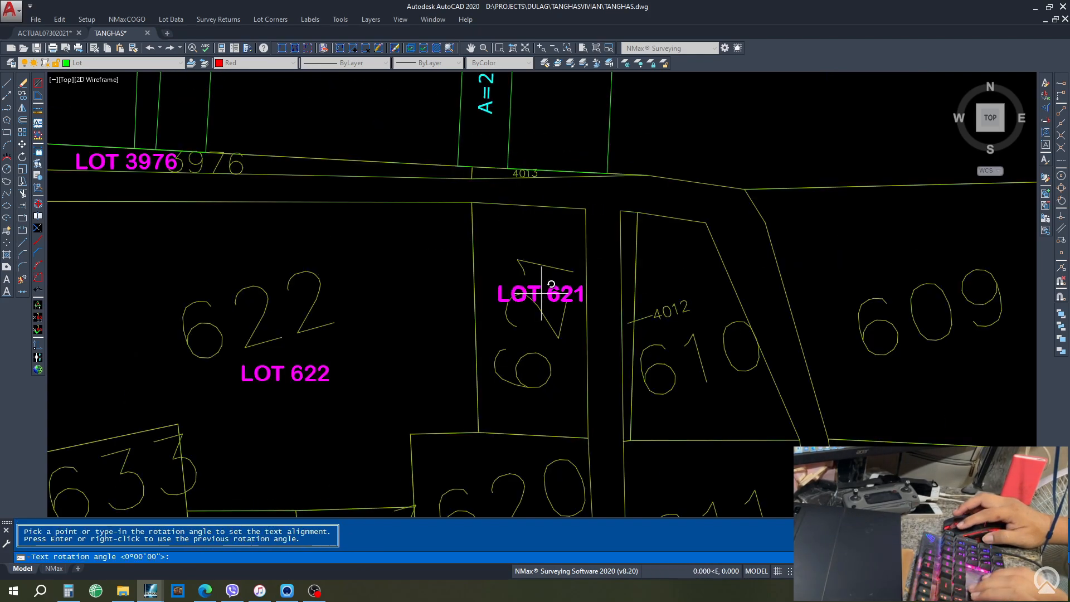
{"action": "type", "text": "d"}
{"action": "key", "text": "Return"}
{"action": "type", "text": "610"}
{"action": "key", "text": "Return"}
{"action": "left_click", "coordinate": [685, 282]}
{"action": "type", "text": "d"}
{"action": "key", "text": "Return"}
{"action": "type", "text": "609"}
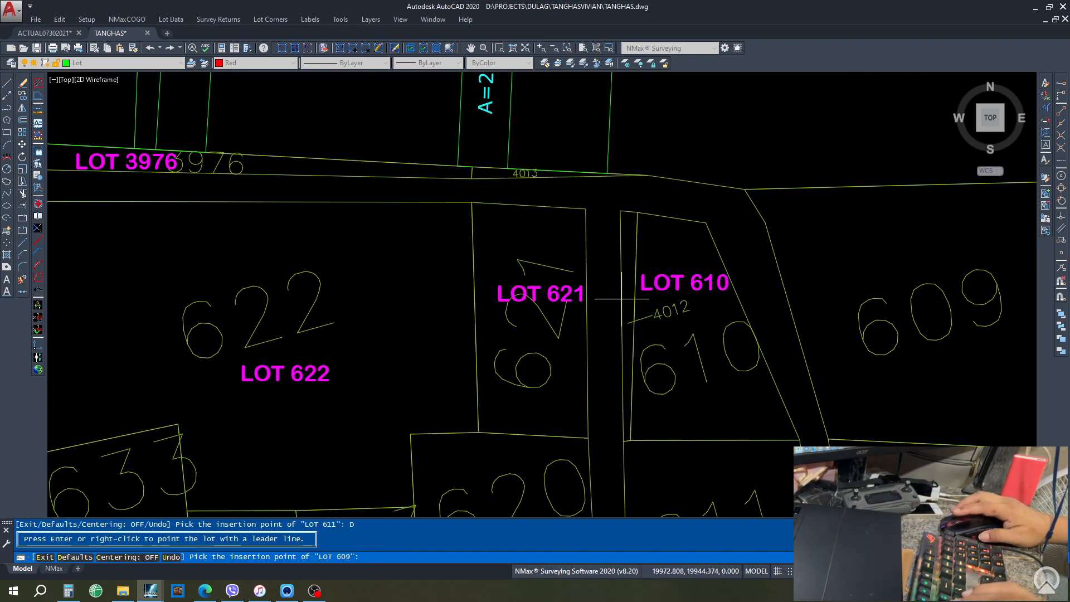
{"action": "scroll", "coordinate": [520, 286], "scroll_direction": "down", "scroll_amount": 2}
{"action": "left_click", "coordinate": [768, 274]}
- Place LOT labels 611, 599 and 601 inside their lots
{"action": "type", "text": "d"}
{"action": "key", "text": "Return"}
{"action": "type", "text": "611"}
{"action": "key", "text": "Return"}
{"action": "left_click", "coordinate": [643, 411]}
{"action": "scroll", "coordinate": [330, 379], "scroll_direction": "down", "scroll_amount": 4}
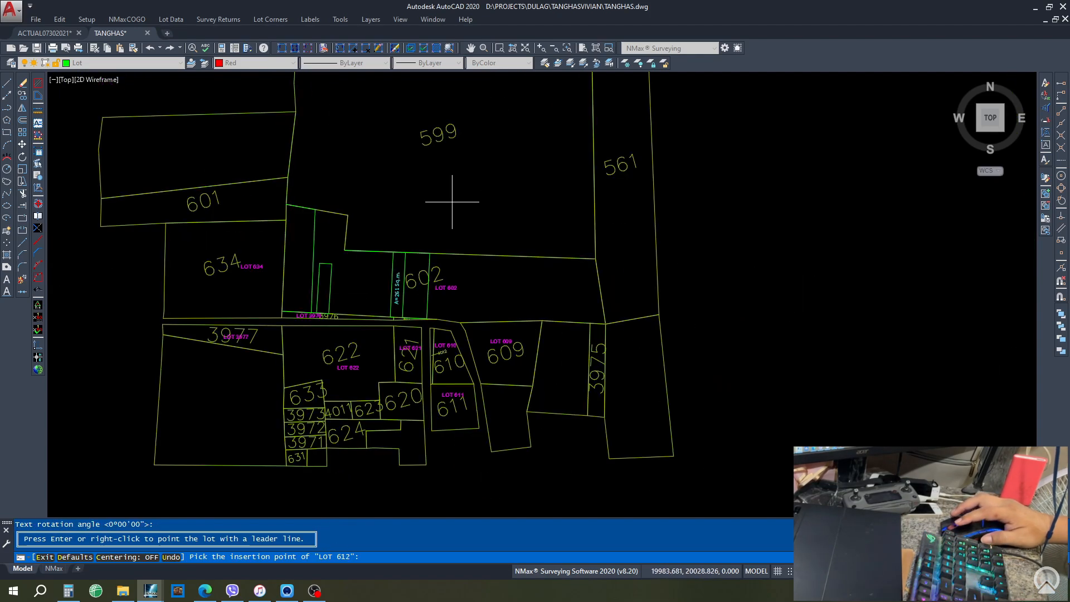
{"action": "type", "text": "d"}
{"action": "key", "text": "Return"}
{"action": "type", "text": "599"}
{"action": "key", "text": "Return"}
{"action": "left_click", "coordinate": [445, 210]}
{"action": "type", "text": "d601"}
{"action": "left_click", "coordinate": [236, 203]}
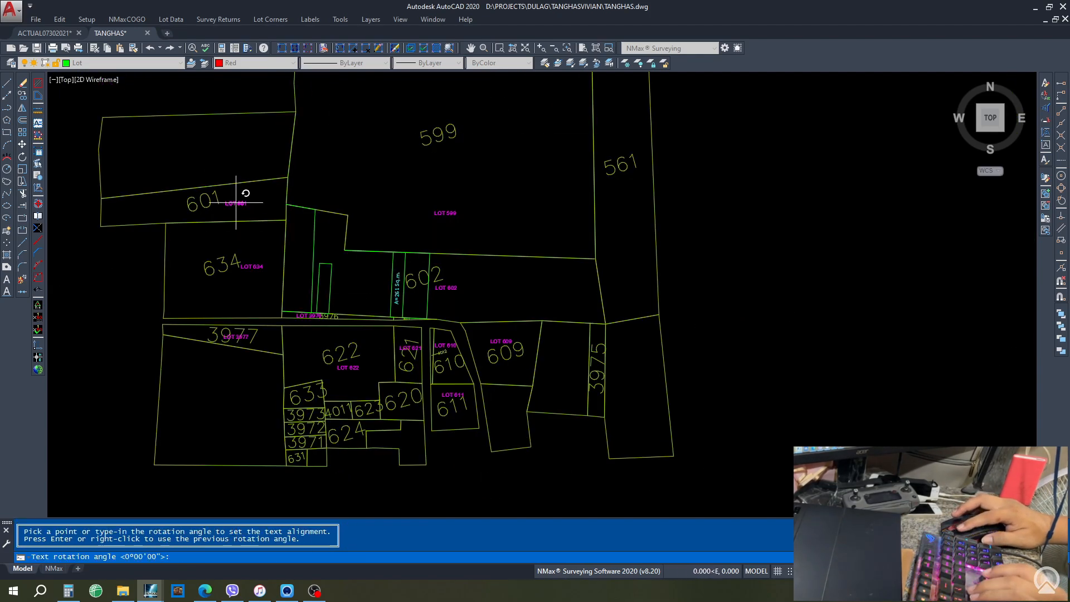
{"action": "key", "text": "Return"}
- Label lots 633, 3973 and 3971 with magenta LOT numbers
{"action": "scroll", "coordinate": [326, 443], "scroll_direction": "up", "scroll_amount": 4}
{"action": "type", "text": "d"}
{"action": "key", "text": "Return"}
{"action": "type", "text": "633"}
{"action": "key", "text": "Return"}
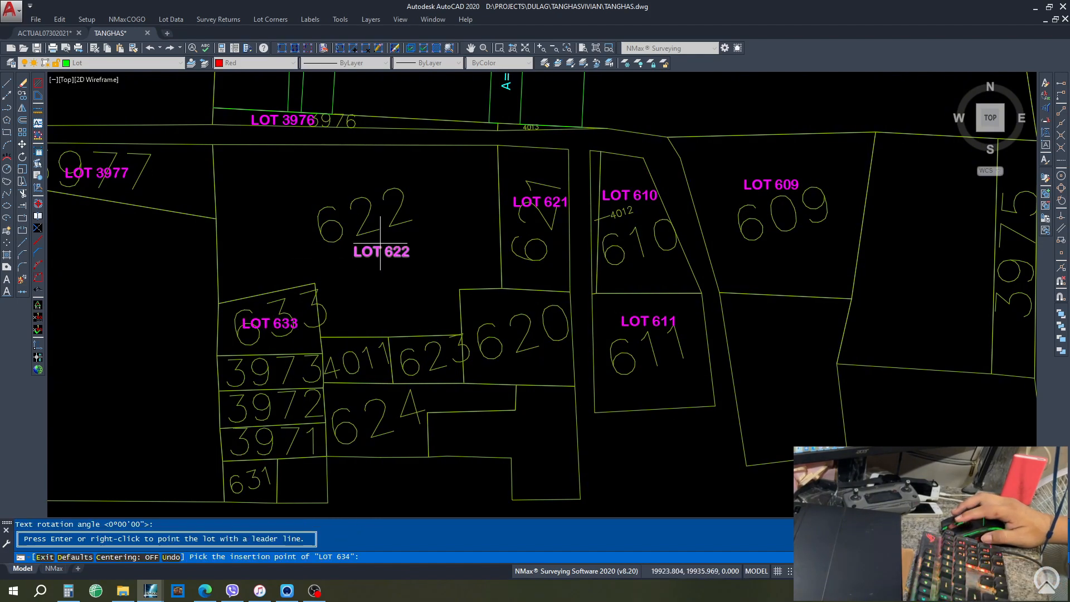
{"action": "type", "text": "d"}
{"action": "key", "text": "Return"}
{"action": "type", "text": "3973"}
{"action": "key", "text": "Return"}
{"action": "left_click", "coordinate": [273, 373]}
{"action": "type", "text": "d"}
{"action": "key", "text": "Return"}
{"action": "type", "text": "3971"}
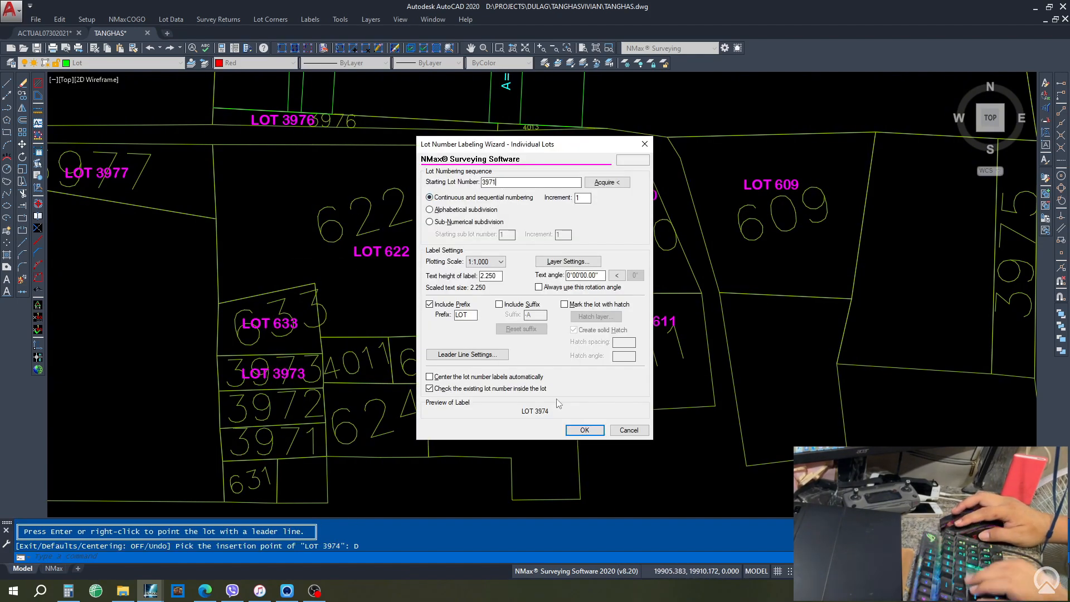
{"action": "key", "text": "Return"}
{"action": "left_click", "coordinate": [280, 441]}
{"action": "key", "text": "Return"}
{"action": "left_click", "coordinate": [279, 409]}
- Place the LOT 620 and LOT 623 labels inside their lots
{"action": "key", "text": "Return"}
{"action": "key", "text": "d"}
{"action": "key", "text": "Return"}
{"action": "type", "text": "620"}
{"action": "key", "text": "Return"}
{"action": "left_click", "coordinate": [514, 336]}
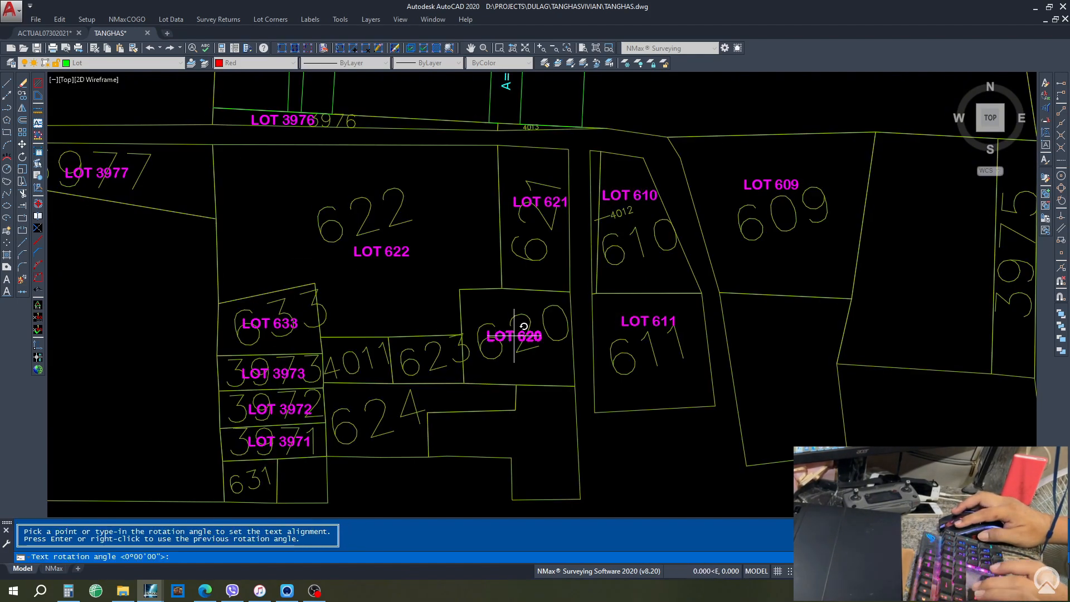
{"action": "key", "text": "Return"}
{"action": "key", "text": "d"}
{"action": "key", "text": "Return"}
{"action": "type", "text": "623"}
- Add the LOT 4011 label and move it inside lot 4011
{"action": "key", "text": "Return"}
{"action": "left_click", "coordinate": [426, 358]}
{"action": "key", "text": "Return"}
{"action": "left_click", "coordinate": [370, 418]}
{"action": "key", "text": "Return"}
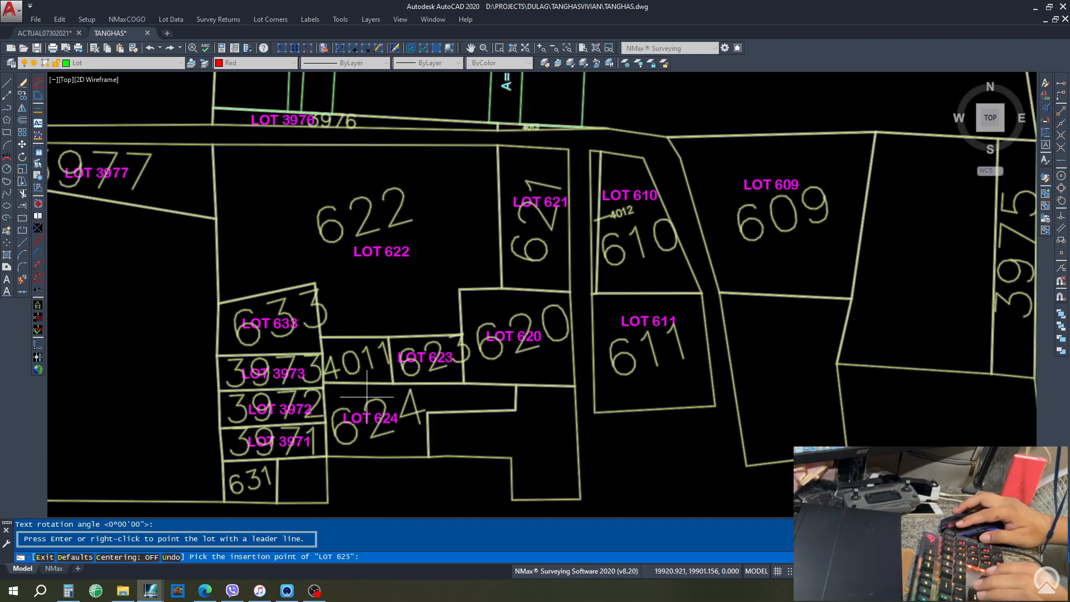
{"action": "key", "text": "d"}
{"action": "key", "text": "Return"}
{"action": "type", "text": "4011"}
- Explode the yellow lot-number block and erase the first two old numbers
{"action": "key", "text": "Return"}
{"action": "scroll", "coordinate": [344, 355], "scroll_direction": "up", "scroll_amount": 6}
{"action": "left_click", "coordinate": [418, 366]}
{"action": "key", "text": "Return"}
{"action": "left_click", "coordinate": [22, 144]}
{"action": "left_click", "coordinate": [359, 329]}
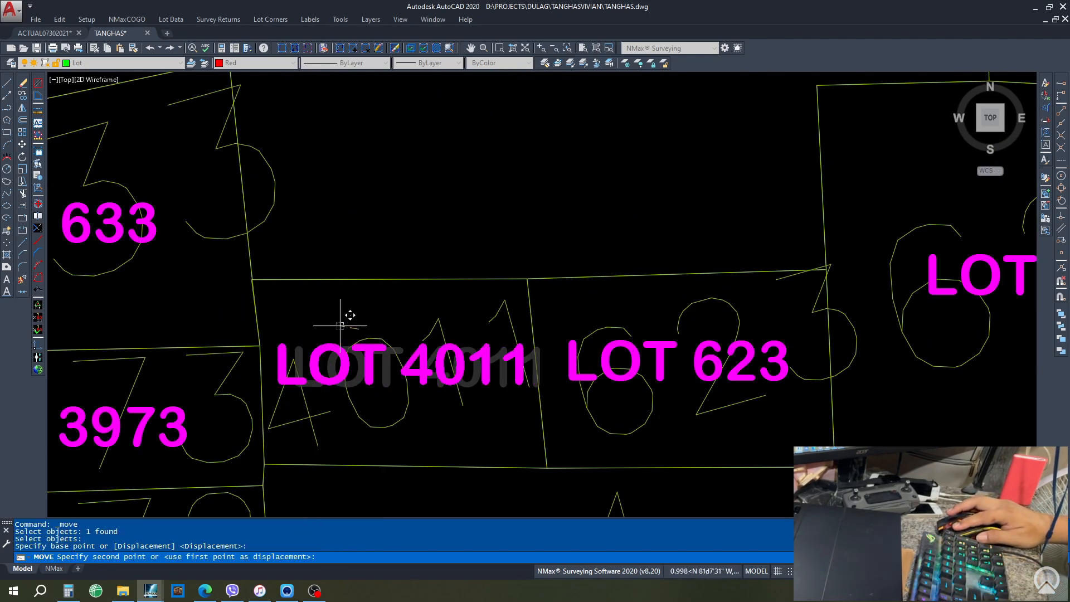
{"action": "left_click", "coordinate": [339, 323]}
{"action": "scroll", "coordinate": [430, 277], "scroll_direction": "down", "scroll_amount": 10}
{"action": "type", "text": "explode"}
{"action": "key", "text": "Return"}
{"action": "left_click", "coordinate": [311, 197]}
{"action": "key", "text": "Return"}
{"action": "left_click", "coordinate": [311, 143]}
{"action": "key", "text": "Delete"}
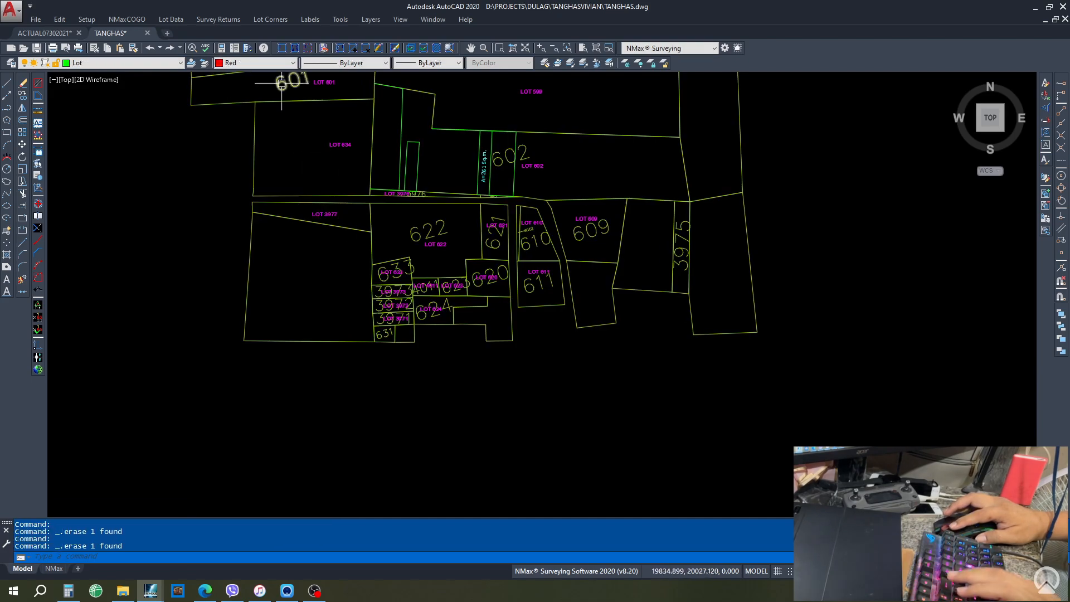
{"action": "left_click", "coordinate": [282, 83]}
{"action": "key", "text": "Delete"}
- Erase the remaining old yellow numbers, including 3971, 3972, 3973, 602 and 633
{"action": "scroll", "coordinate": [536, 98], "scroll_direction": "up", "scroll_amount": 2}
{"action": "left_click", "coordinate": [487, 329]}
{"action": "key", "text": "Delete"}
{"action": "scroll", "coordinate": [400, 406], "scroll_direction": "up", "scroll_amount": 4}
{"action": "left_click", "coordinate": [370, 454]}
{"action": "key", "text": "Delete"}
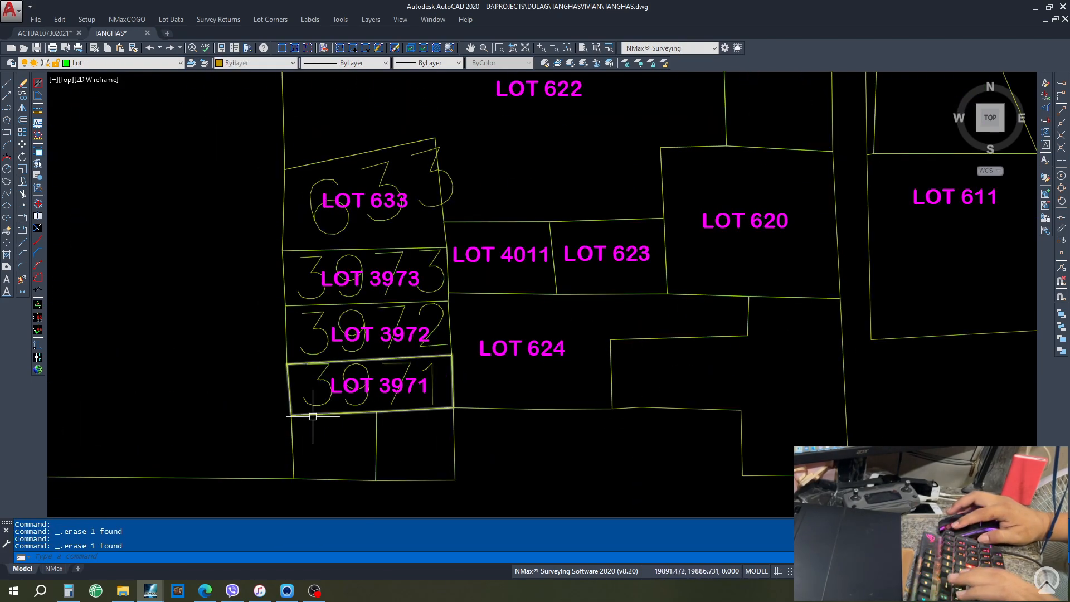
{"action": "left_click", "coordinate": [315, 406]}
{"action": "key", "text": "Delete"}
{"action": "left_click", "coordinate": [312, 354]}
{"action": "key", "text": "Delete"}
{"action": "left_click", "coordinate": [313, 297]}
{"action": "scroll", "coordinate": [286, 377], "scroll_direction": "down", "scroll_amount": 6}
{"action": "left_click", "coordinate": [411, 227]}
{"action": "key", "text": "Delete"}
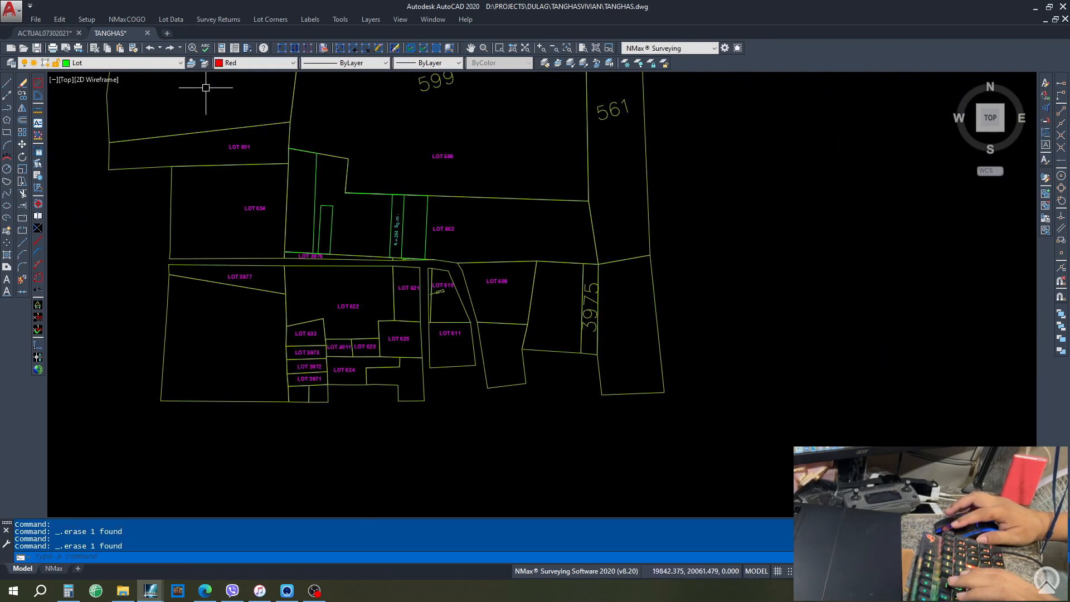
- Turn the aerial image layer back on so the orthomosaic shows behind the lots
{"action": "left_click", "coordinate": [84, 63]}
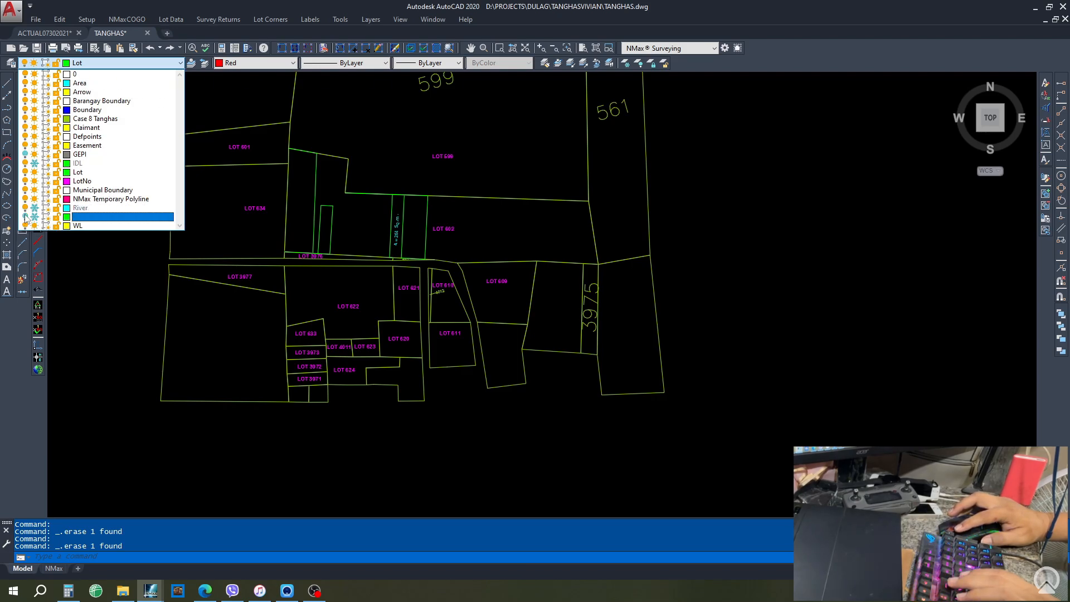
{"action": "left_click", "coordinate": [105, 65]}
{"action": "left_click", "coordinate": [34, 218]}
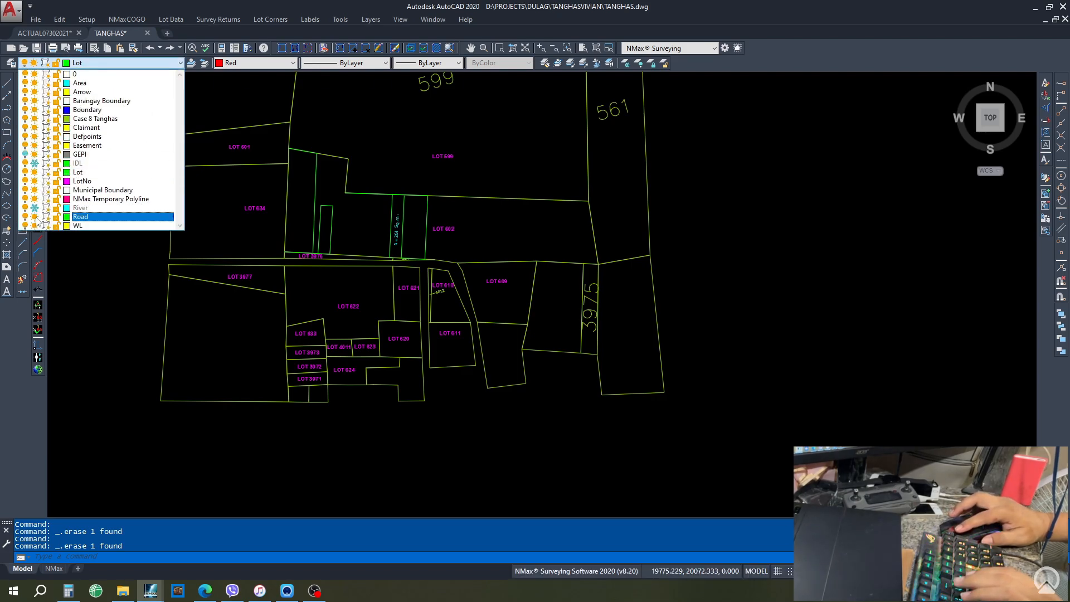
{"action": "left_click", "coordinate": [138, 290]}
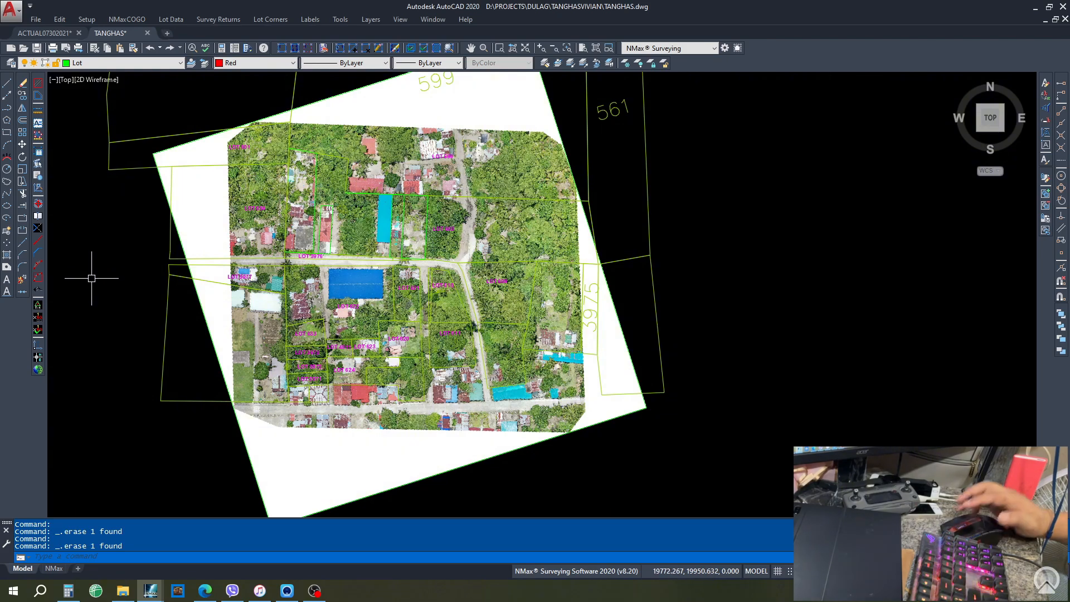
- Save the drawing under the new name FORPRINT
{"action": "left_click", "coordinate": [33, 20]}
{"action": "left_click", "coordinate": [58, 155]}
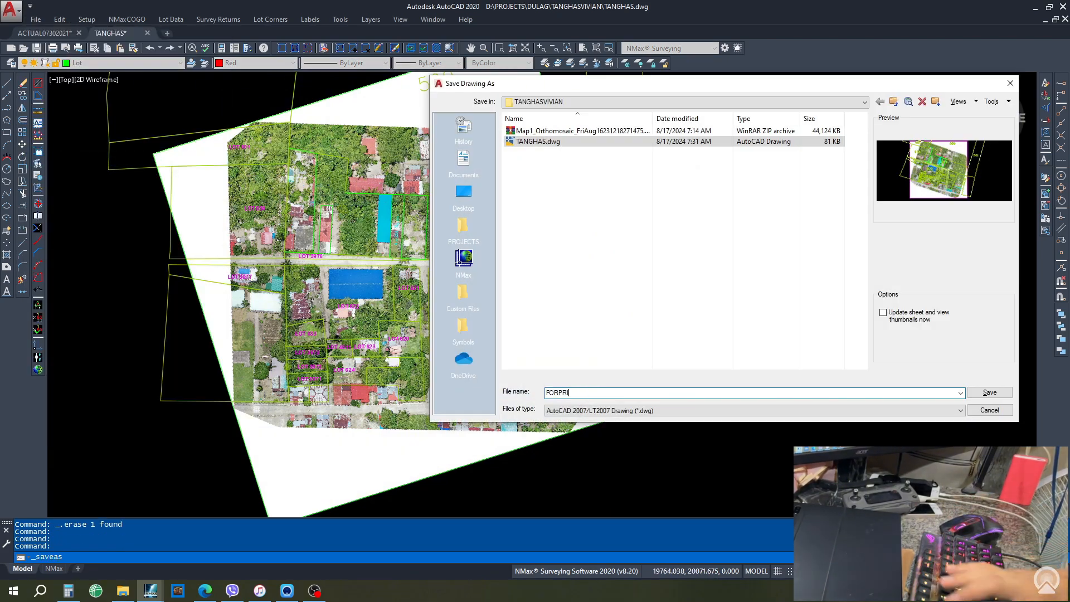
{"action": "left_click", "coordinate": [995, 391]}
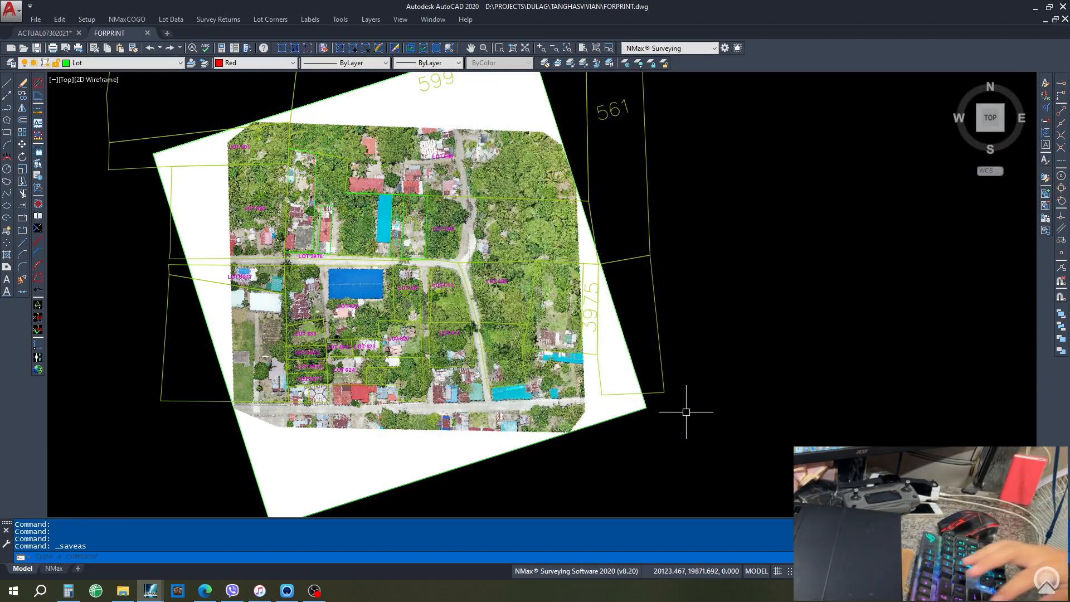
{"action": "key", "text": "ctrl+p"}
- Plot just the single Model sheet, previewing it before accepting the settings
{"action": "left_click", "coordinate": [579, 319]}
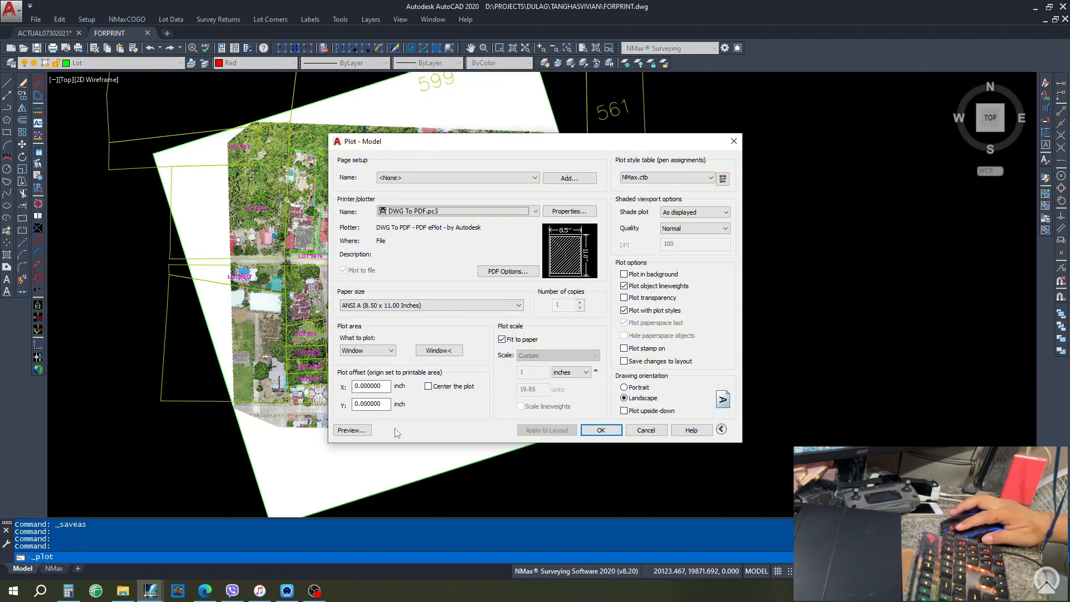
{"action": "left_click", "coordinate": [351, 430]}
{"action": "scroll", "coordinate": [530, 193], "scroll_direction": "up", "scroll_amount": 3}
{"action": "scroll", "coordinate": [530, 192], "scroll_direction": "up", "scroll_amount": 1}
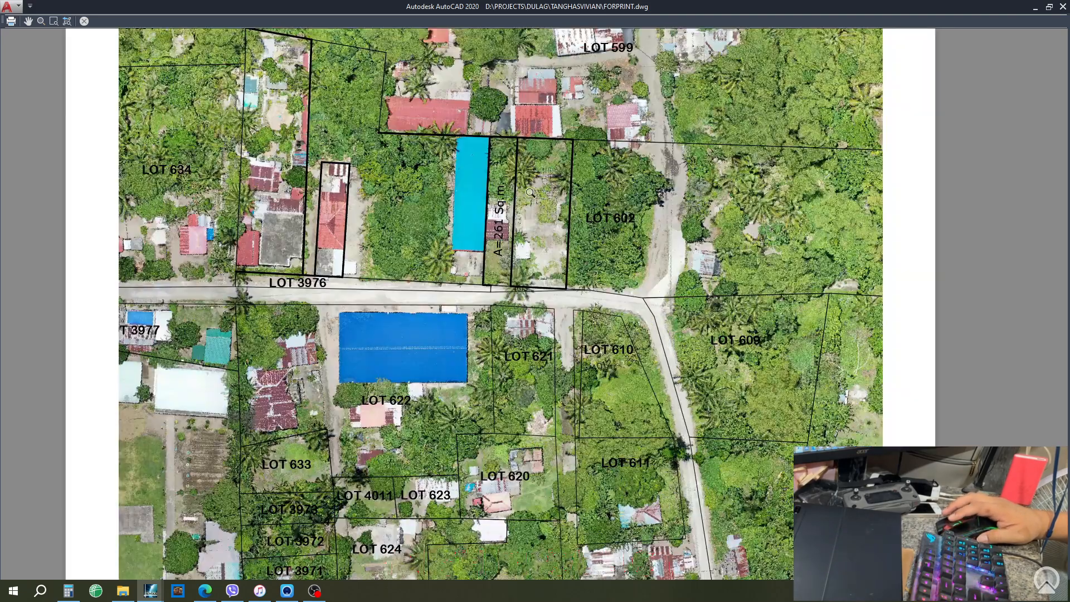
{"action": "scroll", "coordinate": [530, 193], "scroll_direction": "down", "scroll_amount": 2}
{"action": "key", "text": "Escape"}
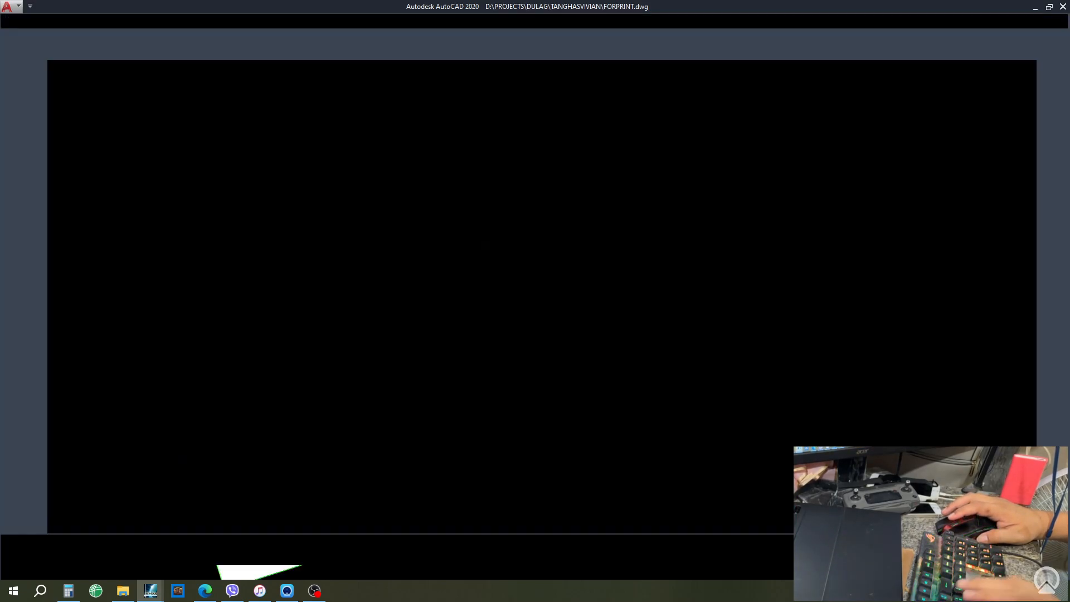
{"action": "left_click", "coordinate": [594, 427]}
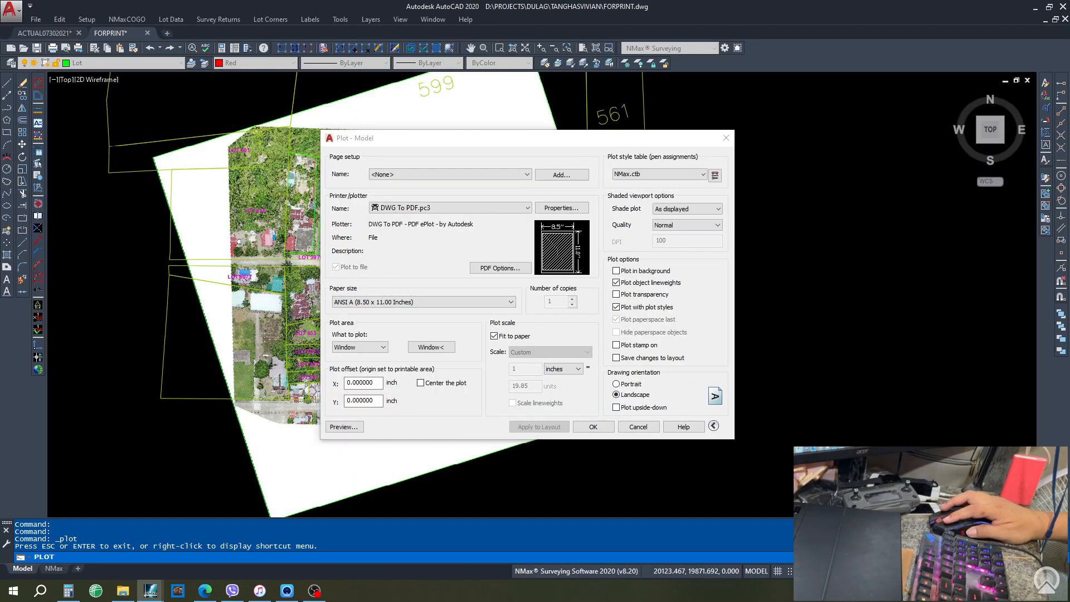
- Save the PDF as TANGHAS in the DULAG > TANGHASVIVIAN folder
{"action": "left_click_drag", "start_coordinate": [947, 186], "coordinate": [948, 221]}
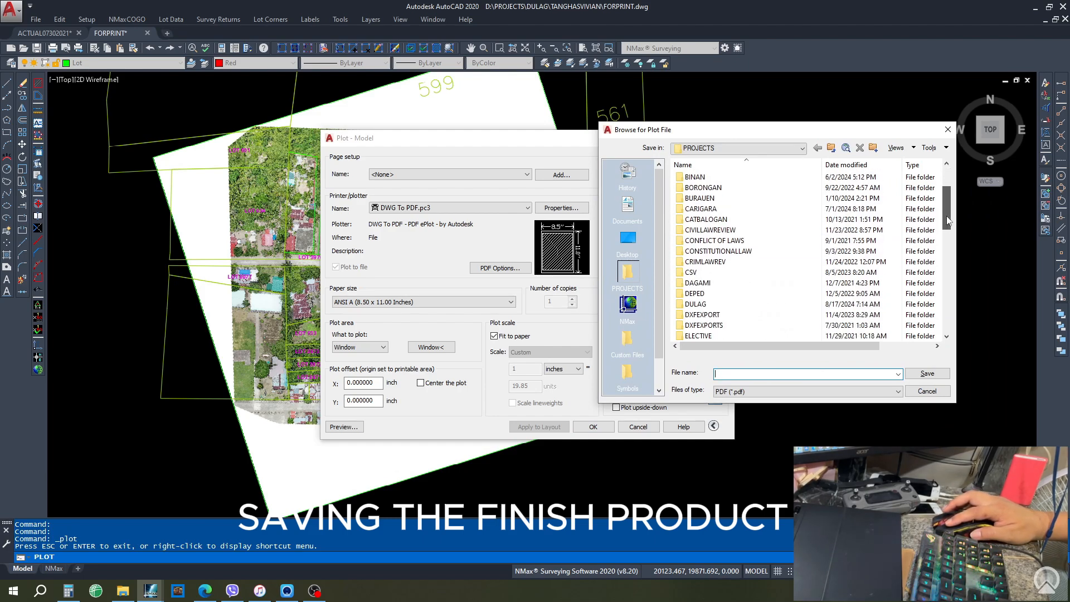
{"action": "double_click", "coordinate": [696, 304]}
{"action": "double_click", "coordinate": [716, 230]}
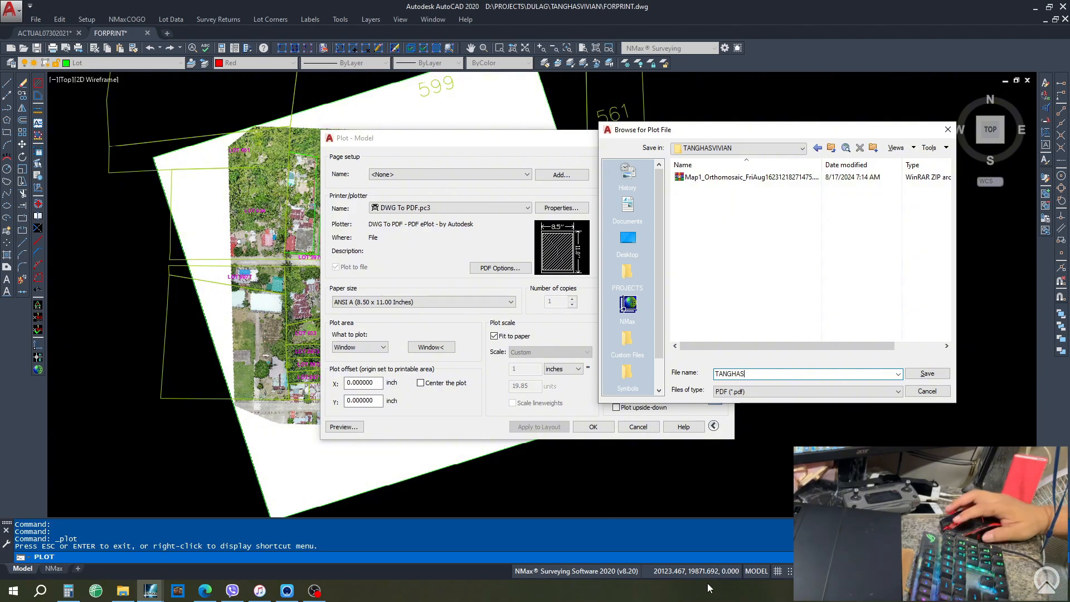
{"action": "left_click", "coordinate": [927, 374]}
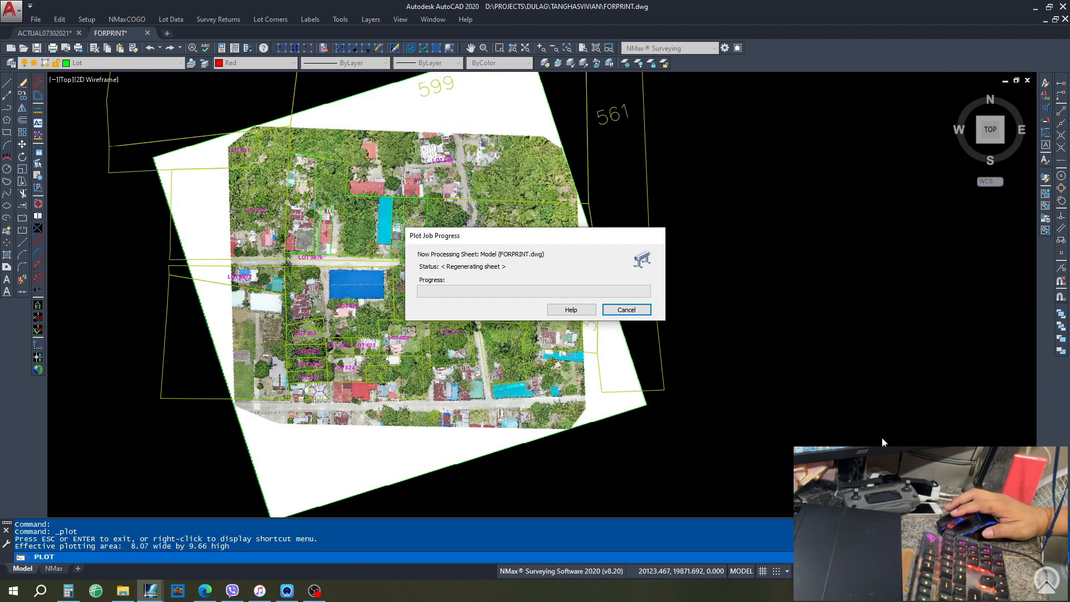